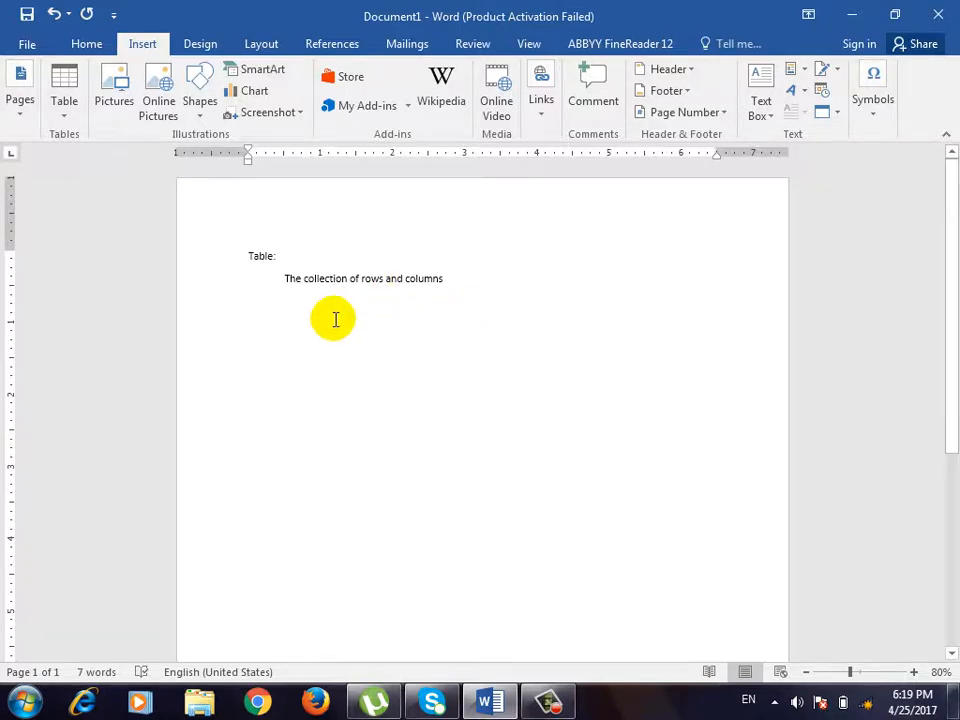
Insert a table of five columns and four rows and fill its header row with Name, word, excel, access and Total.
{"action": "left_click", "coordinate": [66, 118]}
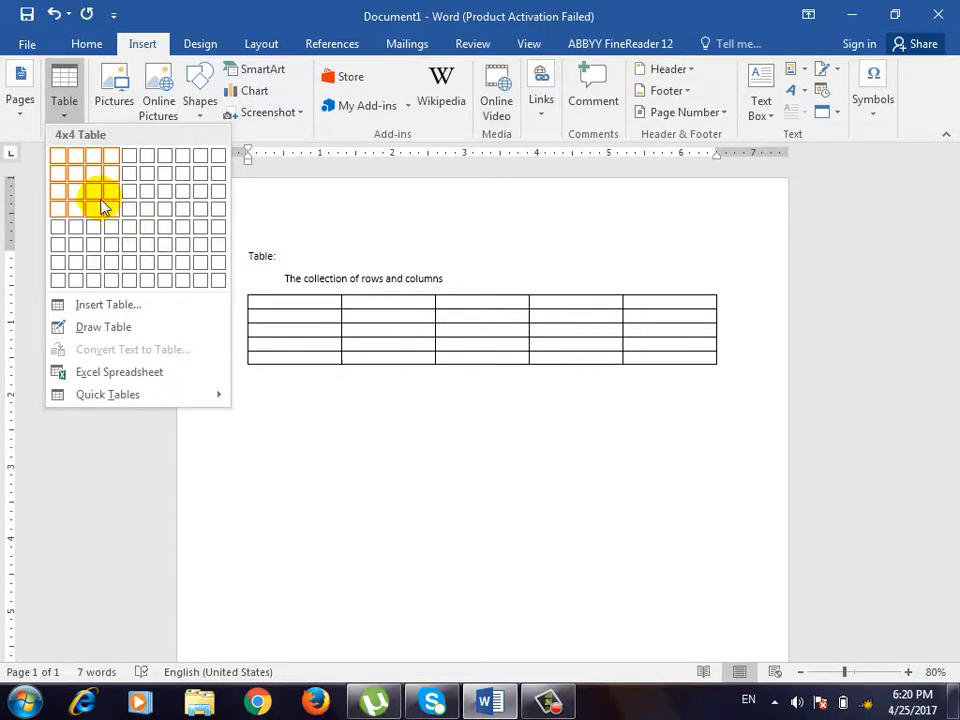
{"action": "left_click", "coordinate": [135, 221]}
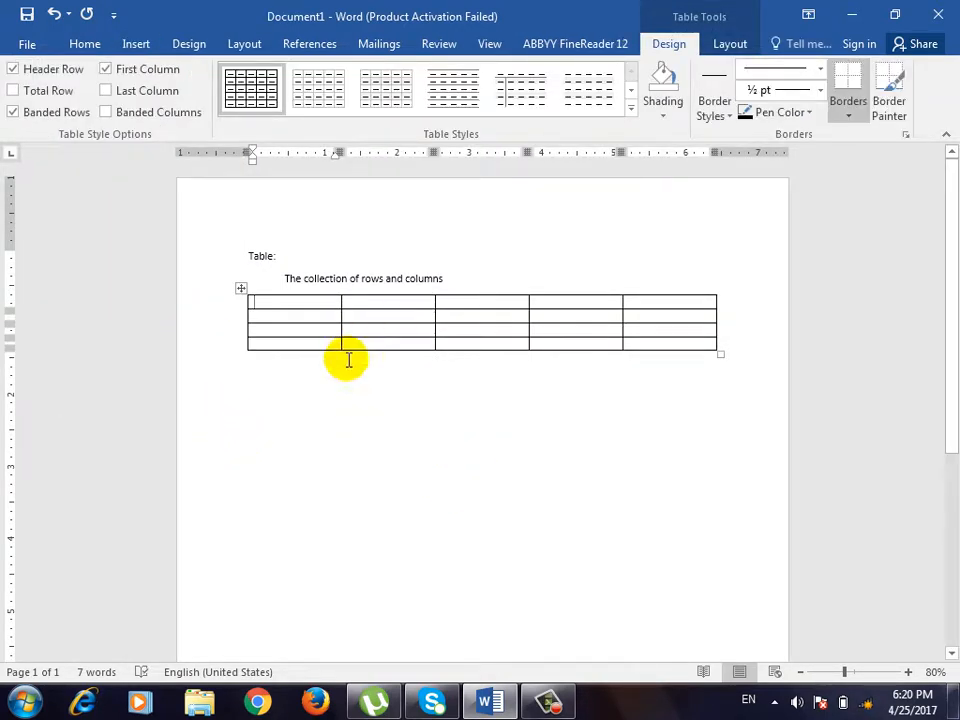
{"action": "type", "text": "Name"}
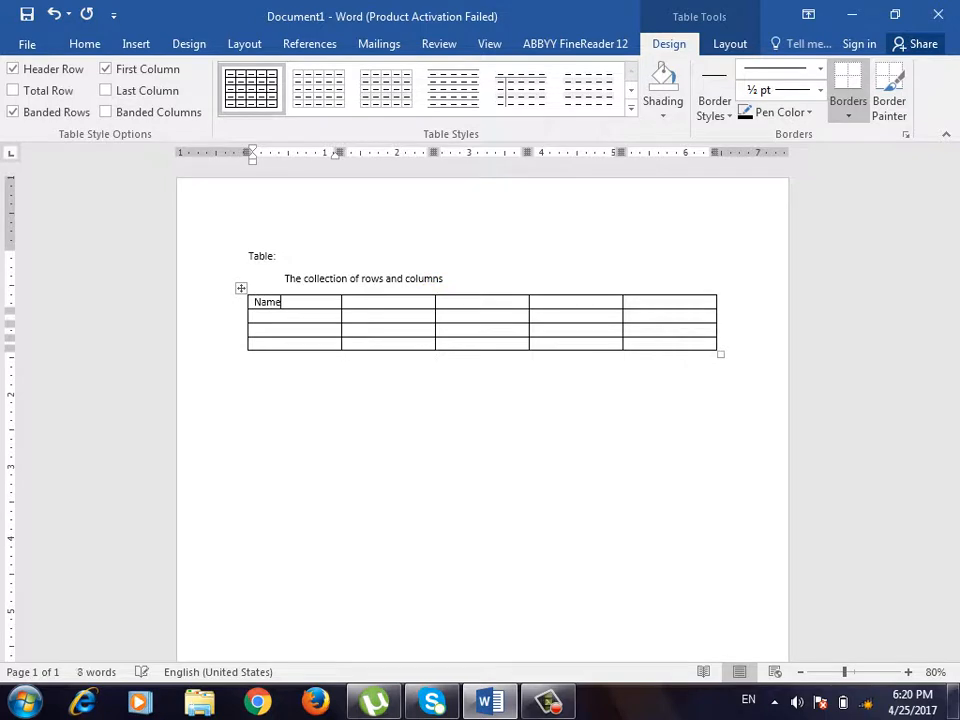
{"action": "key", "text": "Tab"}
{"action": "type", "text": "word"}
{"action": "key", "text": "Tab"}
{"action": "type", "text": "excel"}
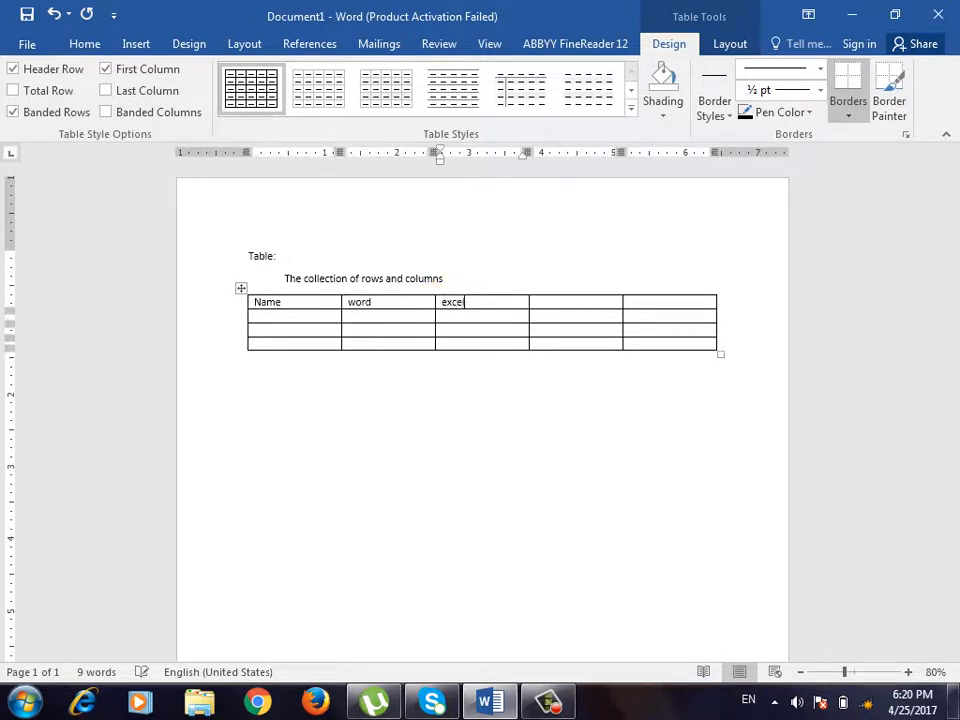
{"action": "key", "text": "Tab"}
{"action": "type", "text": "access"}
{"action": "key", "text": "Tab"}
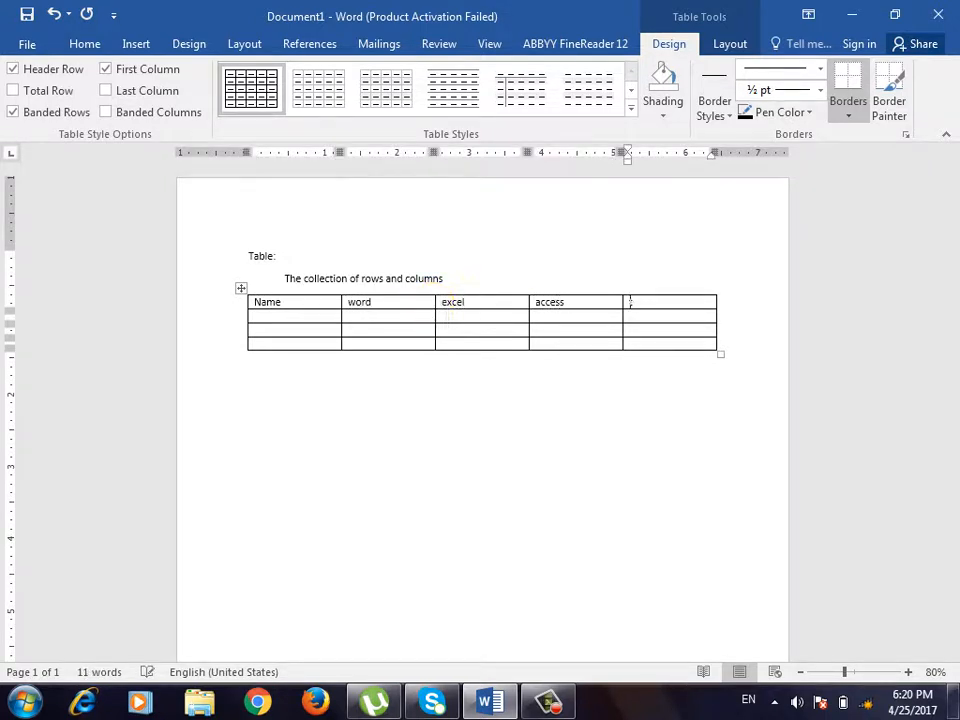
{"action": "type", "text": "totla"}
{"action": "key", "text": "Tab"}
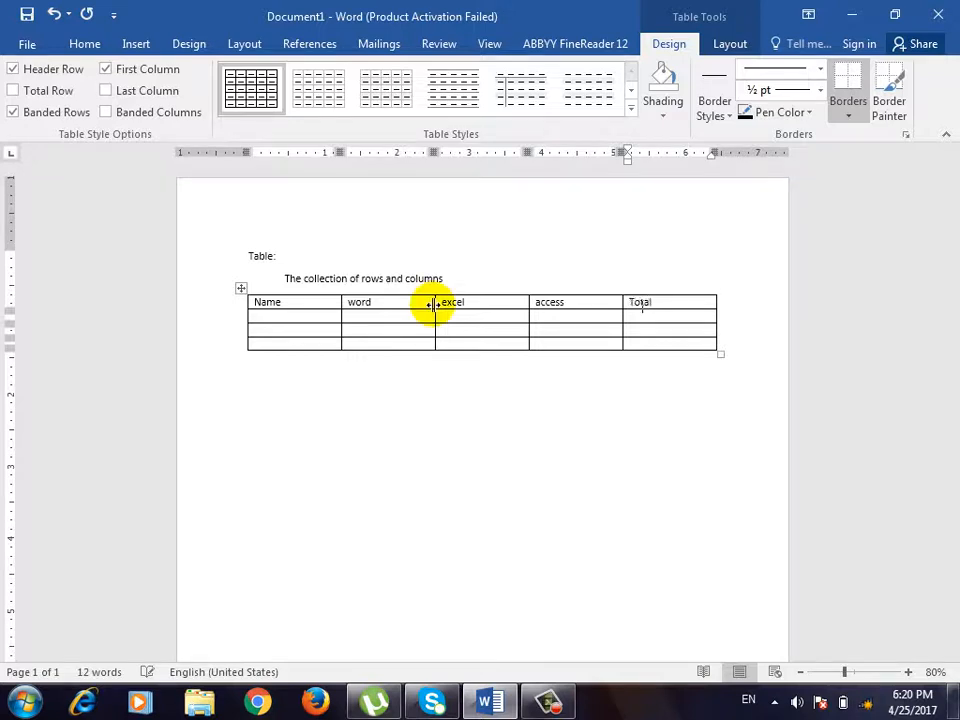
Fill the table's second row with a student's first name and the values 33, 44, 55 and 6.
{"action": "type", "text": "Ali"}
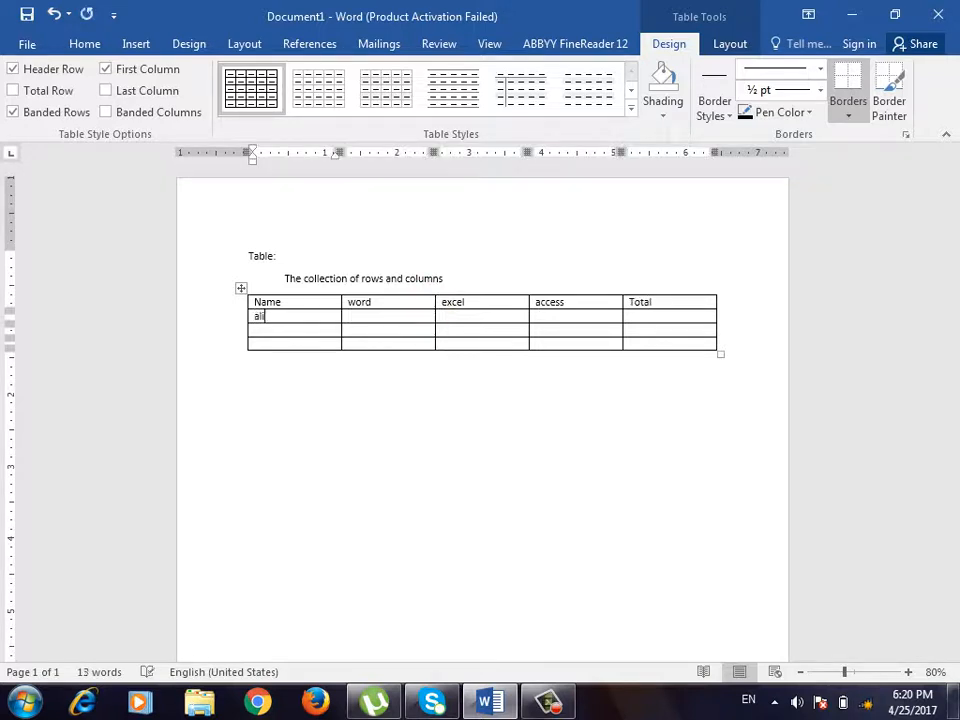
{"action": "key", "text": "Tab"}
{"action": "type", "text": "33"}
{"action": "key", "text": "Tab"}
{"action": "type", "text": "44"}
{"action": "key", "text": "Tab"}
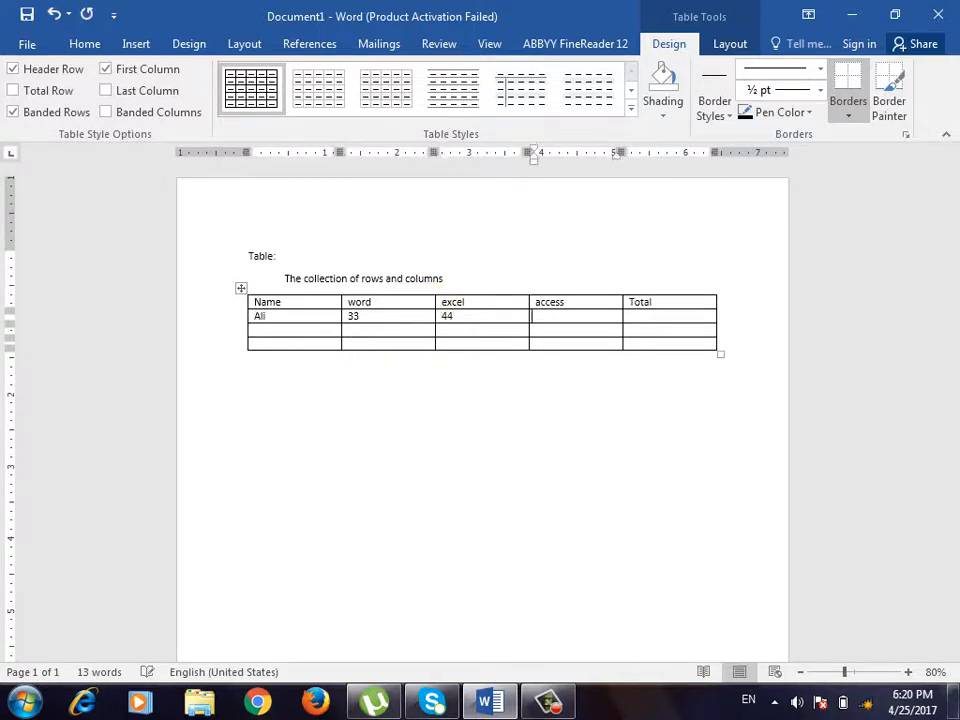
{"action": "type", "text": "55"}
{"action": "key", "text": "Tab"}
{"action": "type", "text": "6"}
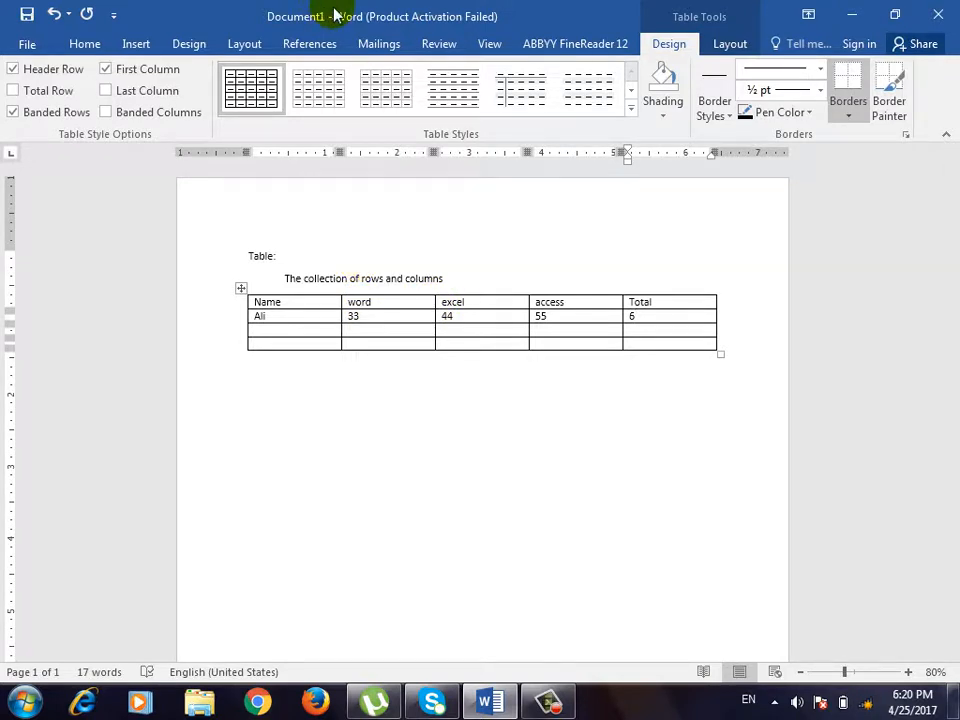
Add a row at the end of the table and a second line in its first cell.
{"action": "left_click", "coordinate": [731, 350]}
{"action": "key", "text": "Return"}
{"action": "key", "text": "Return"}
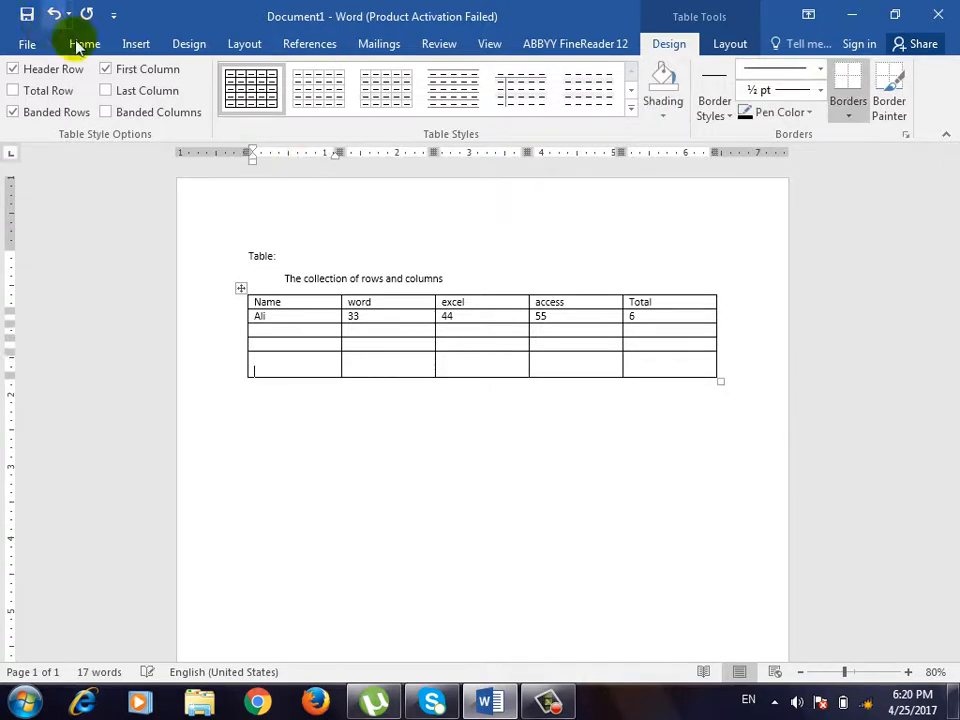
{"action": "left_click", "coordinate": [128, 44]}
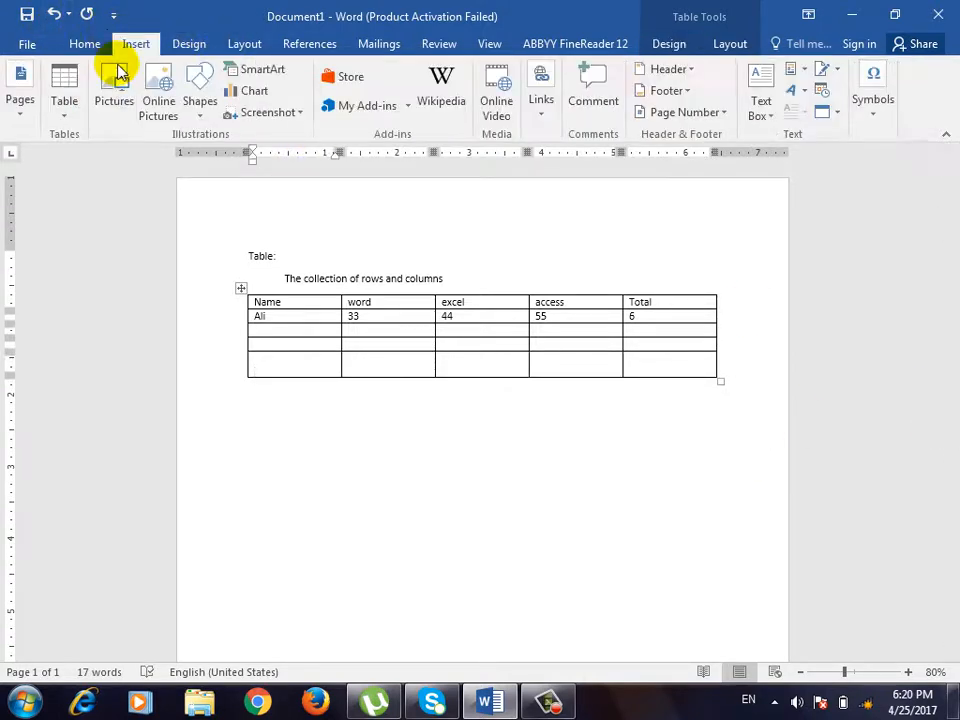
{"action": "left_click", "coordinate": [67, 102]}
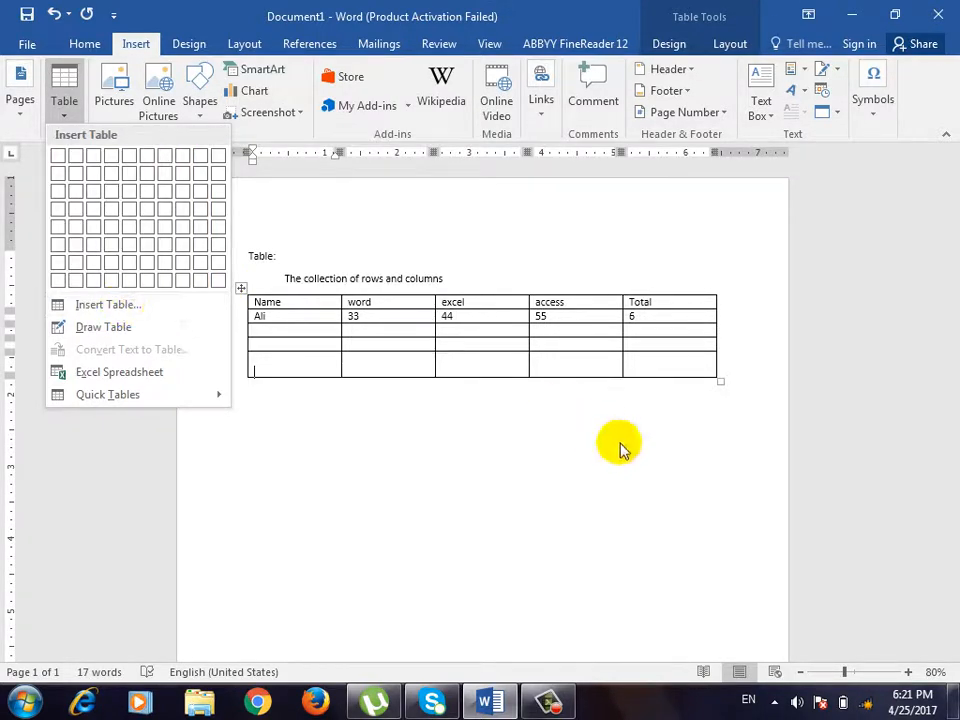
{"action": "left_click", "coordinate": [583, 444]}
{"action": "left_click", "coordinate": [413, 342]}
Add several blank lines below the first table.
{"action": "left_click", "coordinate": [469, 457]}
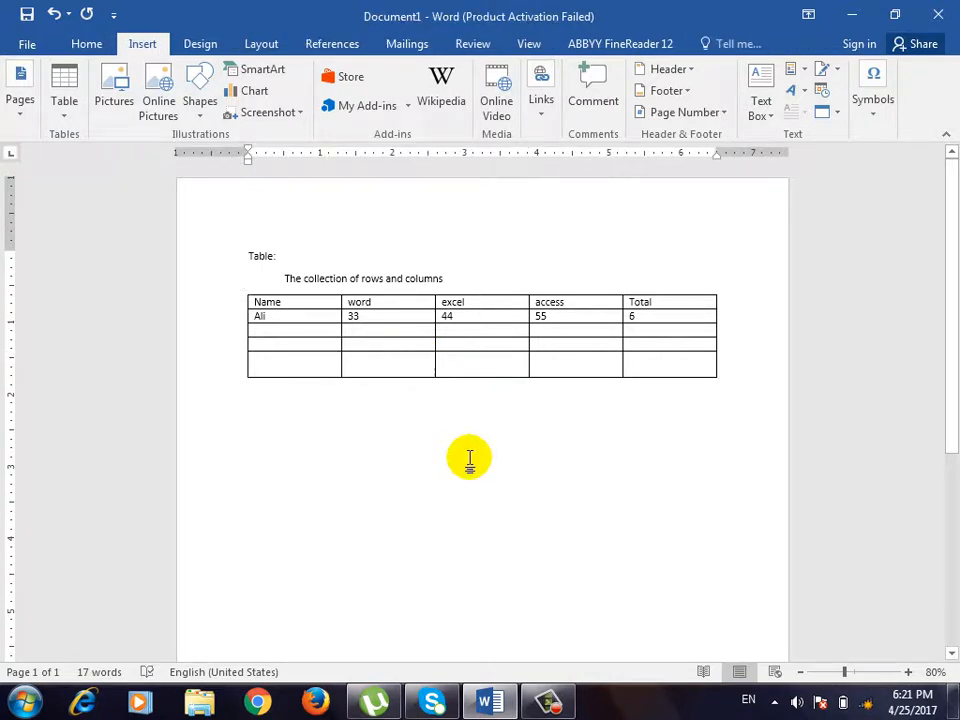
{"action": "key", "text": "Return"}
{"action": "key", "text": "Return"}
{"action": "key", "text": "Return"}
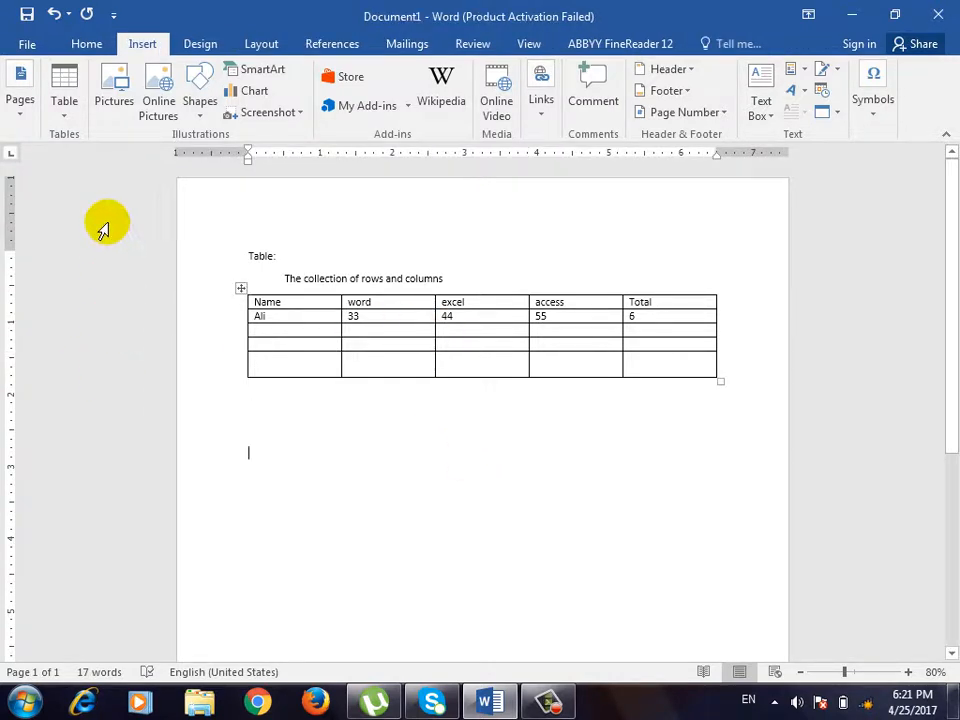
Insert a second table with 3 columns and 5 rows, keeping the automatic fixed column width.
{"action": "left_click", "coordinate": [72, 112]}
{"action": "left_click", "coordinate": [124, 308]}
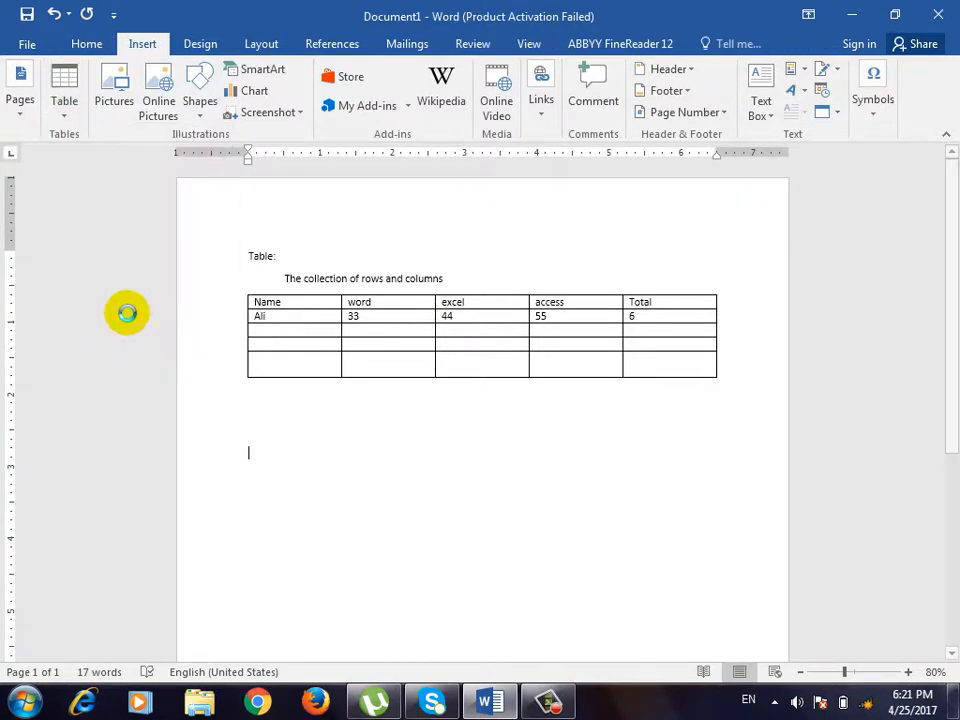
{"action": "left_click_drag", "start_coordinate": [711, 246], "coordinate": [587, 295]}
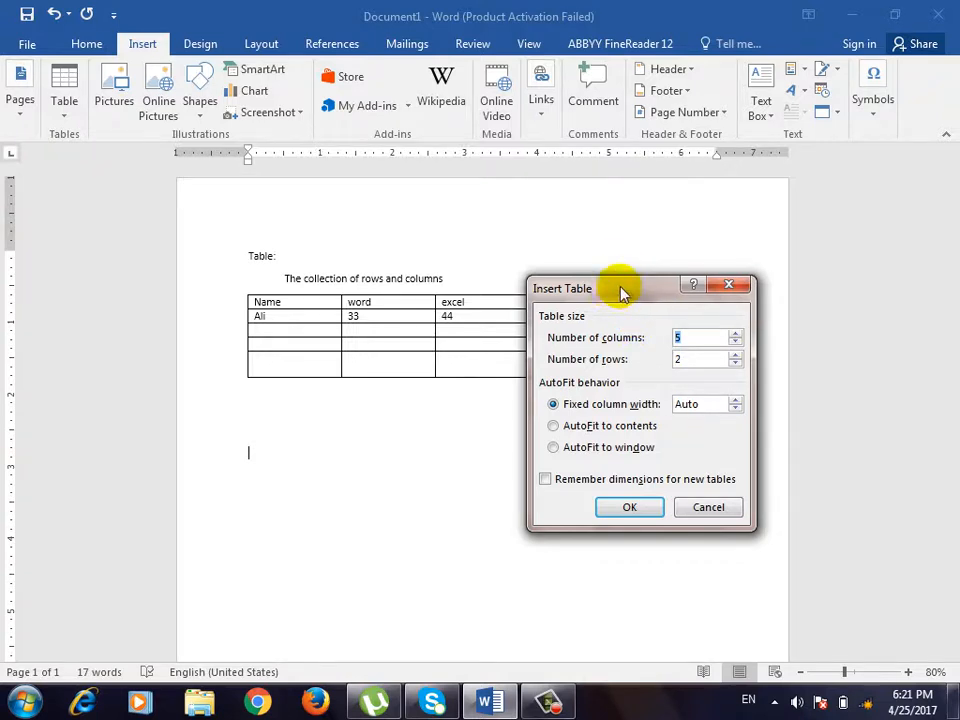
{"action": "left_click_drag", "start_coordinate": [619, 292], "coordinate": [506, 289]}
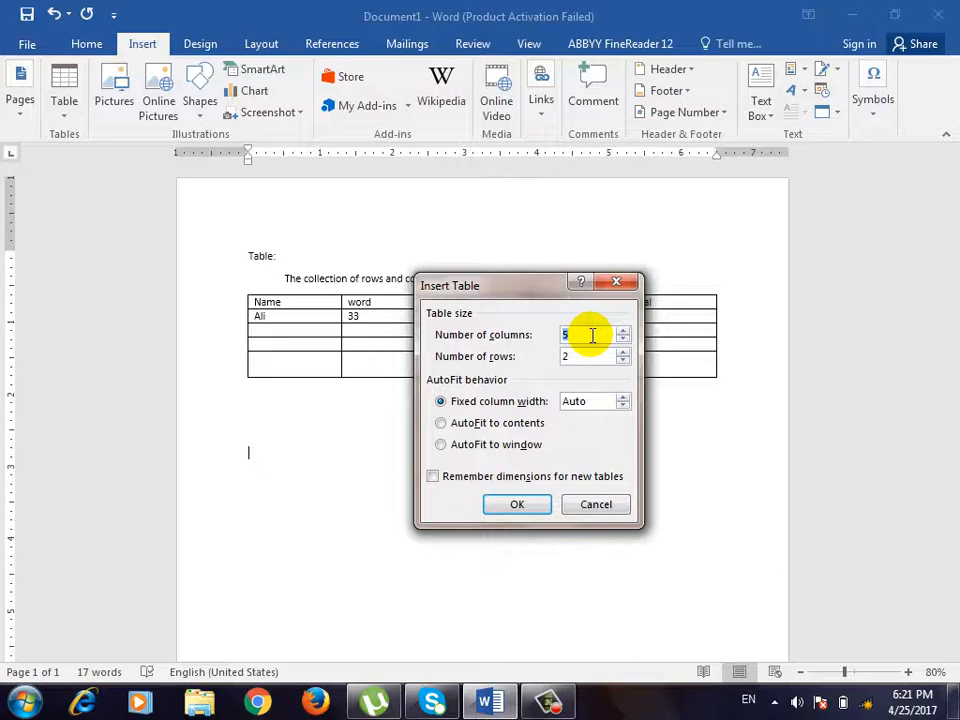
{"action": "type", "text": "3"}
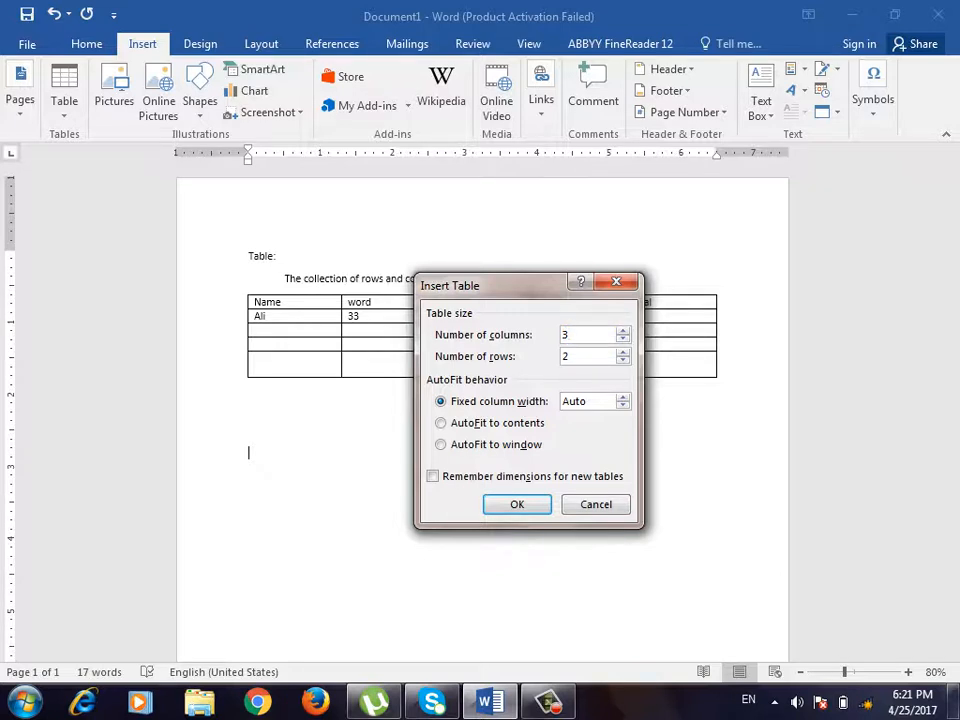
{"action": "key", "text": "Tab"}
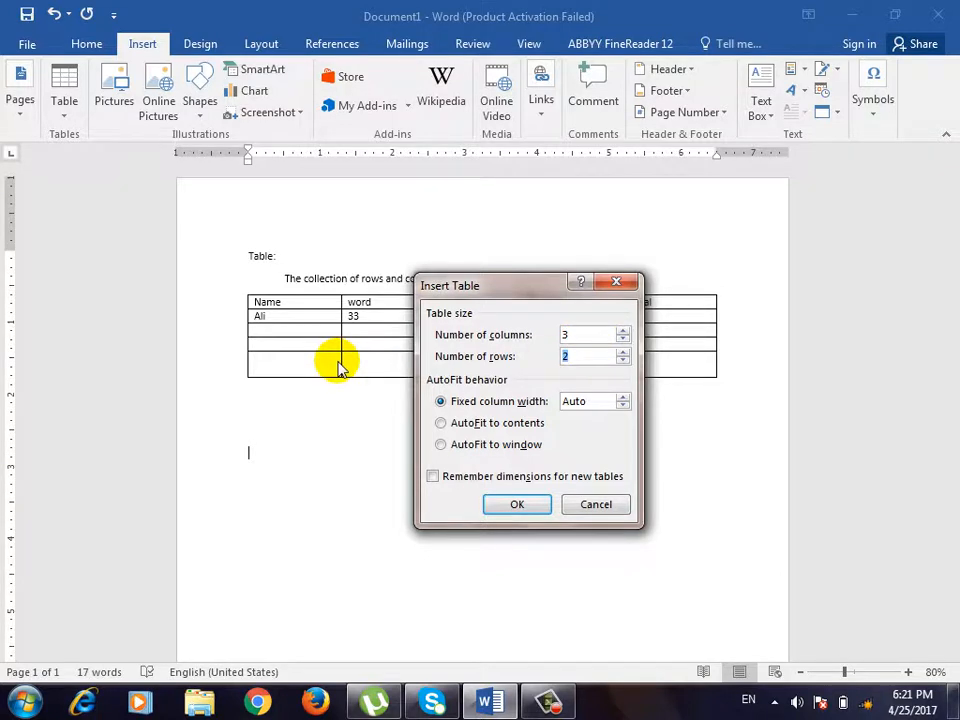
{"action": "type", "text": "5"}
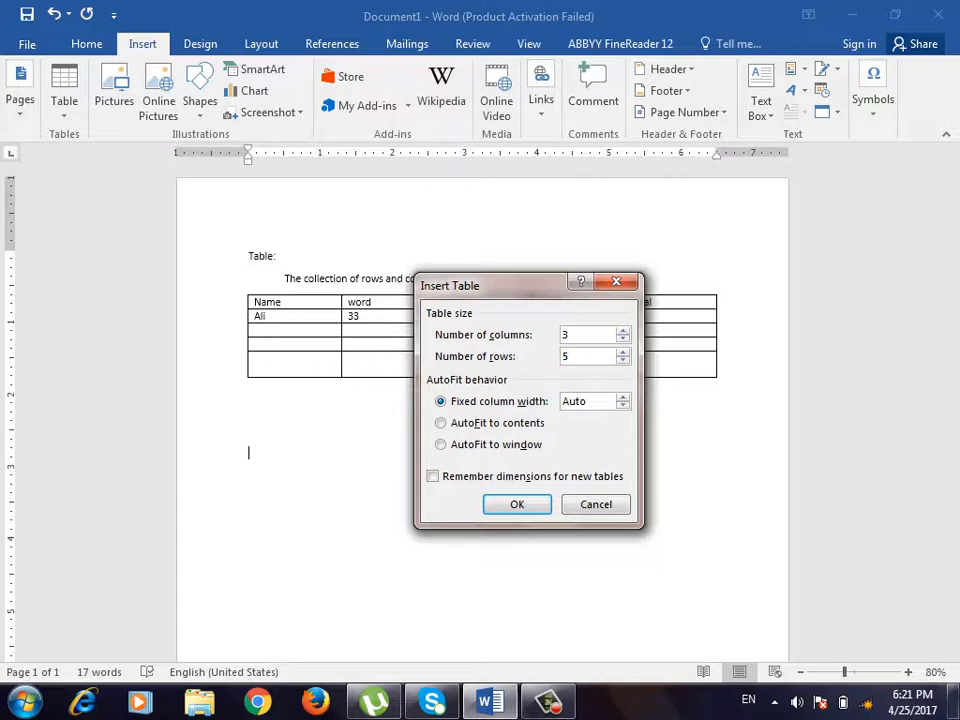
{"action": "left_click", "coordinate": [514, 506]}
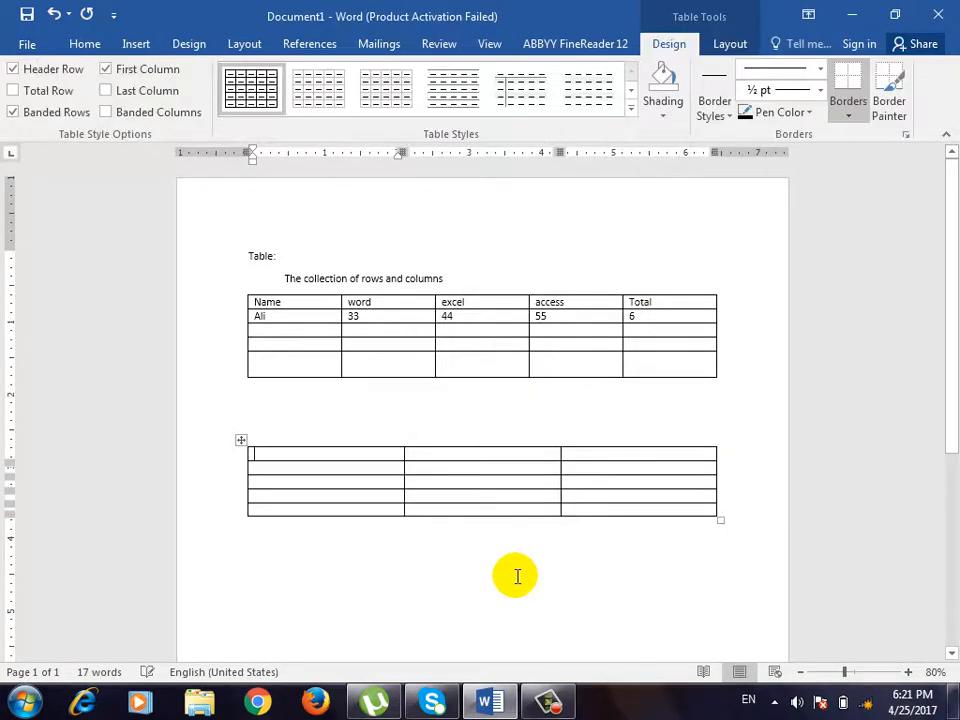
Use Draw Table to draw an outer table frame about 6.62" wide and 1.22" high below the second table.
{"action": "scroll", "coordinate": [499, 520], "scroll_direction": "down", "scroll_amount": 1}
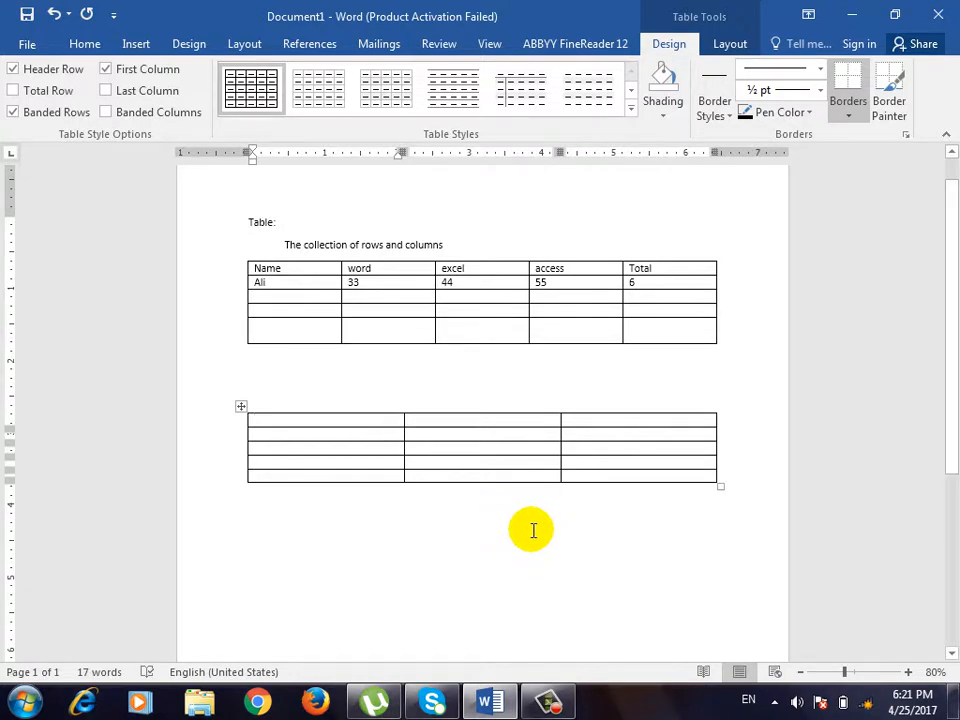
{"action": "left_click", "coordinate": [371, 572]}
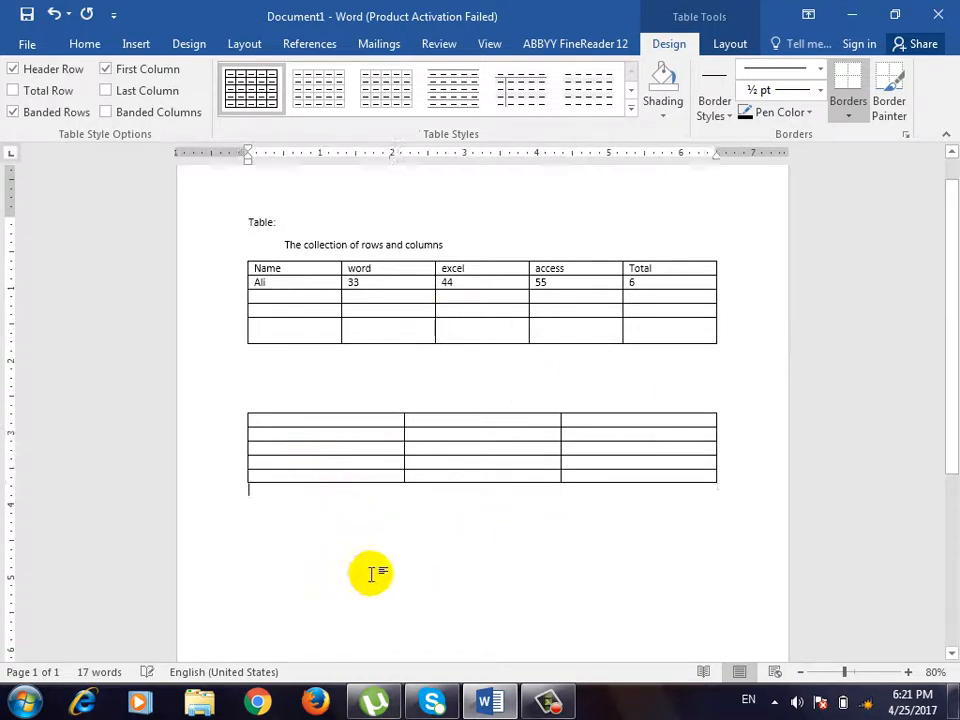
{"action": "left_click", "coordinate": [148, 42]}
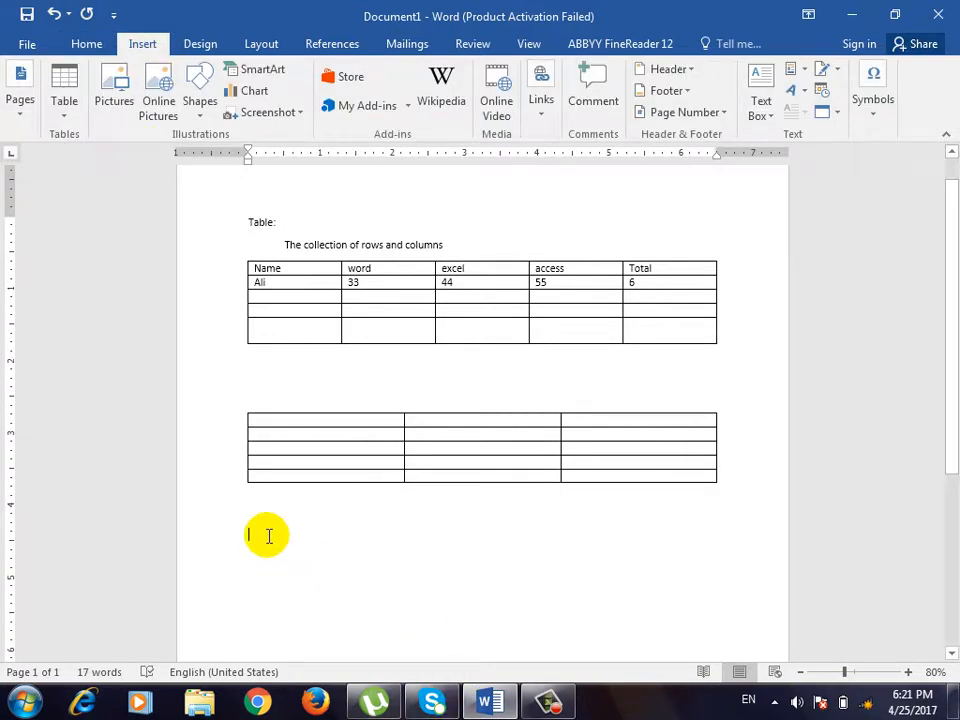
{"action": "left_click", "coordinate": [72, 108]}
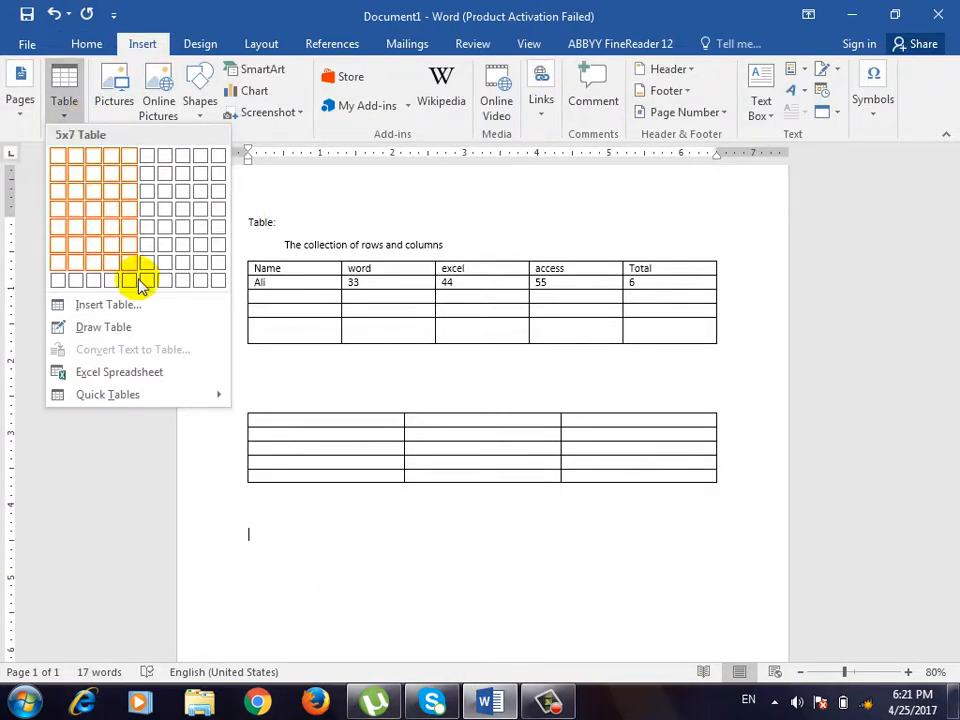
{"action": "left_click", "coordinate": [104, 327]}
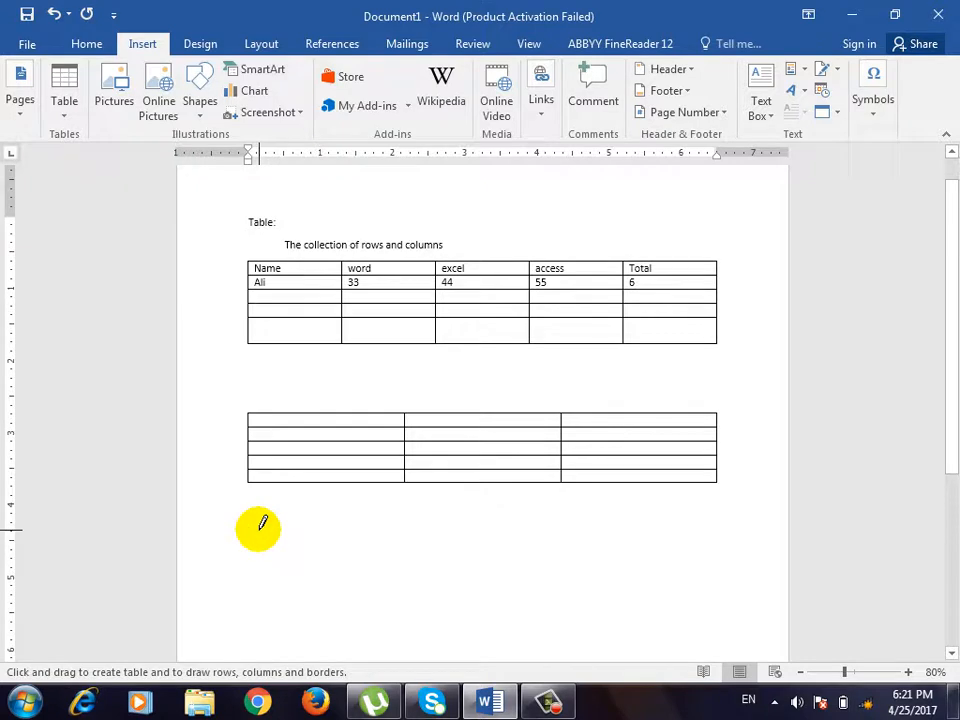
{"action": "mouse_move", "coordinate": [250, 537]}
{"action": "left_mouse_down"}
{"action": "mouse_move", "coordinate": [690, 643]}
{"action": "mouse_move", "coordinate": [738, 610]}
{"action": "mouse_move", "coordinate": [701, 589]}
{"action": "mouse_move", "coordinate": [726, 611]}
{"action": "mouse_move", "coordinate": [724, 601]}
{"action": "left_mouse_up"}
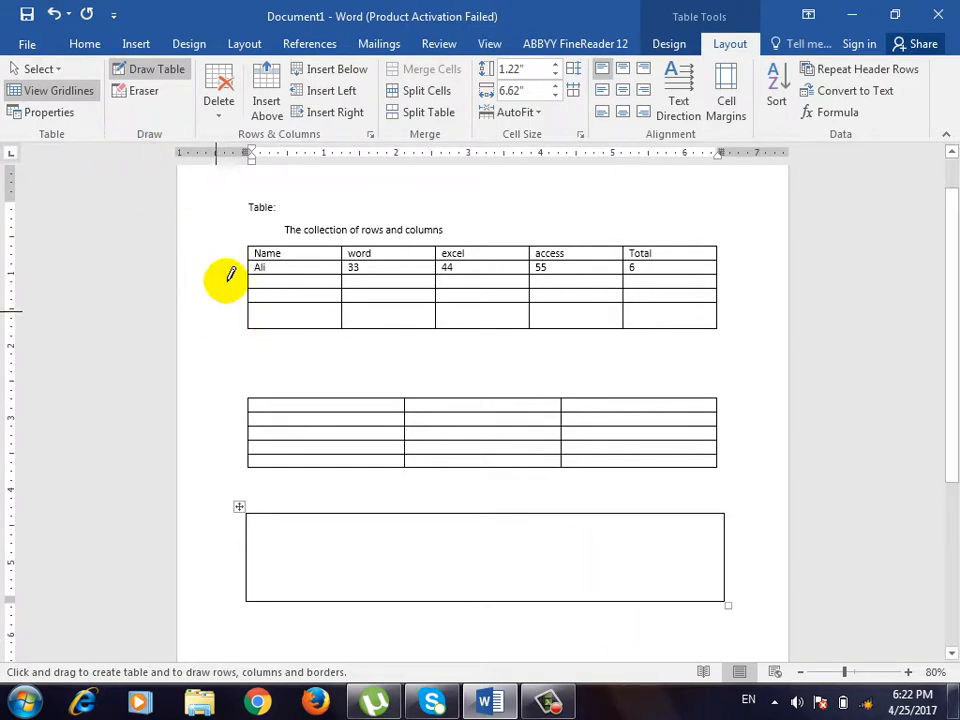
Divide the drawn frame with two vertical and two horizontal lines, making the first column about 1.91" wide and the upper two rows about 0.47" high.
{"action": "left_click_drag", "start_coordinate": [386, 515], "coordinate": [398, 600]}
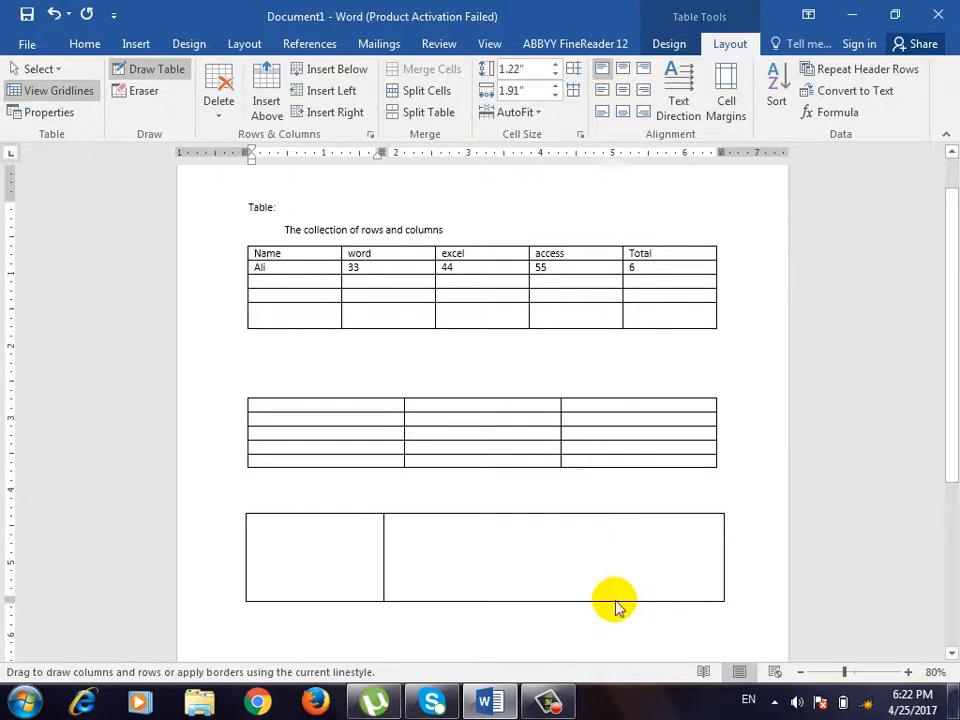
{"action": "left_click_drag", "start_coordinate": [616, 601], "coordinate": [610, 516]}
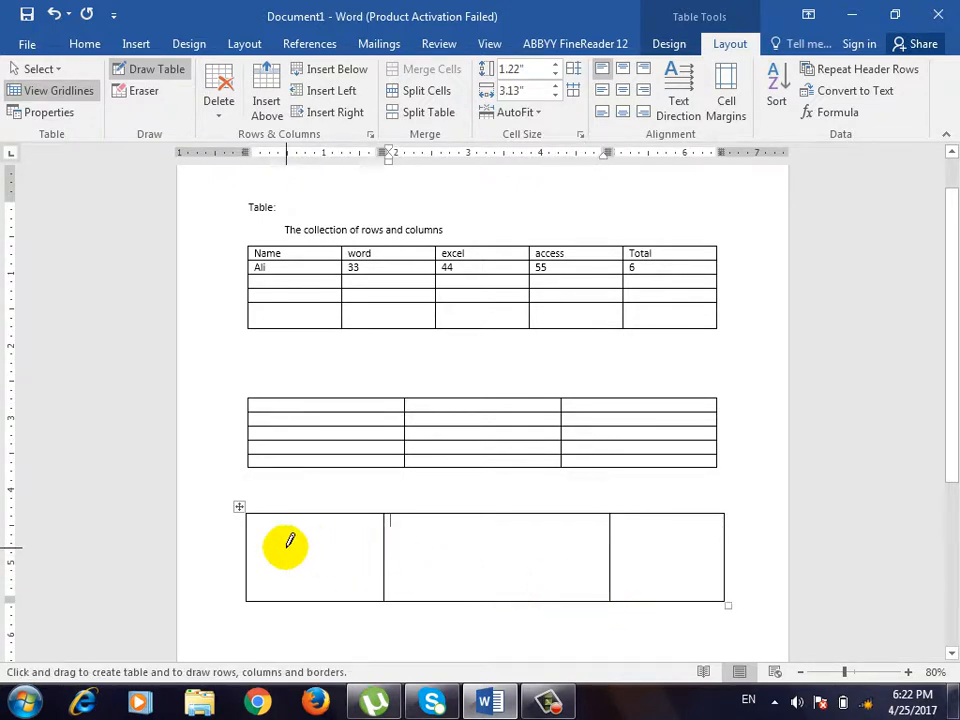
{"action": "mouse_move", "coordinate": [289, 541]}
{"action": "left_mouse_down"}
{"action": "mouse_move", "coordinate": [754, 574]}
{"action": "mouse_move", "coordinate": [733, 553]}
{"action": "mouse_move", "coordinate": [714, 570]}
{"action": "left_mouse_up"}
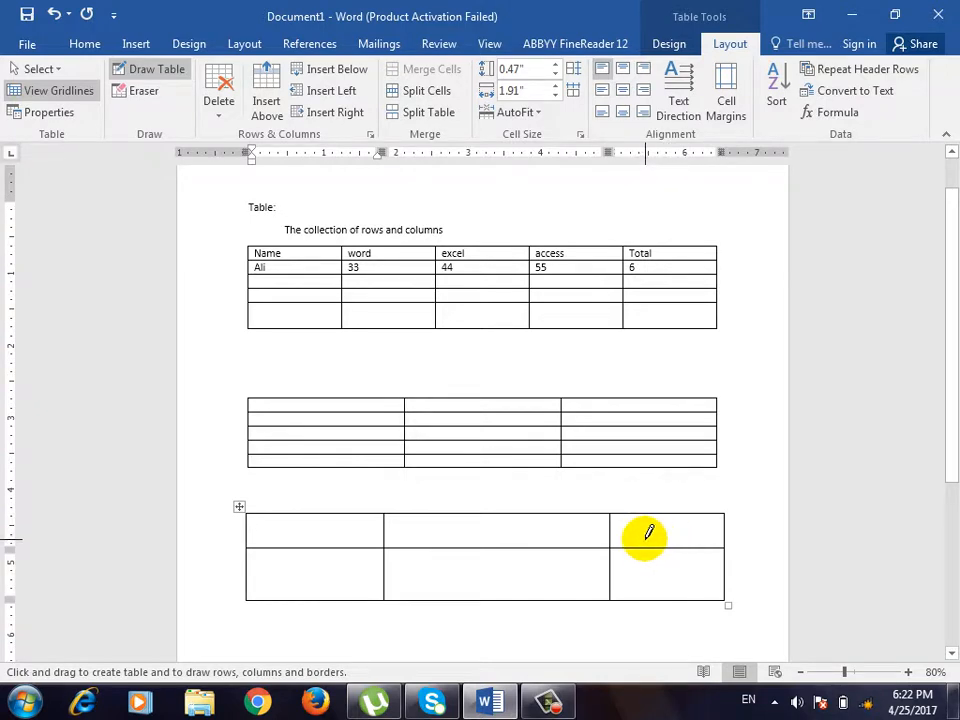
{"action": "mouse_move", "coordinate": [318, 577]}
{"action": "left_mouse_down"}
{"action": "mouse_move", "coordinate": [681, 579]}
{"action": "mouse_move", "coordinate": [690, 587]}
{"action": "left_mouse_up"}
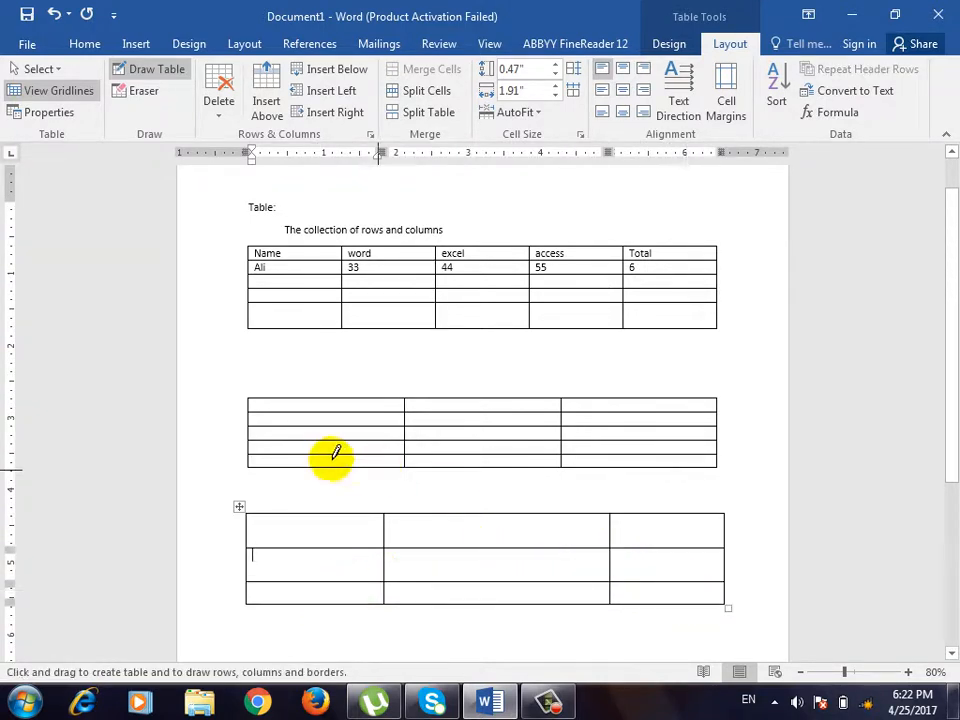
{"action": "left_click", "coordinate": [134, 46]}
{"action": "left_click", "coordinate": [72, 120]}
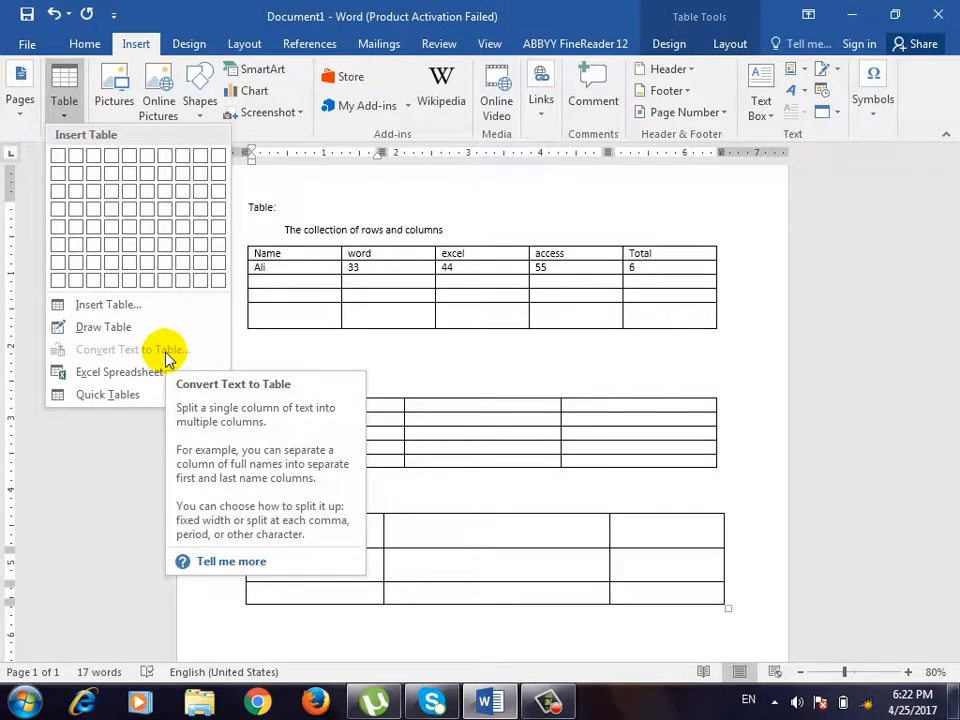
{"action": "left_click", "coordinate": [318, 38]}
Below the drawn table, enter the heading Name followed by three people's first names, each on its own line.
{"action": "scroll", "coordinate": [347, 373], "scroll_direction": "down", "scroll_amount": 3}
{"action": "left_click", "coordinate": [332, 535]}
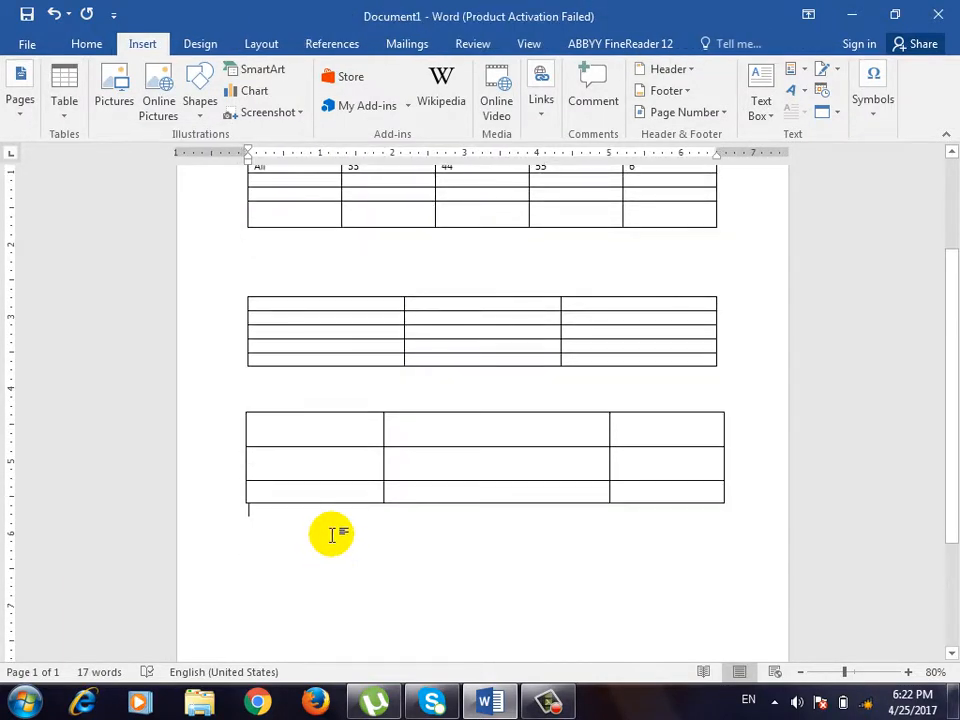
{"action": "scroll", "coordinate": [325, 510], "scroll_direction": "down", "scroll_amount": 5}
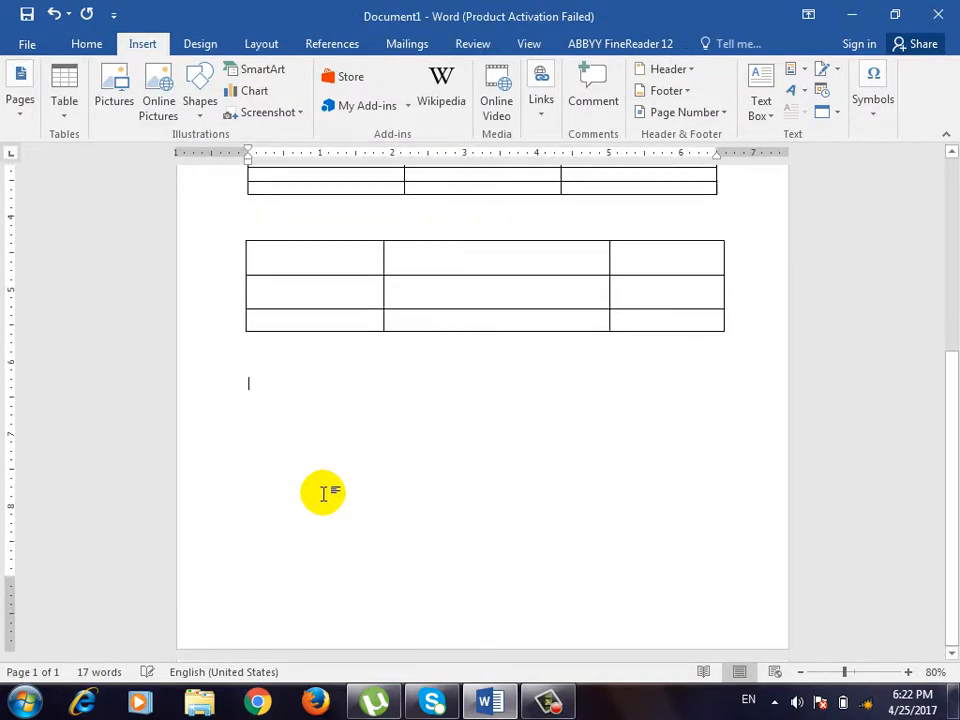
{"action": "type", "text": "Name"}
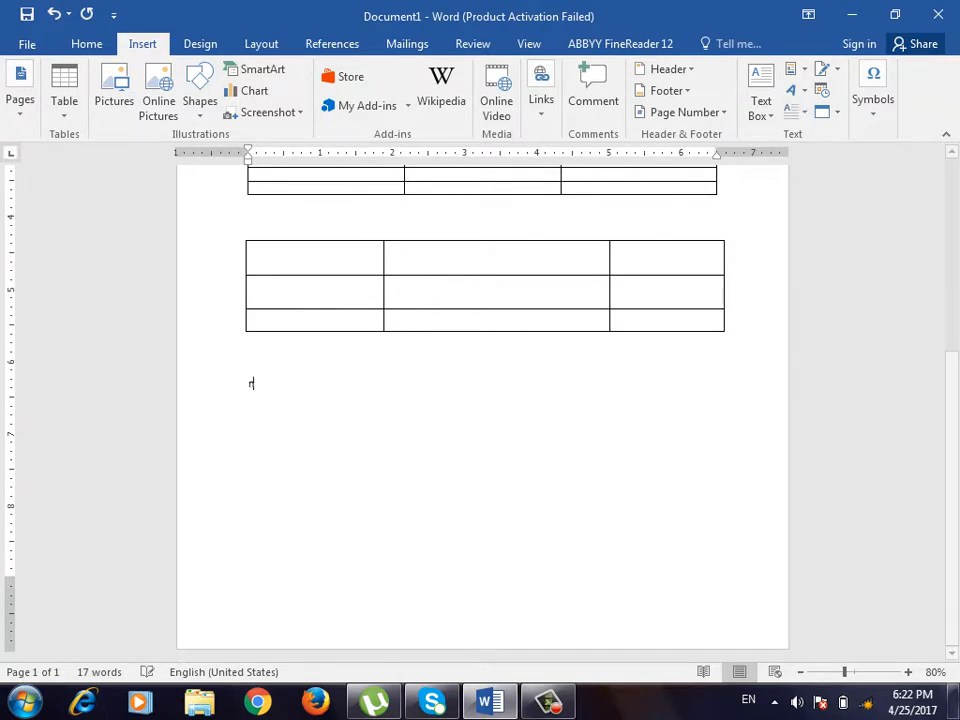
{"action": "key", "text": "Return"}
{"action": "type", "text": "ali"}
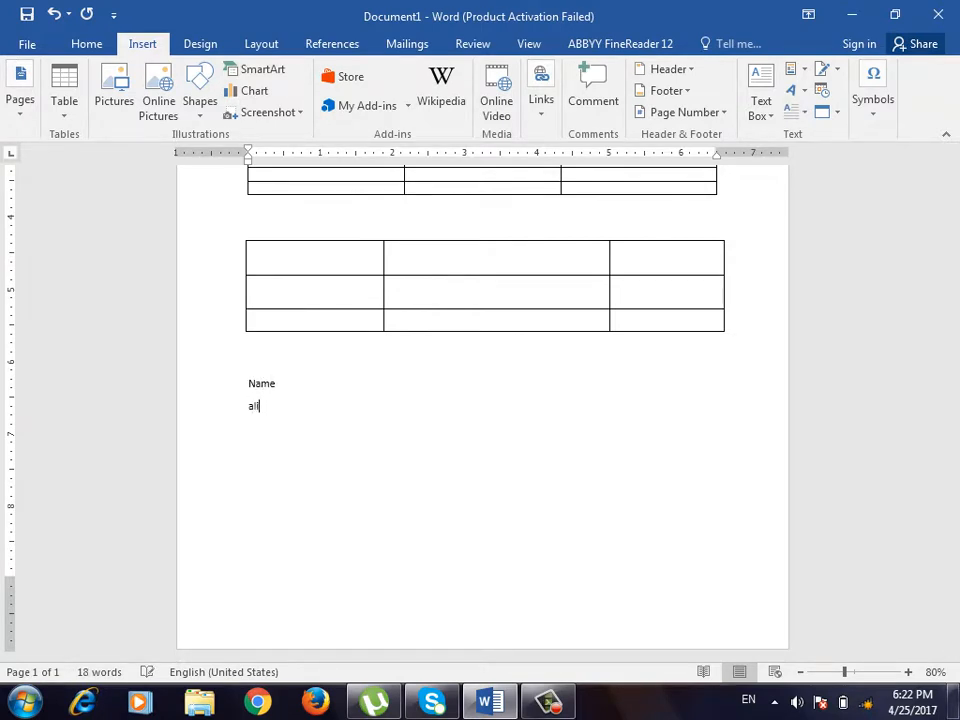
{"action": "key", "text": "Return"}
{"action": "type", "text": "Wali"}
{"action": "key", "text": "Return"}
{"action": "type", "text": "ahmad"}
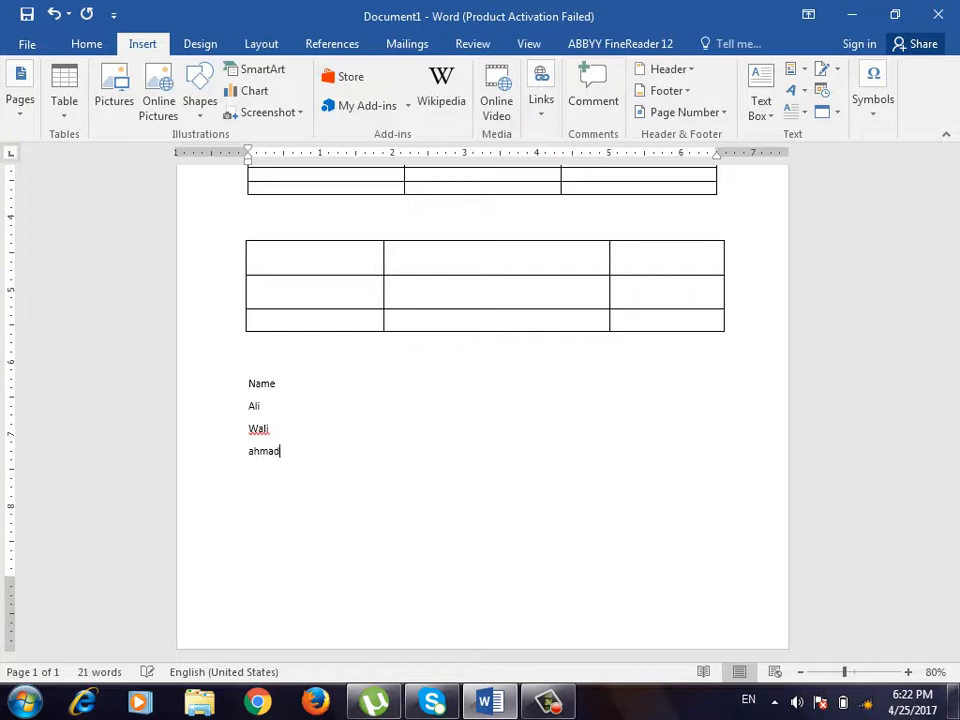
Convert the four lines of text to a one-column table, separating at paragraphs with automatic fixed column width.
{"action": "left_click_drag", "start_coordinate": [302, 467], "coordinate": [238, 393]}
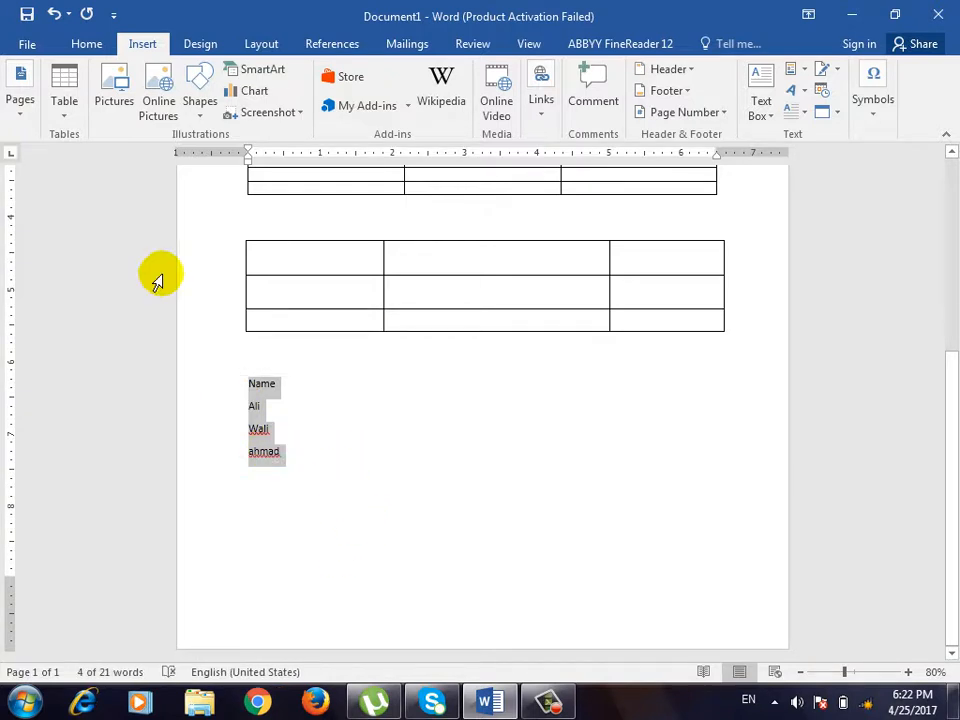
{"action": "left_click", "coordinate": [60, 107]}
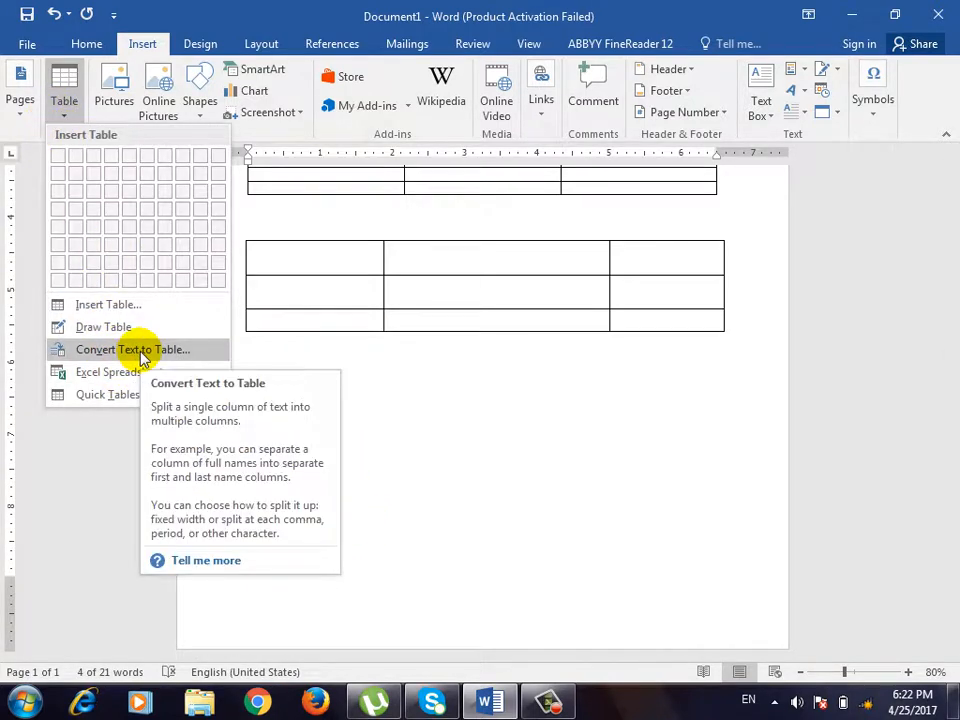
{"action": "left_click", "coordinate": [140, 352]}
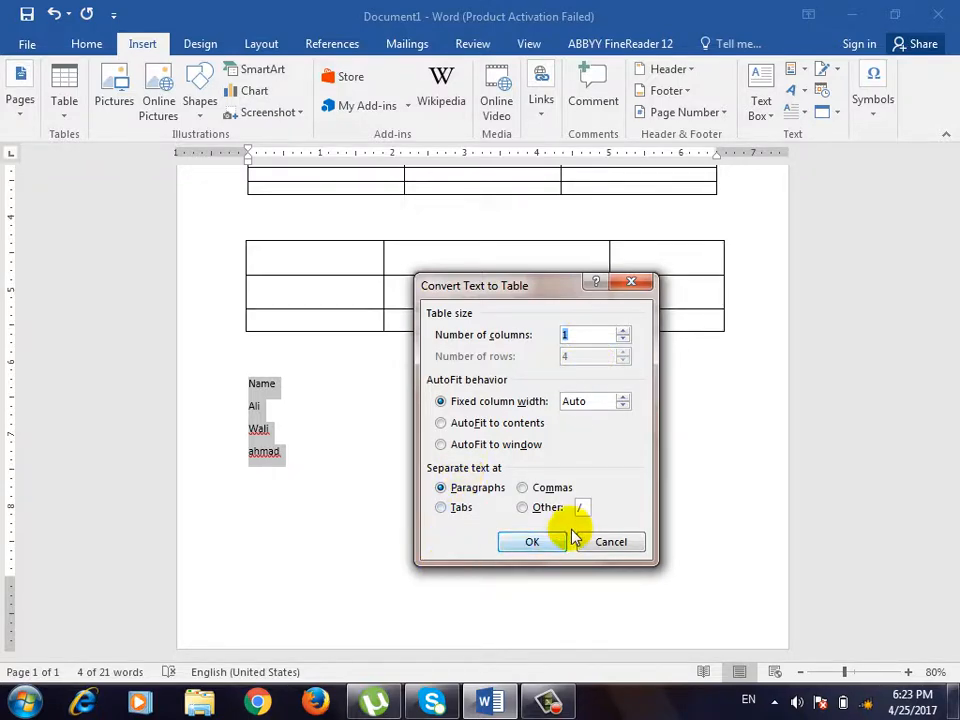
{"action": "left_click", "coordinate": [546, 549]}
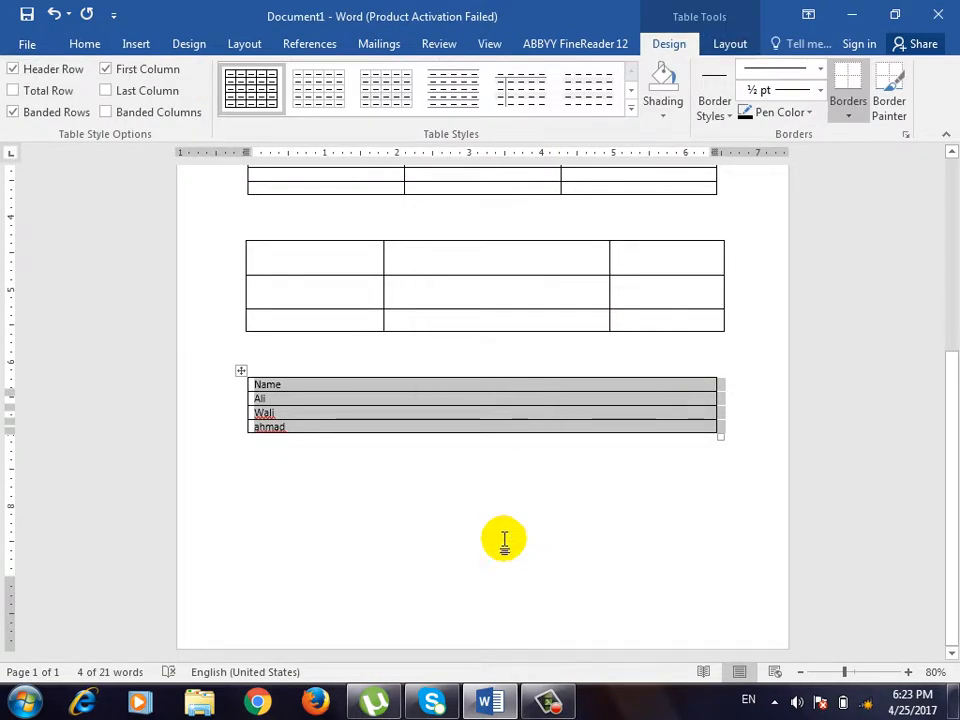
{"action": "left_click", "coordinate": [417, 501]}
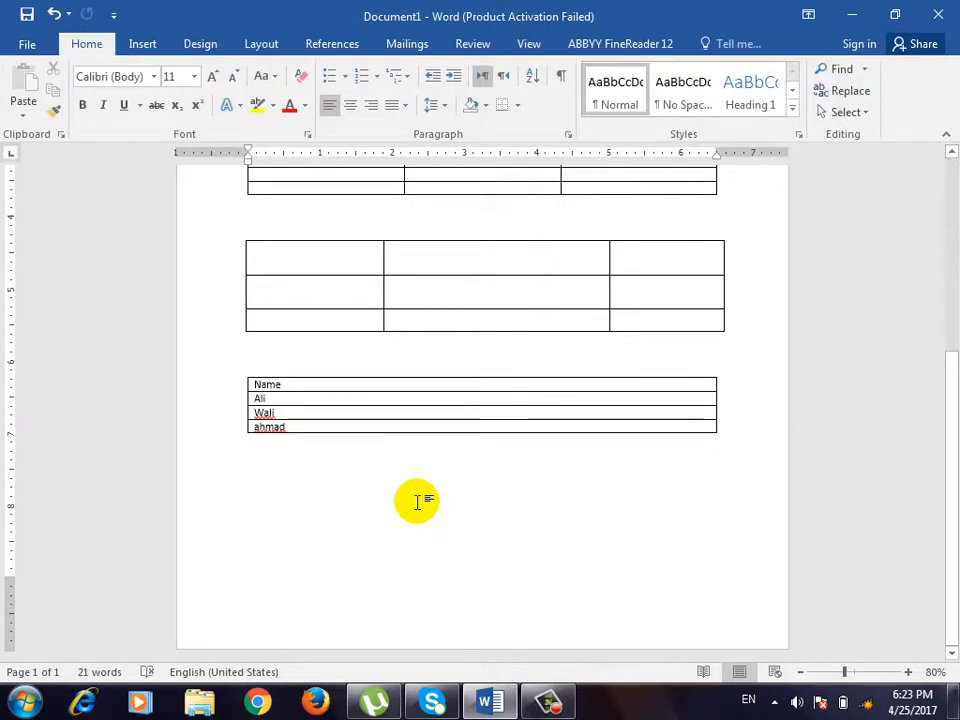
Insert an Excel spreadsheet below the converted table, dismiss the activation notice, and return to the document.
{"action": "key", "text": "ctrl+z"}
{"action": "scroll", "coordinate": [400, 500], "scroll_direction": "up", "scroll_amount": 2}
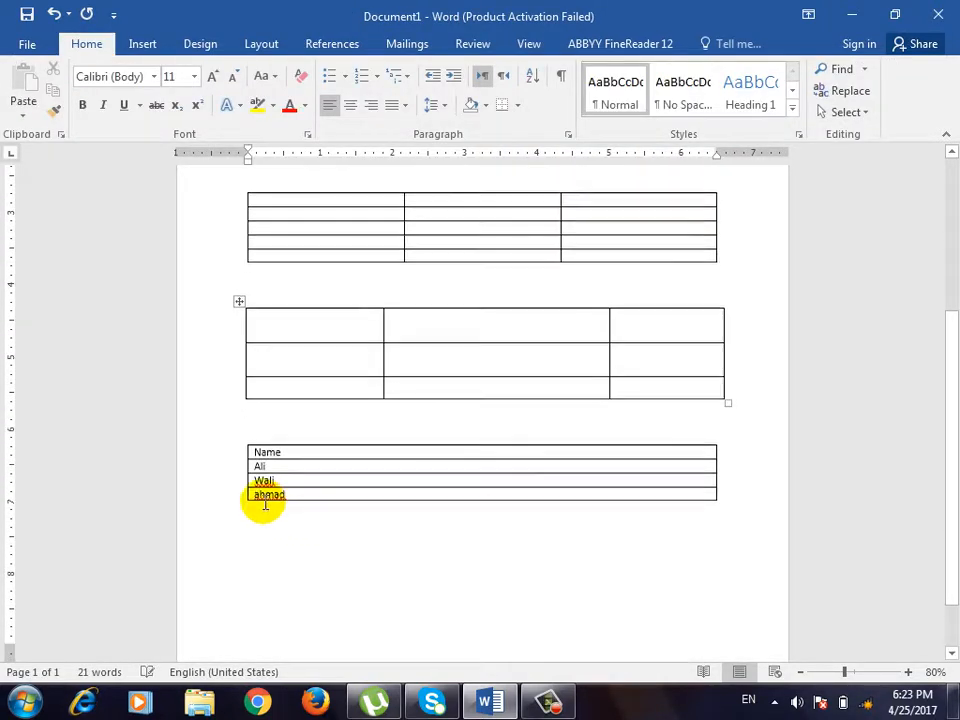
{"action": "left_click", "coordinate": [138, 44]}
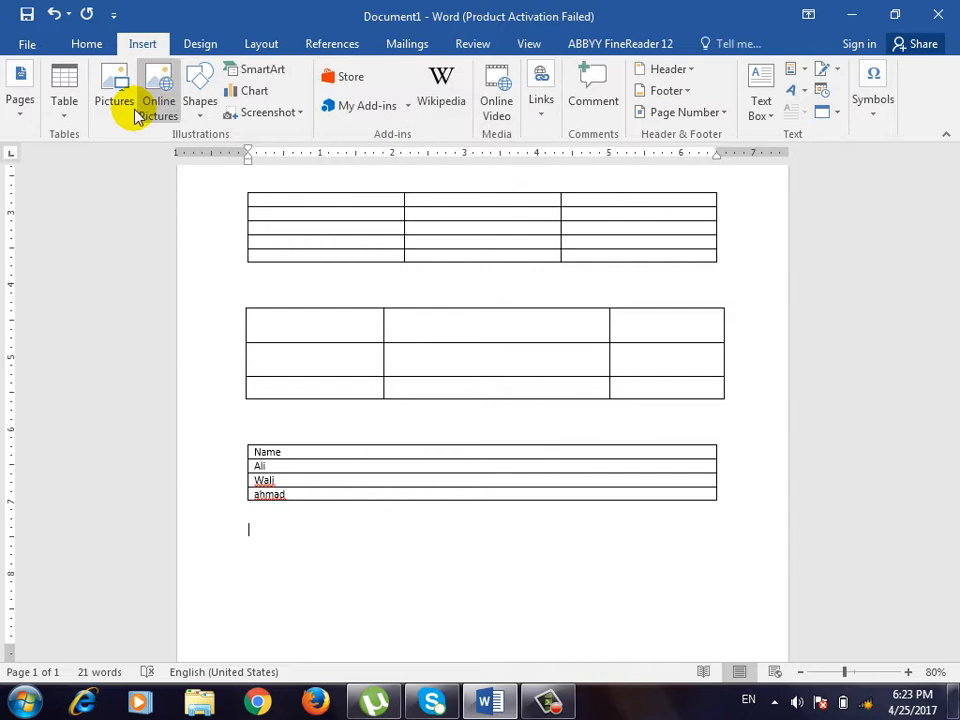
{"action": "left_click", "coordinate": [63, 112]}
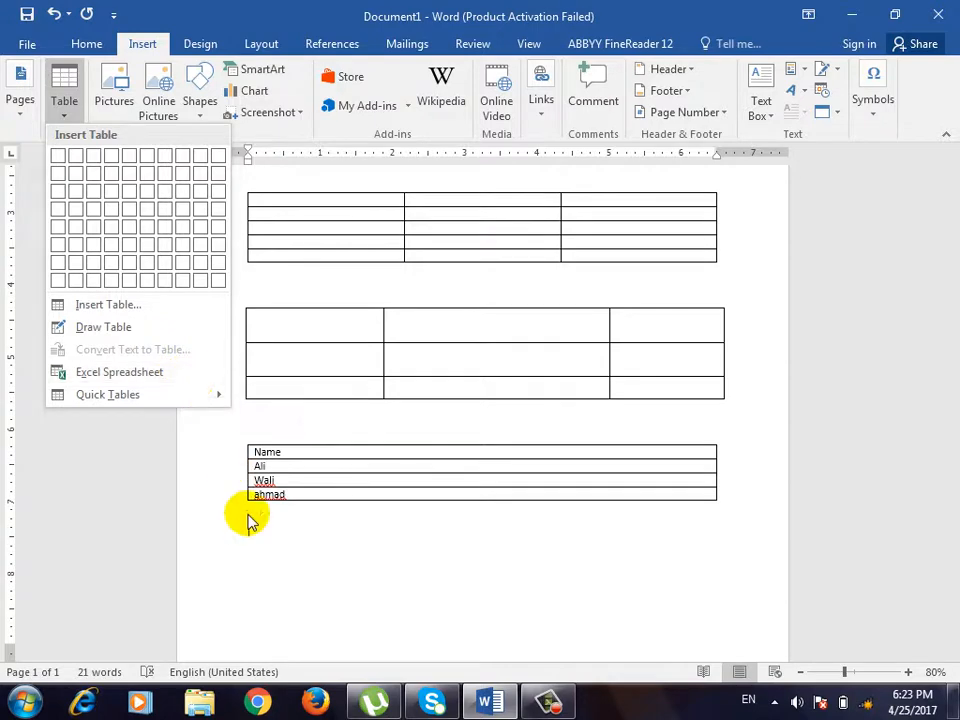
{"action": "left_click", "coordinate": [156, 372]}
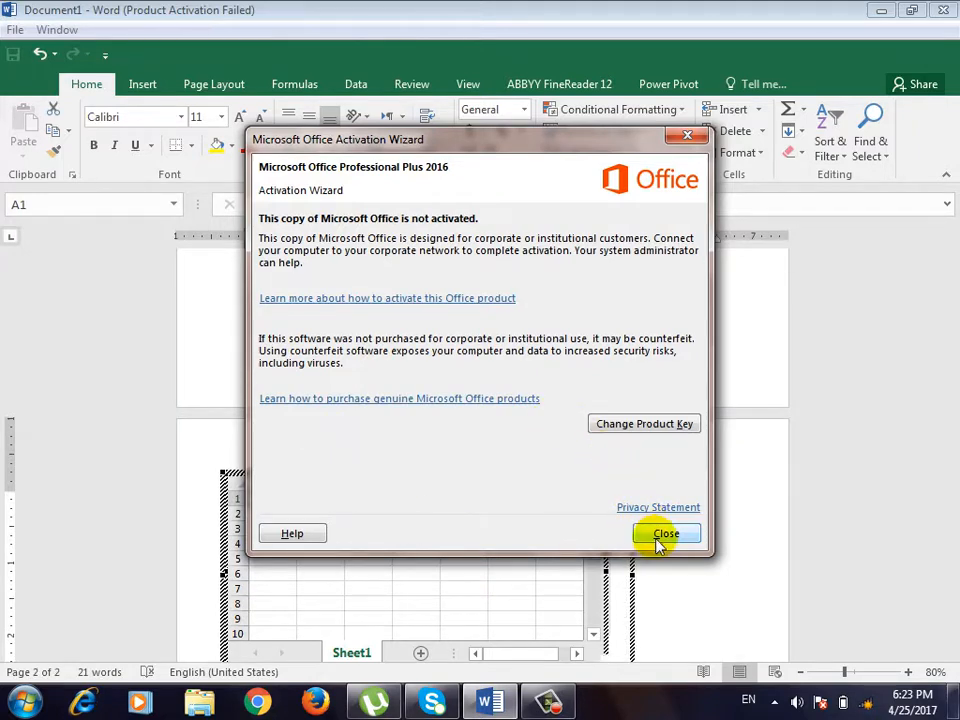
{"action": "left_click", "coordinate": [664, 533]}
{"action": "scroll", "coordinate": [564, 482], "scroll_direction": "down", "scroll_amount": 1}
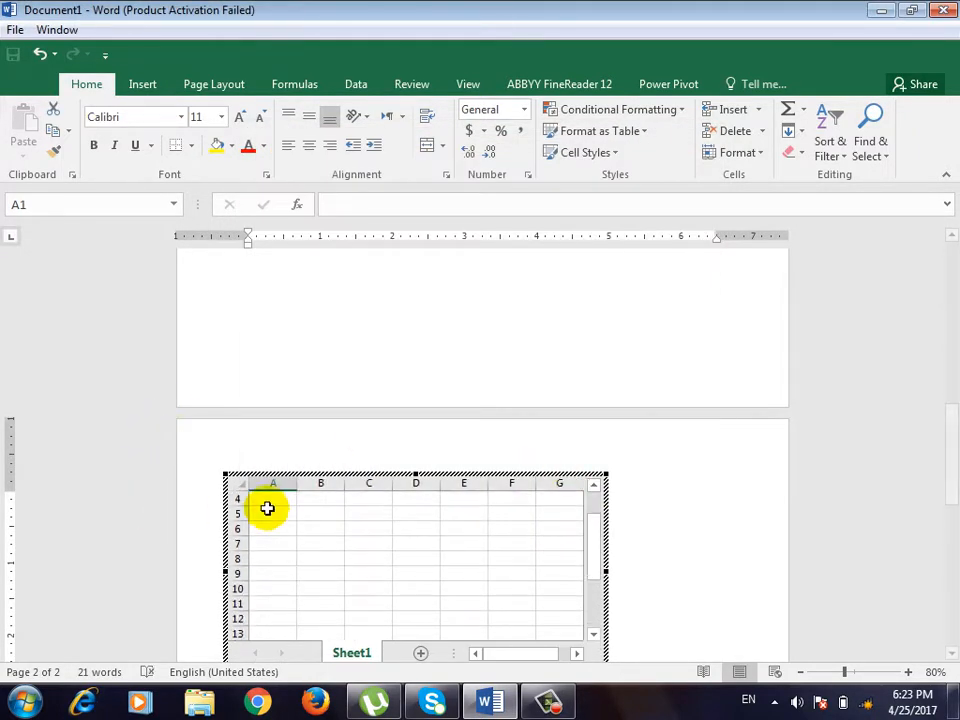
{"action": "left_click", "coordinate": [153, 488]}
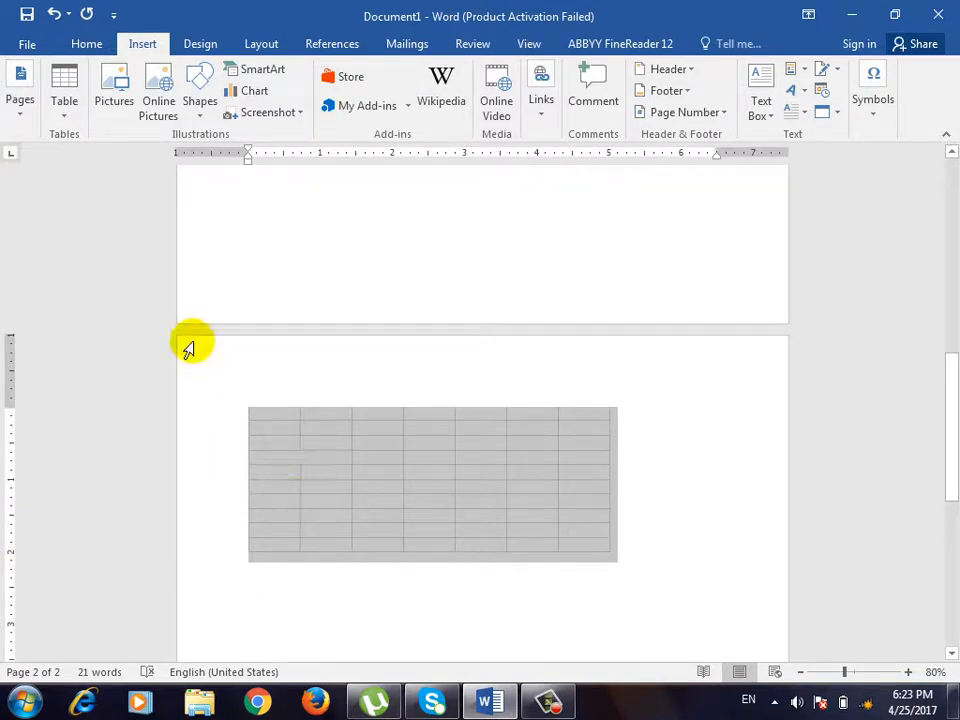
In the embedded worksheet, enter the heading Name in A4 and two people's first names in A5 and A6.
{"action": "double_click", "coordinate": [420, 430]}
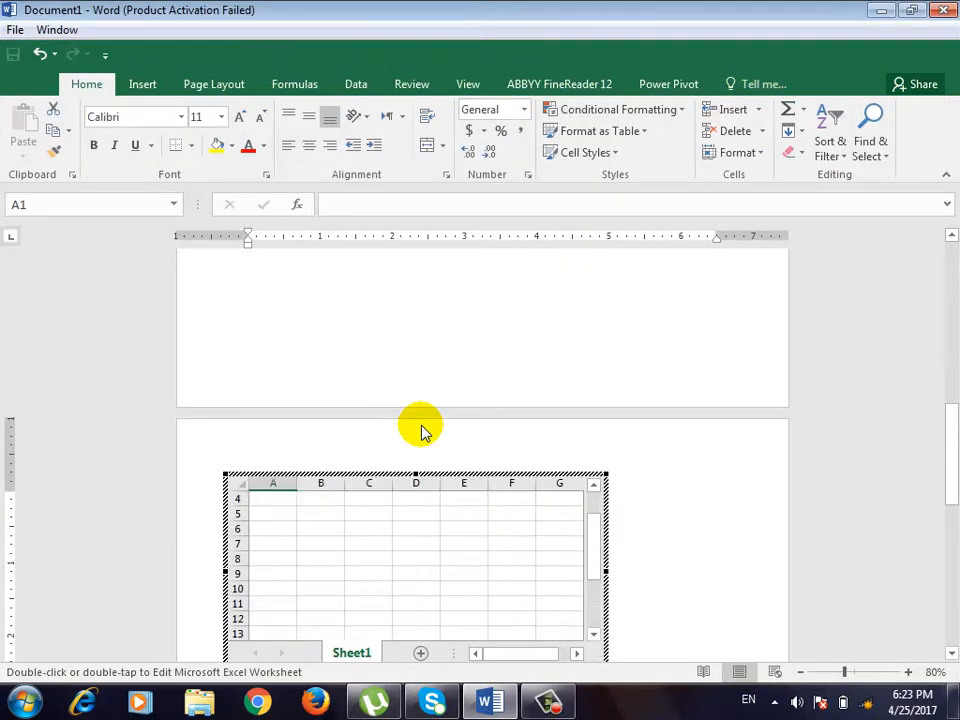
{"action": "left_click", "coordinate": [306, 528]}
{"action": "key", "text": "Left"}
{"action": "key", "text": "Up"}
{"action": "key", "text": "Up"}
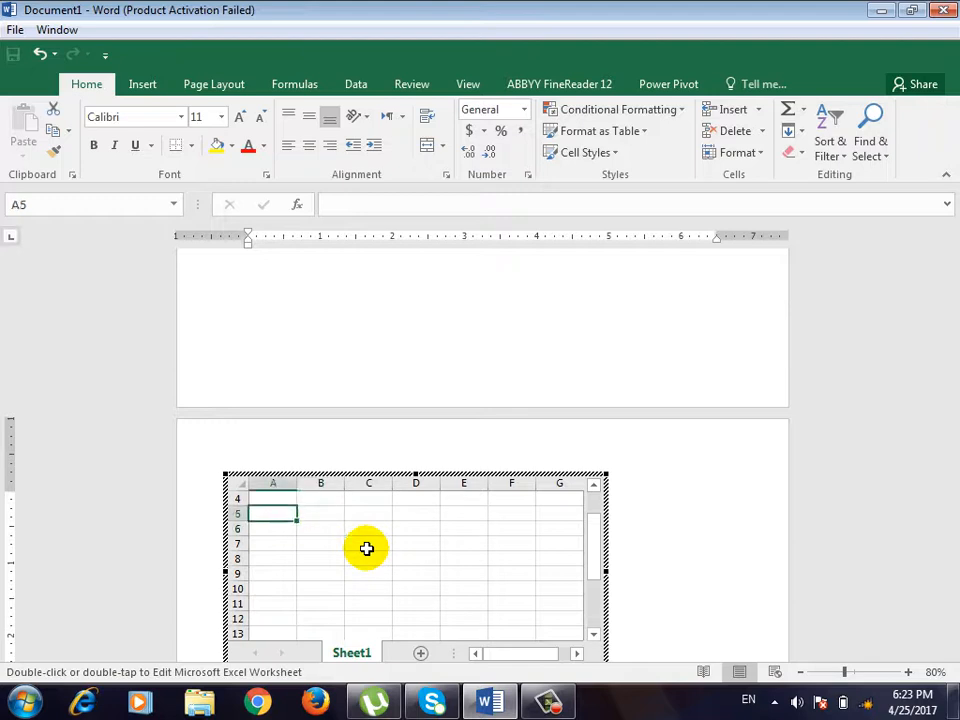
{"action": "type", "text": "Name"}
{"action": "key", "text": "Return"}
{"action": "type", "text": "Ali"}
{"action": "key", "text": "Return"}
{"action": "type", "text": "wali"}
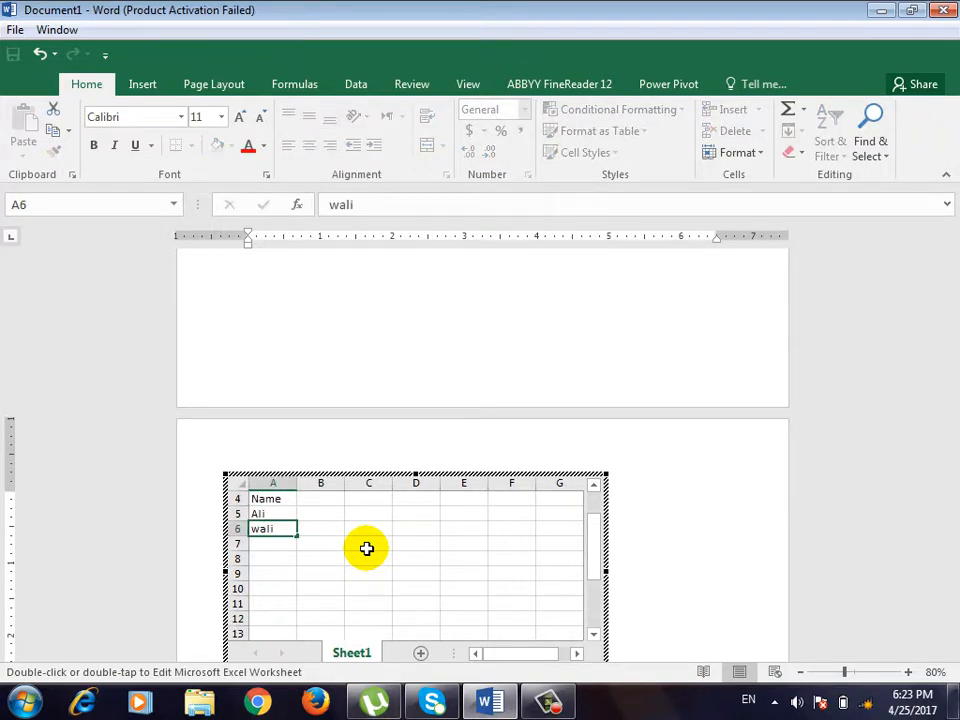
{"action": "key", "text": "Return"}
{"action": "left_click", "coordinate": [705, 546]}
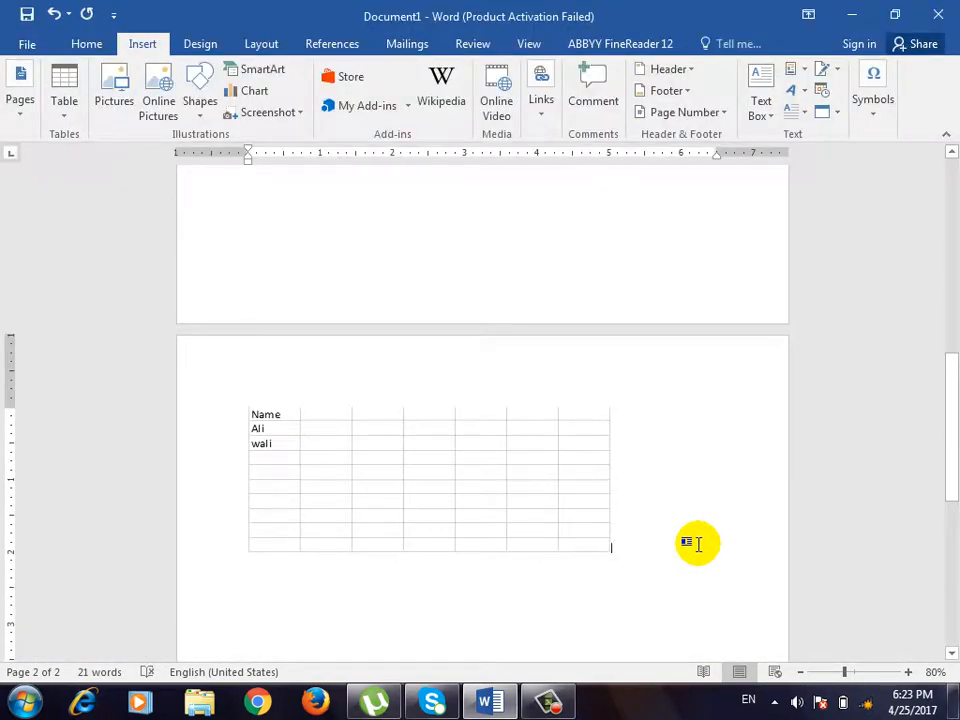
{"action": "double_click", "coordinate": [487, 478]}
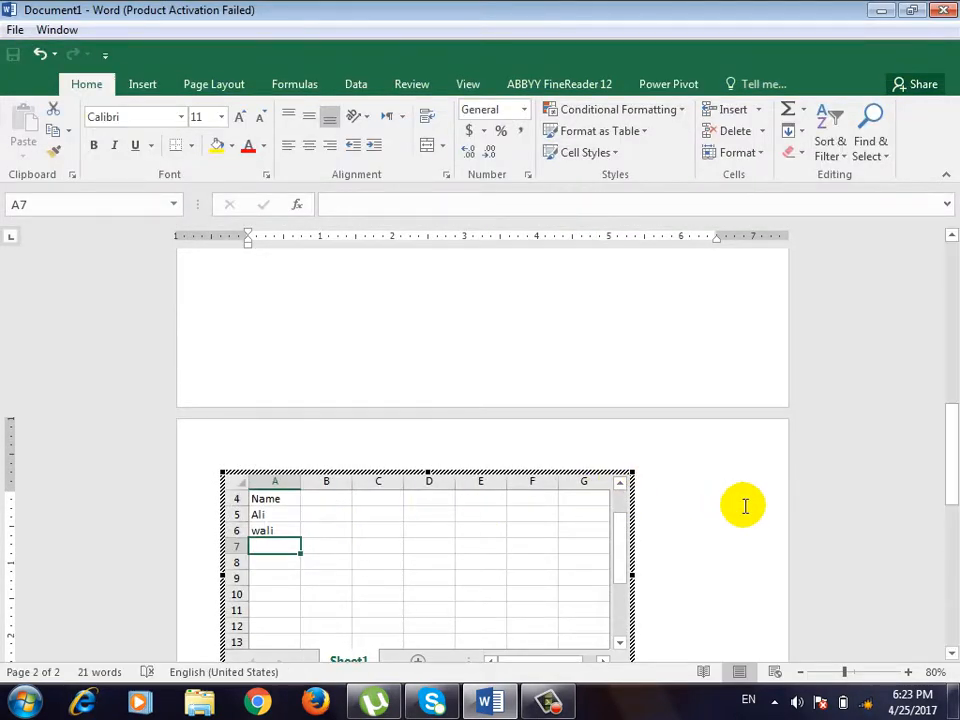
{"action": "left_click", "coordinate": [744, 506]}
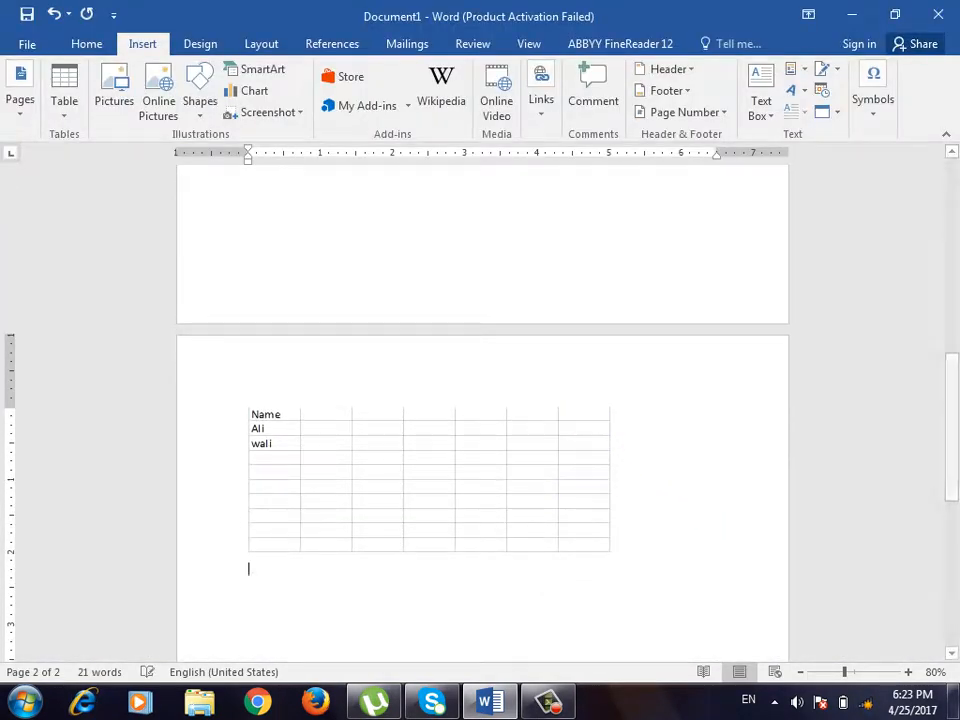
Insert the built-in Double Table quick table with the Greek alphabet below the embedded spreadsheet.
{"action": "scroll", "coordinate": [430, 425], "scroll_direction": "down", "scroll_amount": 2}
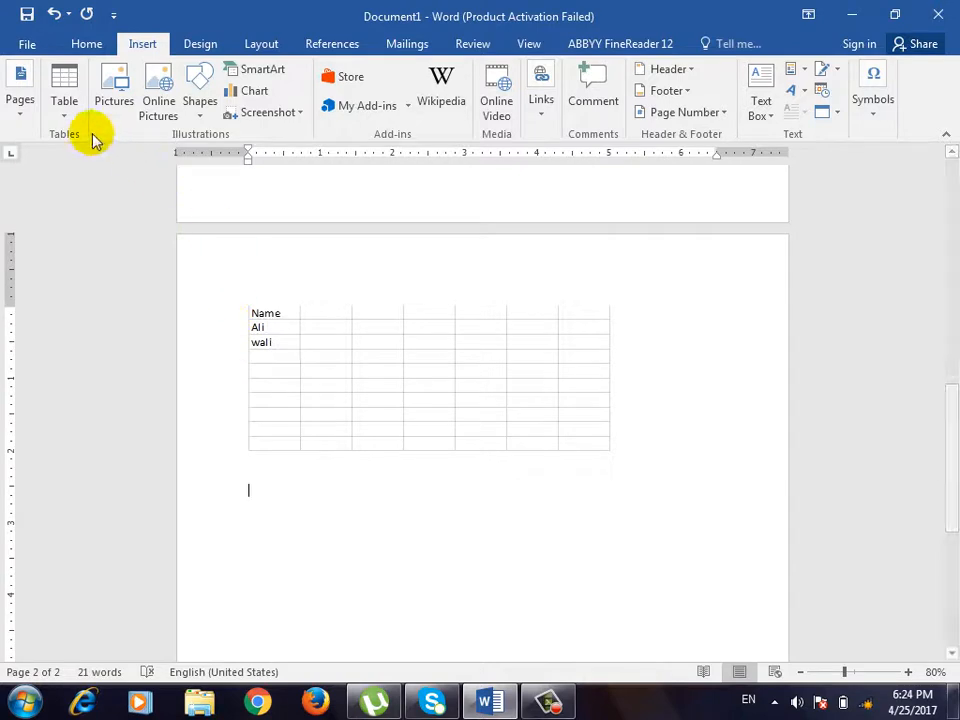
{"action": "left_click", "coordinate": [60, 112]}
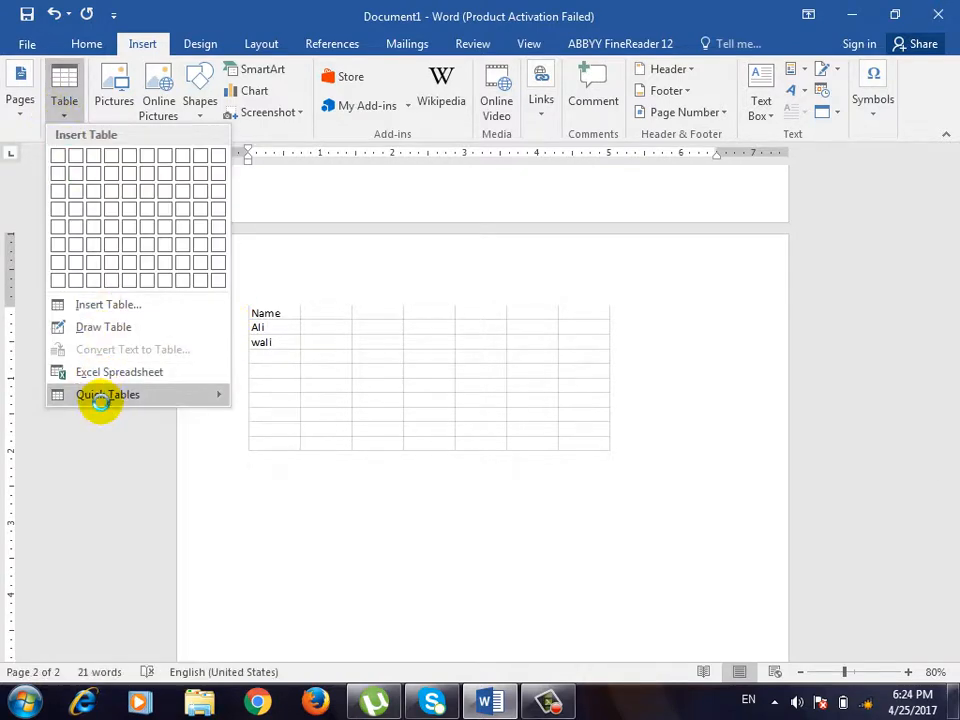
{"action": "left_click", "coordinate": [100, 398]}
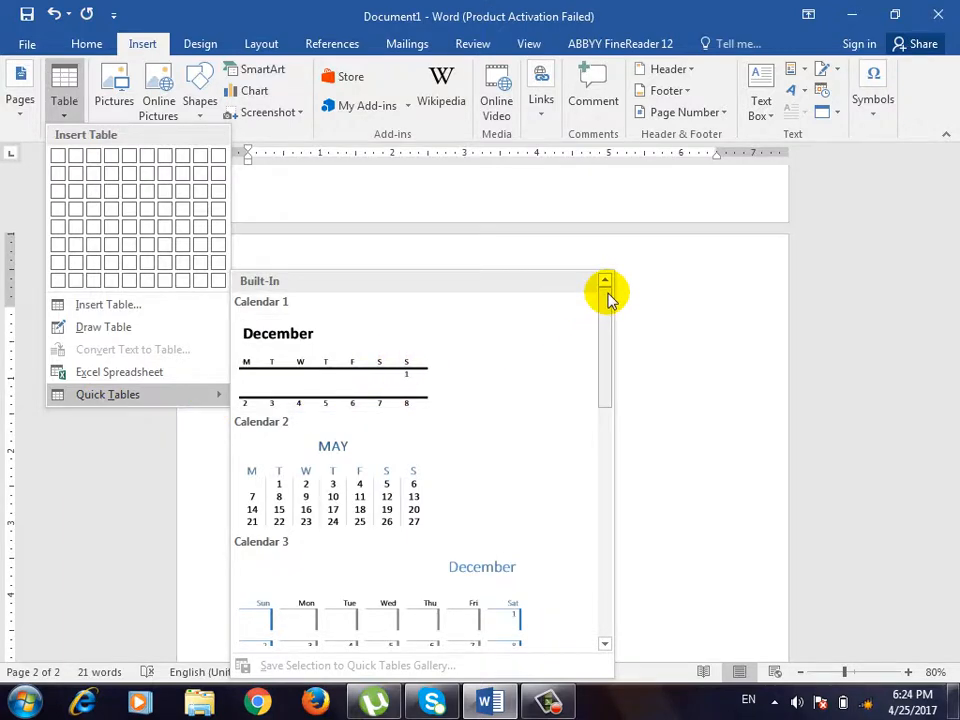
{"action": "left_click_drag", "start_coordinate": [607, 296], "coordinate": [626, 426]}
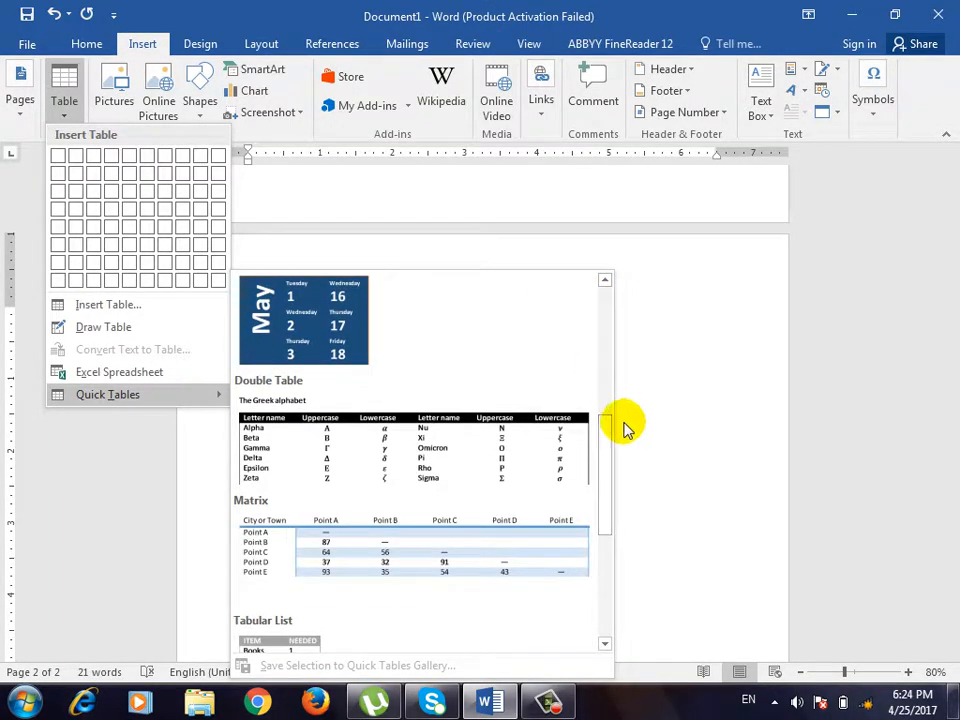
{"action": "left_click", "coordinate": [626, 426]}
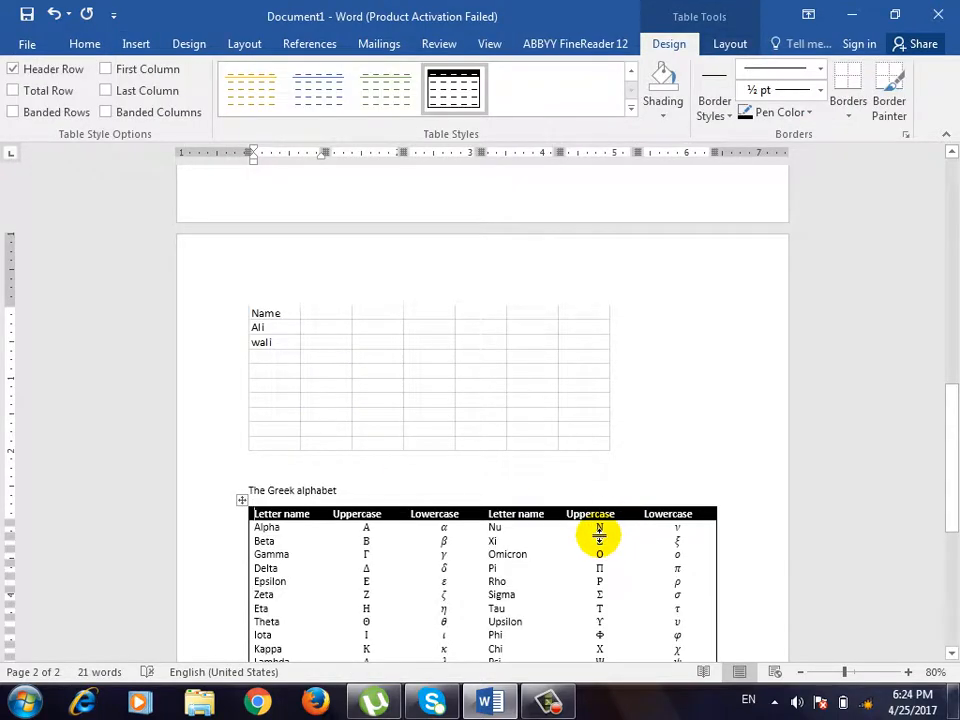
{"action": "scroll", "coordinate": [600, 537], "scroll_direction": "down", "scroll_amount": 2}
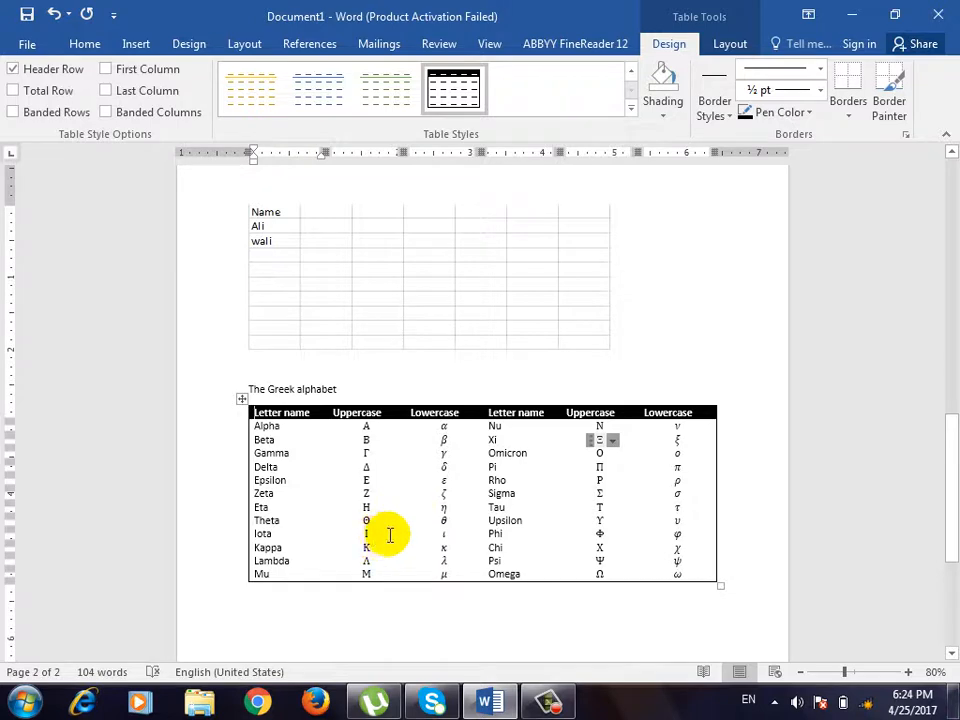
Enter Cell in the first cell of the hand-drawn table on page one.
{"action": "scroll", "coordinate": [385, 480], "scroll_direction": "up", "scroll_amount": 12}
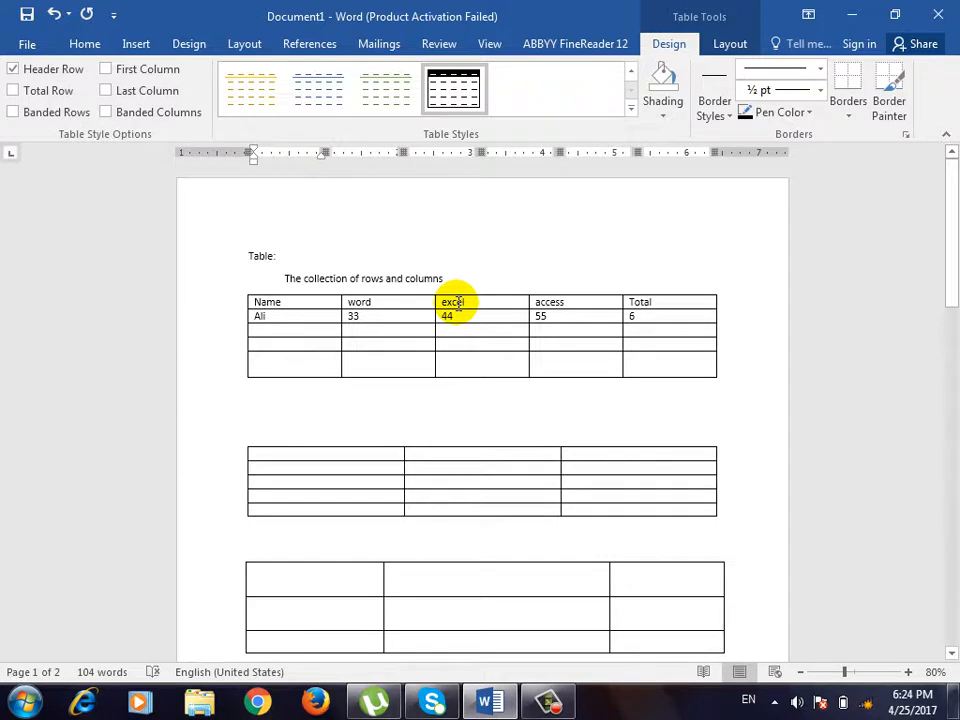
{"action": "scroll", "coordinate": [418, 480], "scroll_direction": "down", "scroll_amount": 3}
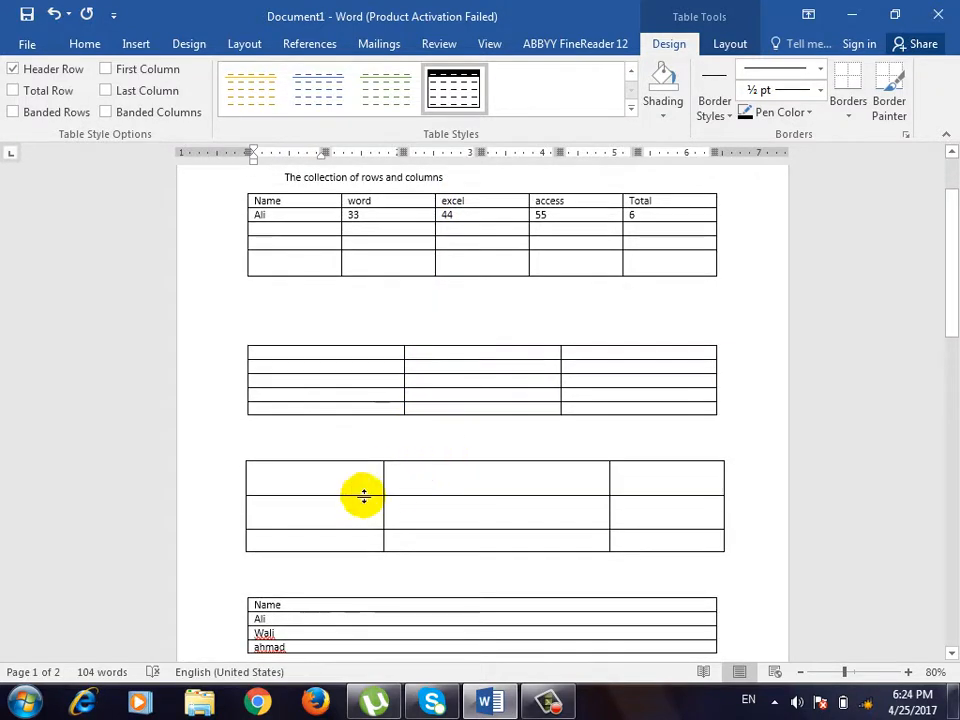
{"action": "left_click", "coordinate": [340, 490]}
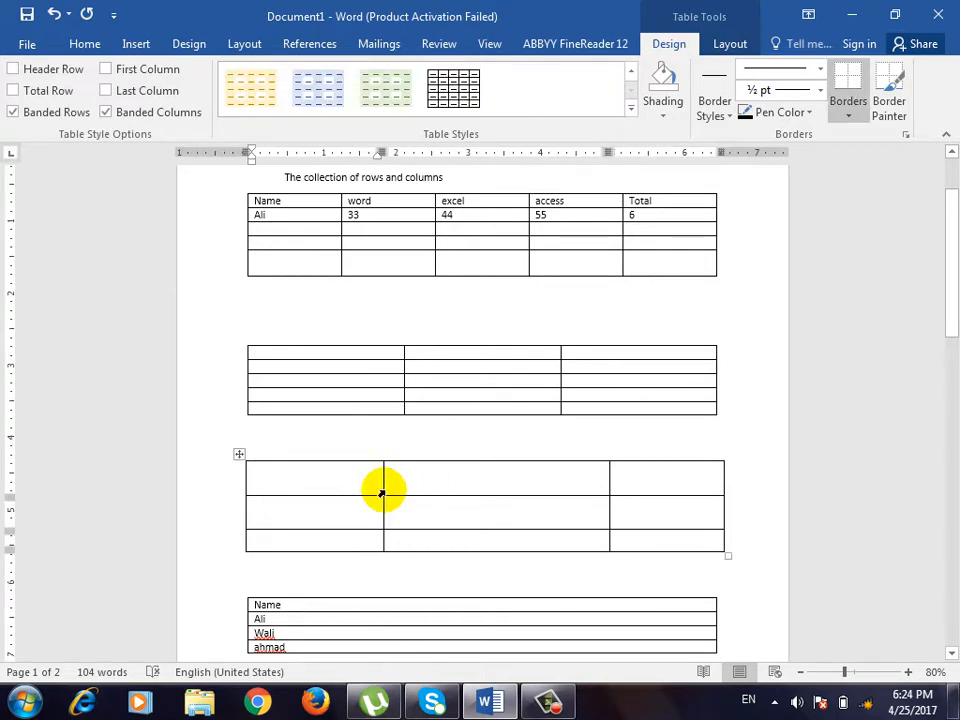
{"action": "type", "text": "Cell"}
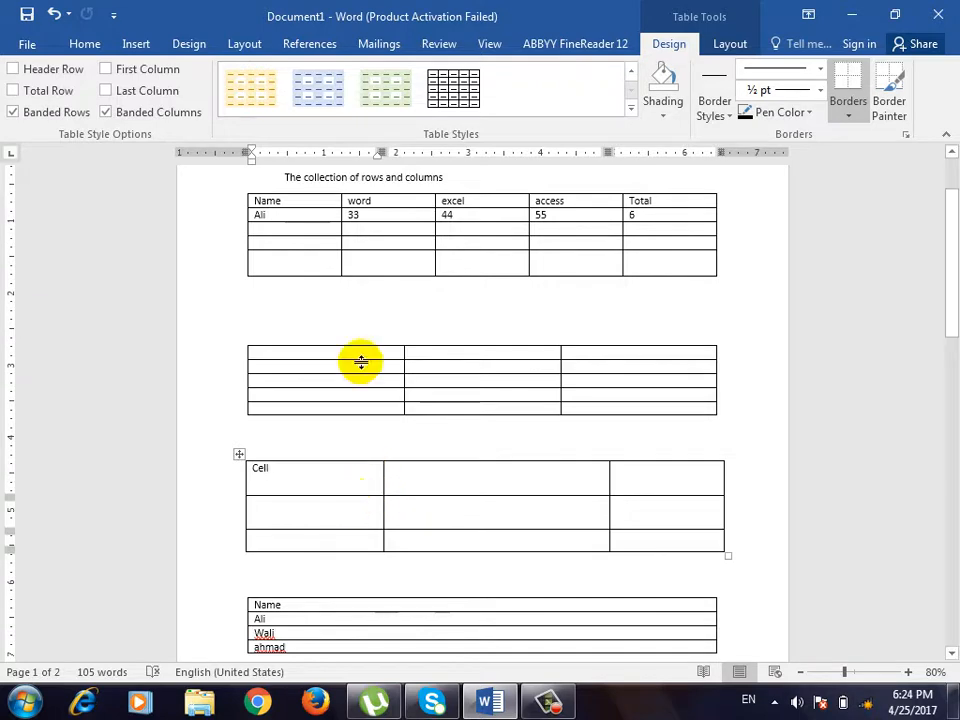
Examine the rows and columns of the first table below the definition, including its row and column insertion markers.
{"action": "left_click", "coordinate": [634, 315]}
{"action": "scroll", "coordinate": [628, 390], "scroll_direction": "up", "scroll_amount": 2}
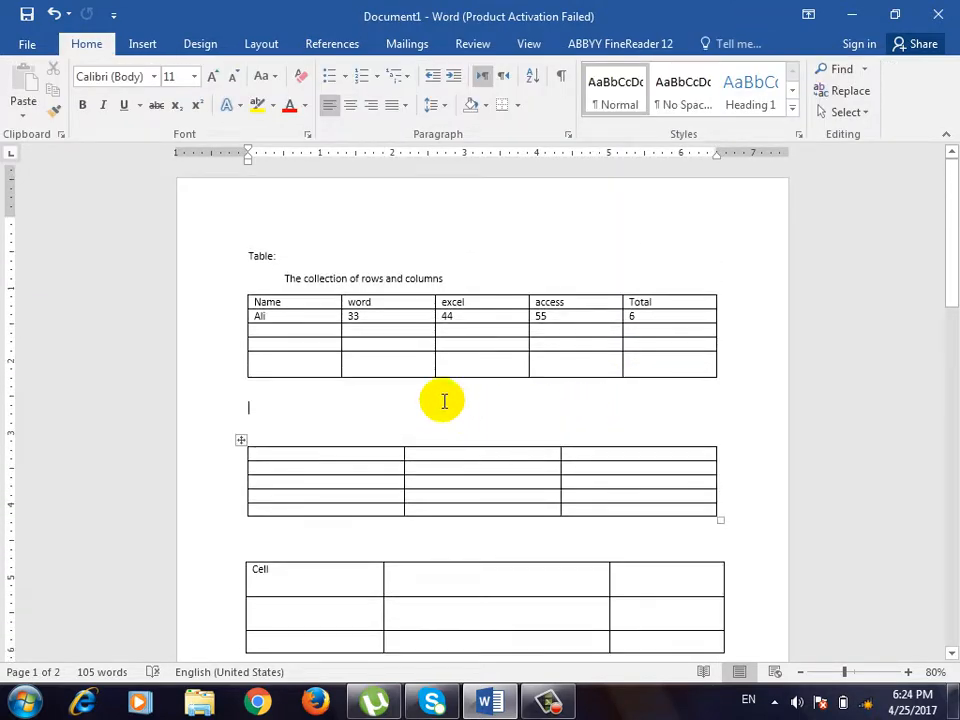
{"action": "scroll", "coordinate": [448, 400], "scroll_direction": "down", "scroll_amount": 1}
{"action": "scroll", "coordinate": [440, 390], "scroll_direction": "up", "scroll_amount": 1}
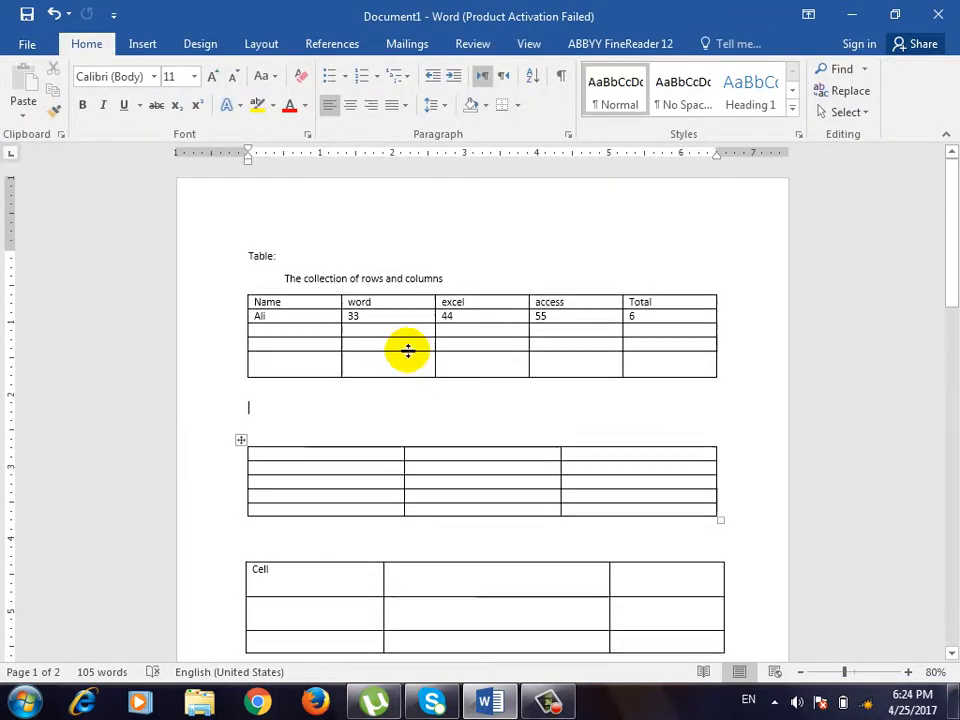
{"action": "left_click", "coordinate": [310, 318]}
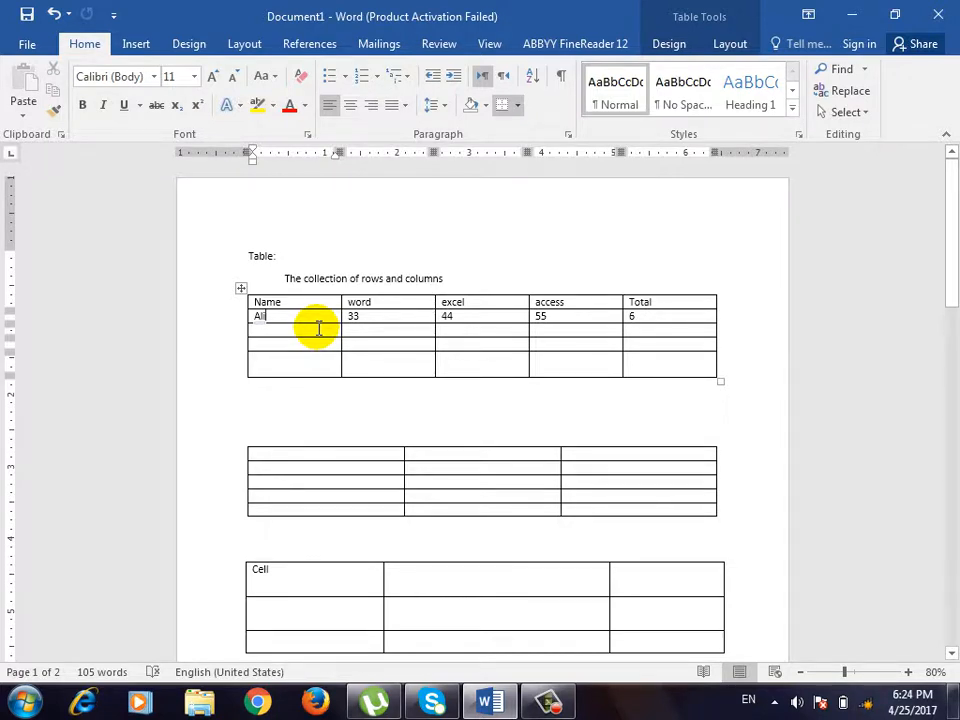
{"action": "mouse_move", "coordinate": [228, 338]}
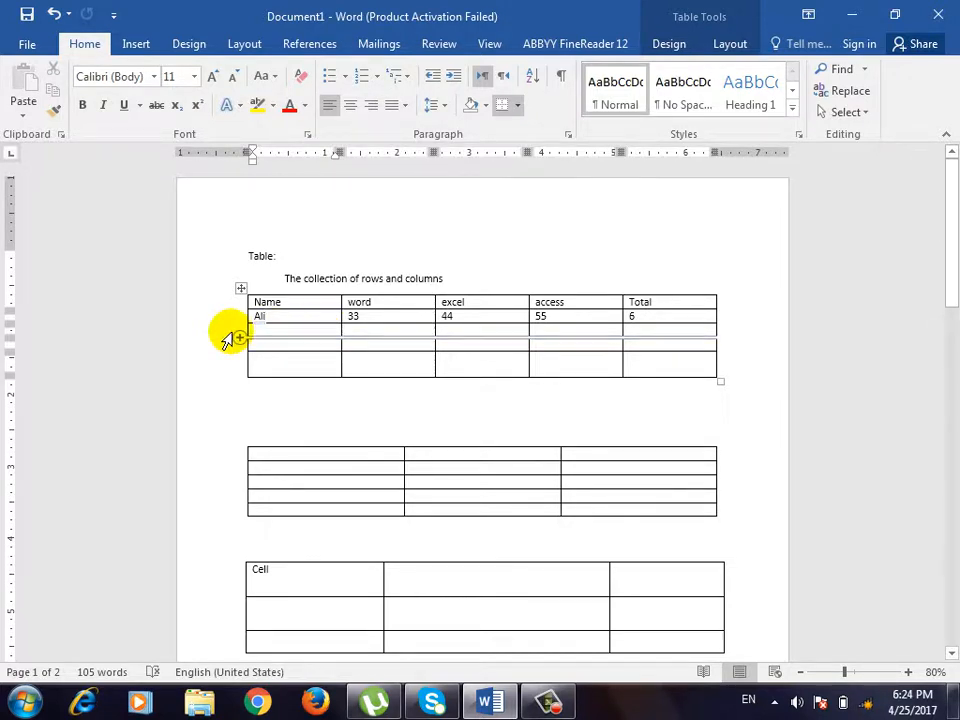
{"action": "left_click", "coordinate": [318, 433]}
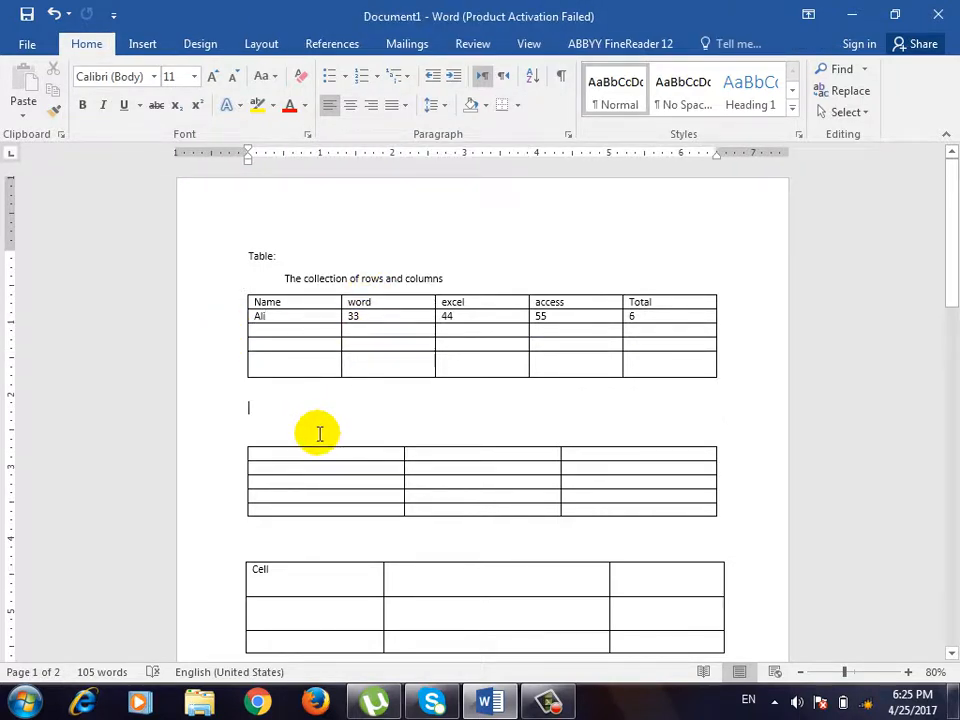
{"action": "left_click", "coordinate": [326, 367]}
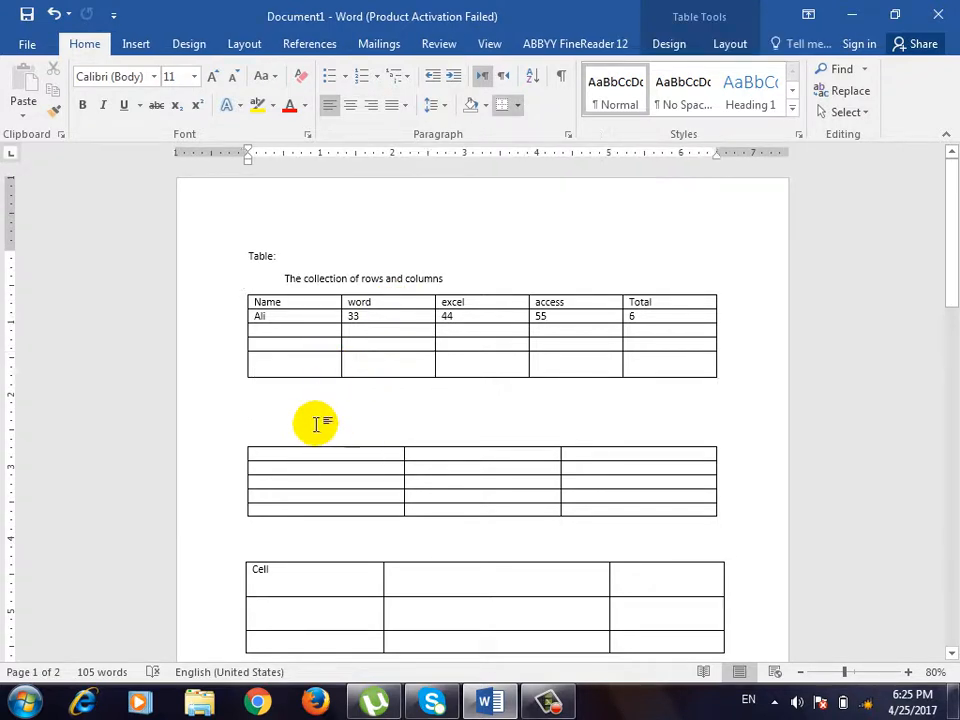
{"action": "left_click", "coordinate": [316, 422]}
{"action": "left_click", "coordinate": [321, 315]}
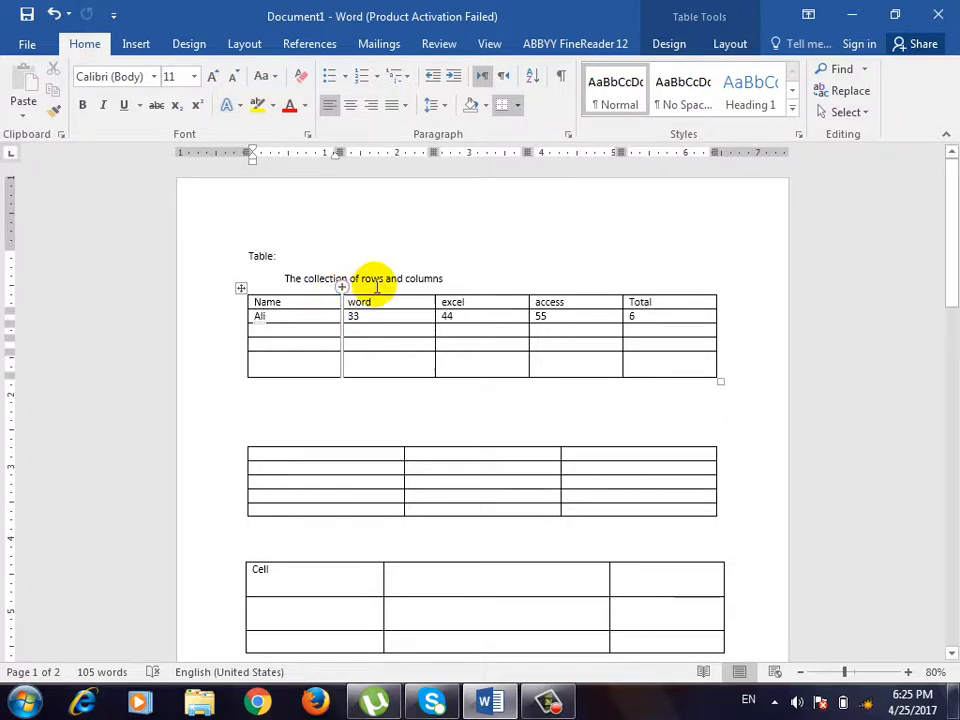
{"action": "left_click", "coordinate": [487, 267]}
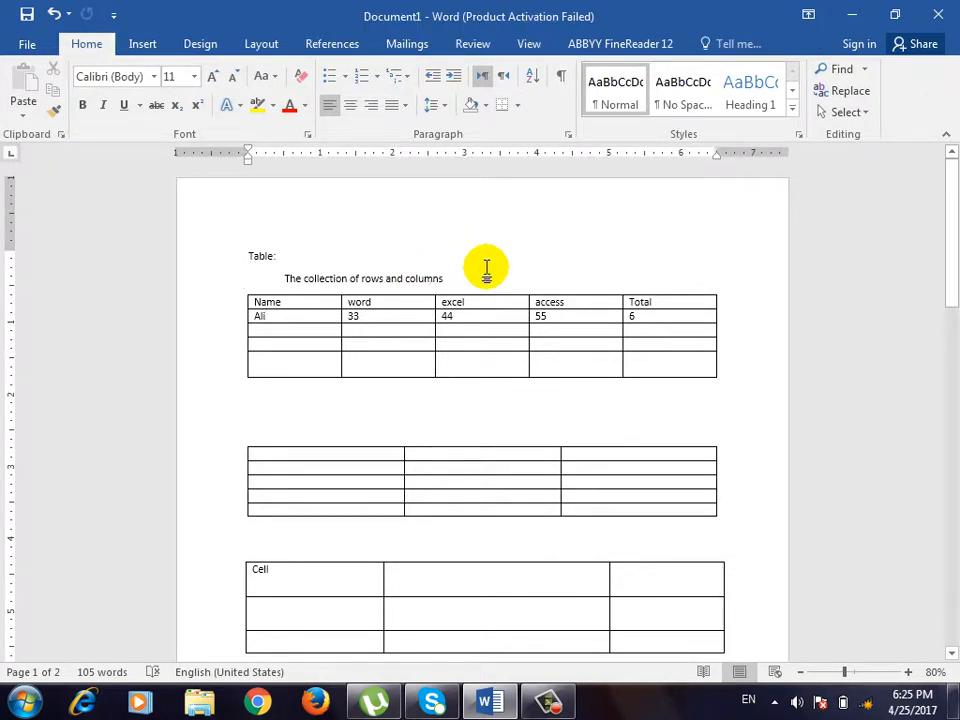
Select only the empty cell in the Name column of the first table's third row using Select Cell.
{"action": "left_click", "coordinate": [281, 331]}
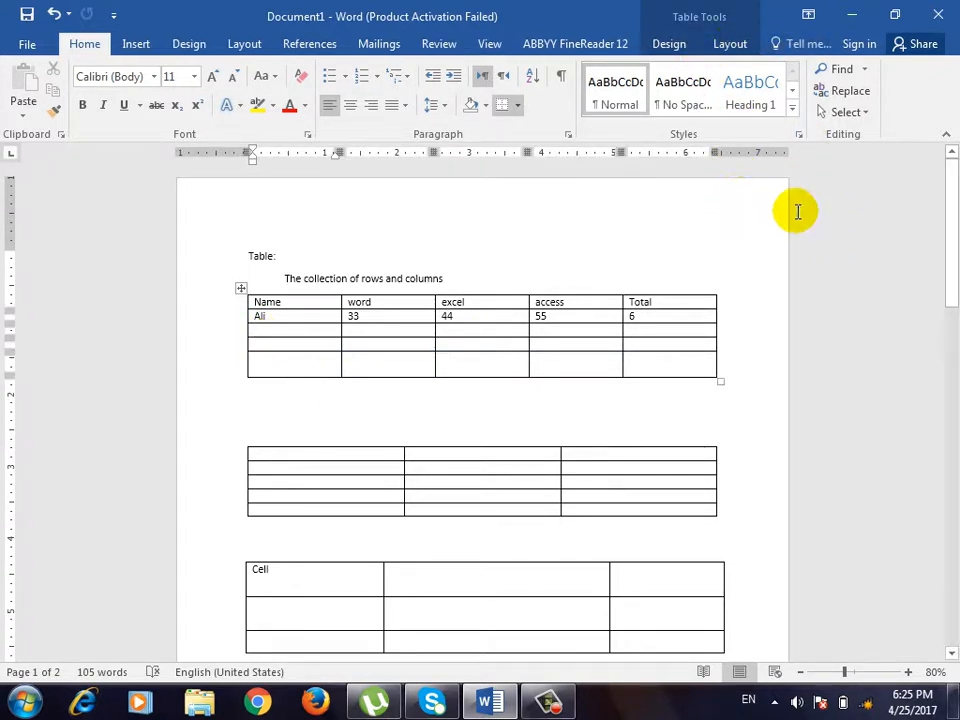
{"action": "left_click", "coordinate": [735, 45]}
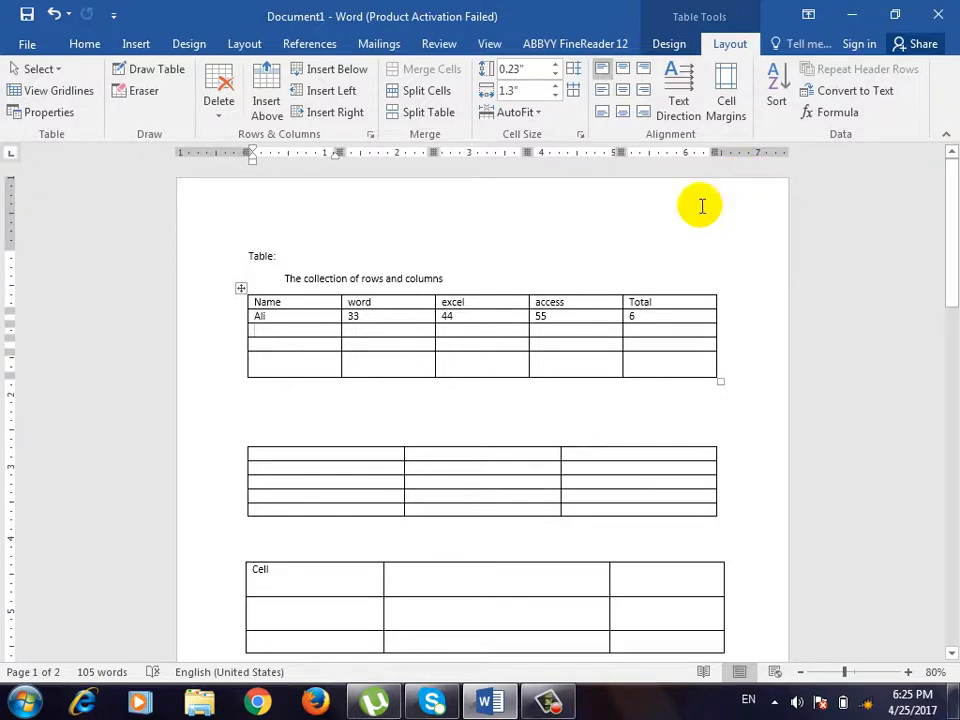
{"action": "left_click", "coordinate": [58, 72]}
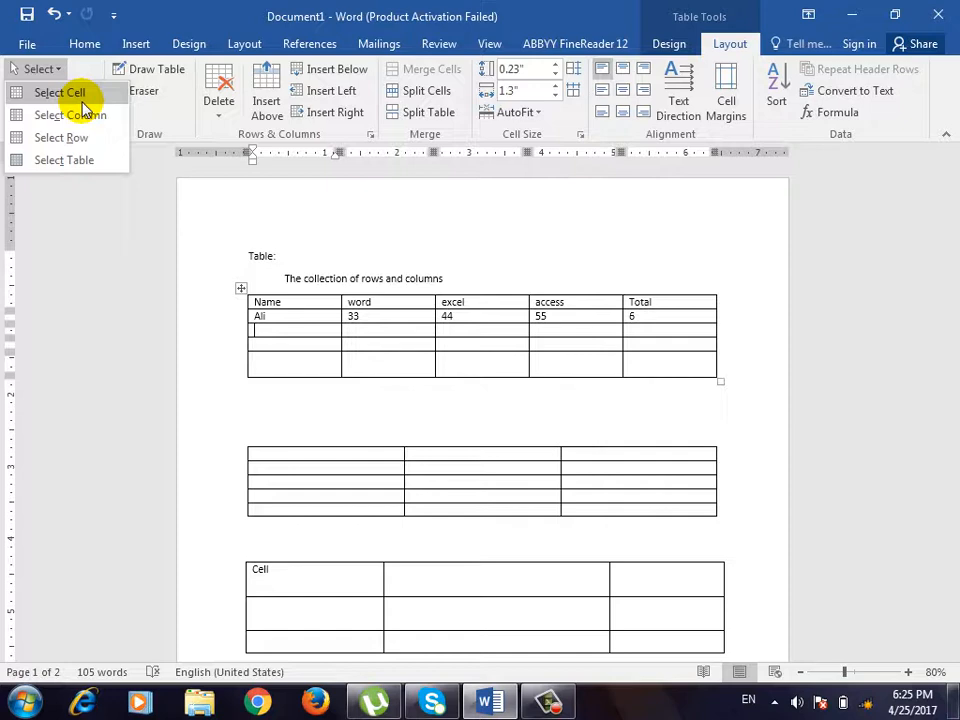
{"action": "left_click", "coordinate": [83, 103]}
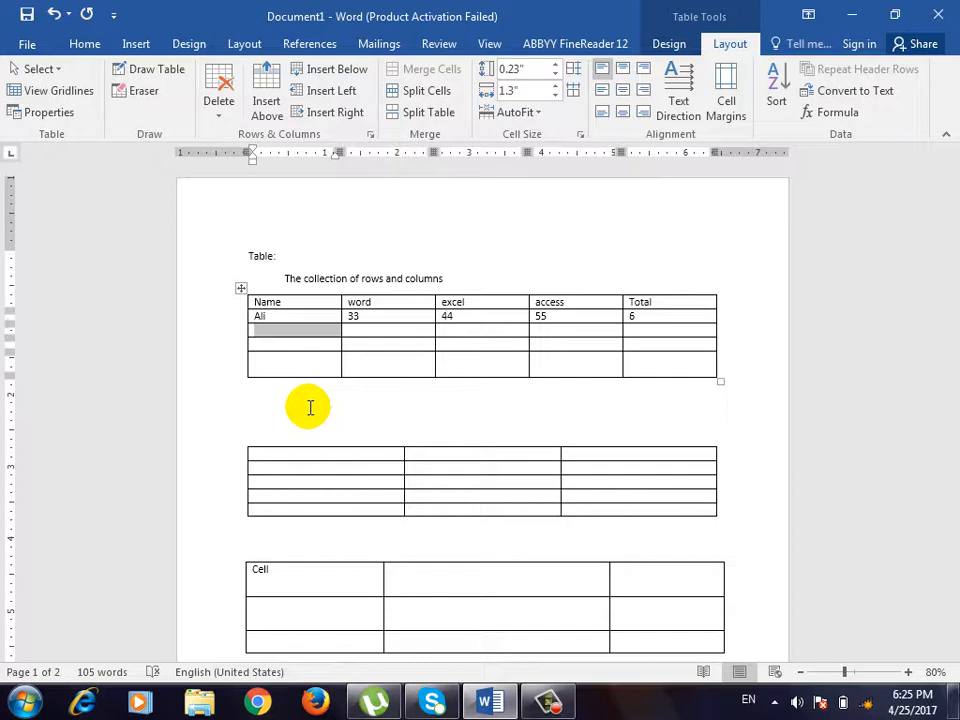
Select the entire Name column of the first table and shade it light blue.
{"action": "left_click", "coordinate": [300, 333]}
{"action": "left_click", "coordinate": [50, 68]}
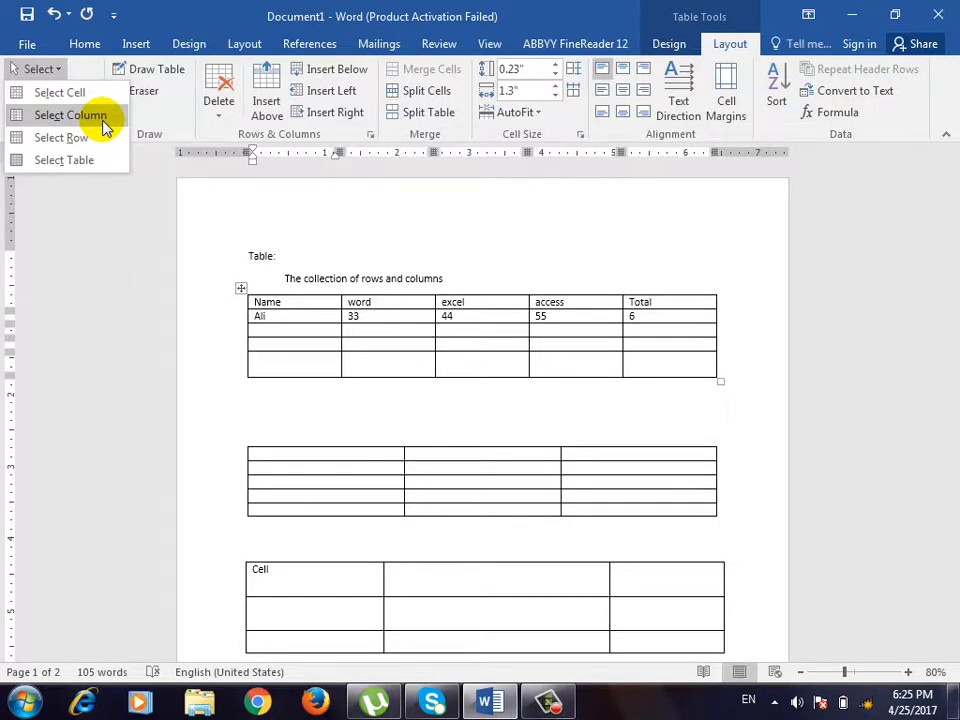
{"action": "left_click", "coordinate": [105, 127]}
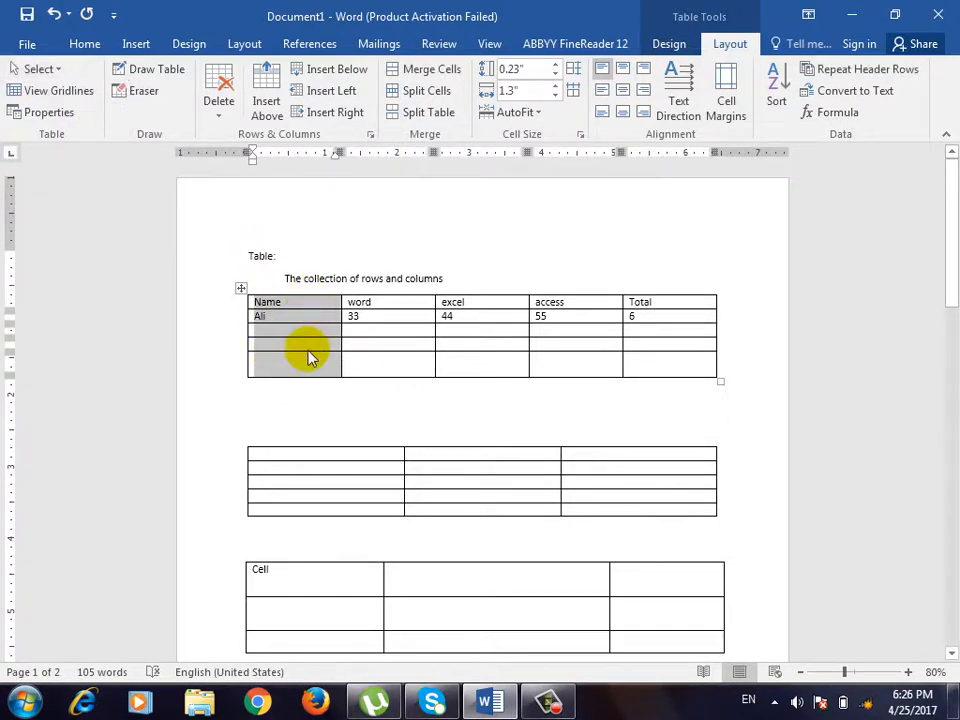
{"action": "left_click", "coordinate": [88, 45]}
{"action": "left_click", "coordinate": [486, 105]}
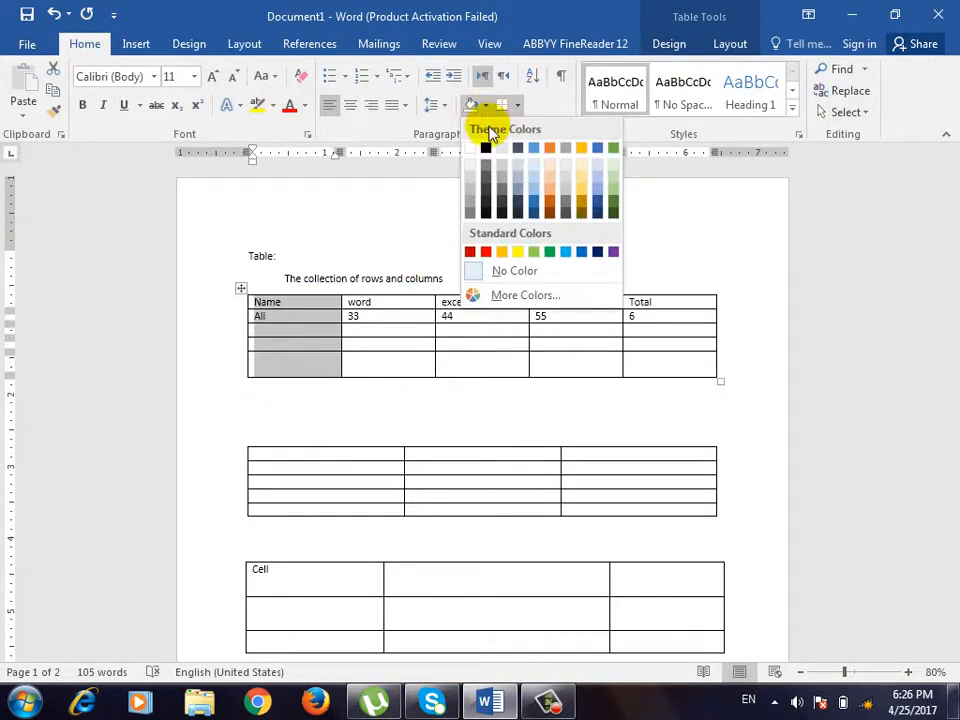
{"action": "left_click", "coordinate": [536, 193]}
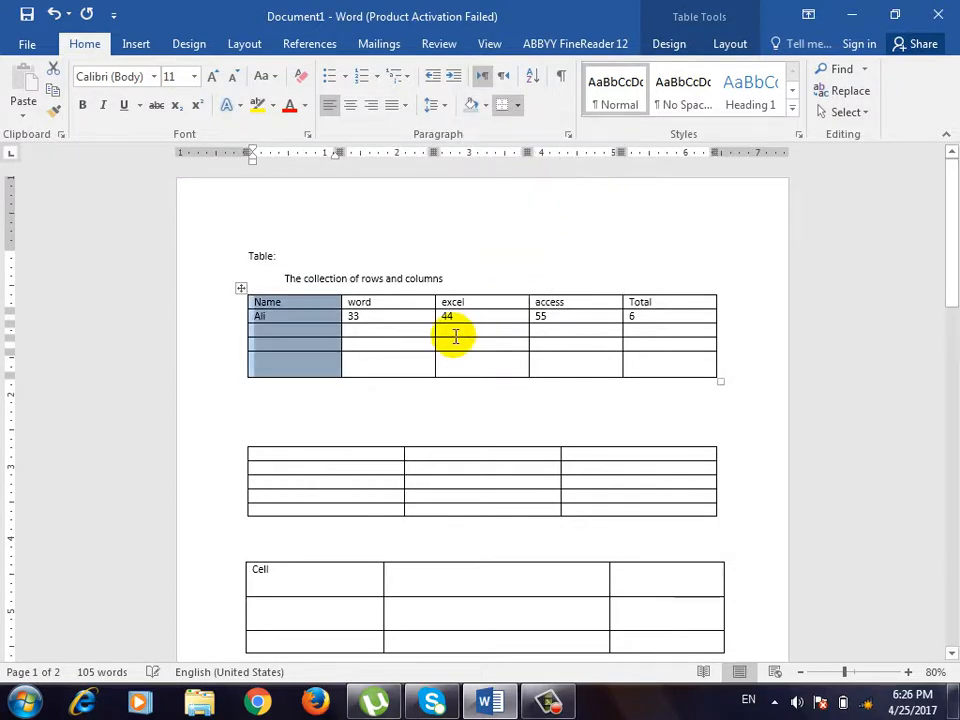
Select the first table's header row, shade it light blue, and make its text bold, size 12 and centered.
{"action": "left_click", "coordinate": [390, 302]}
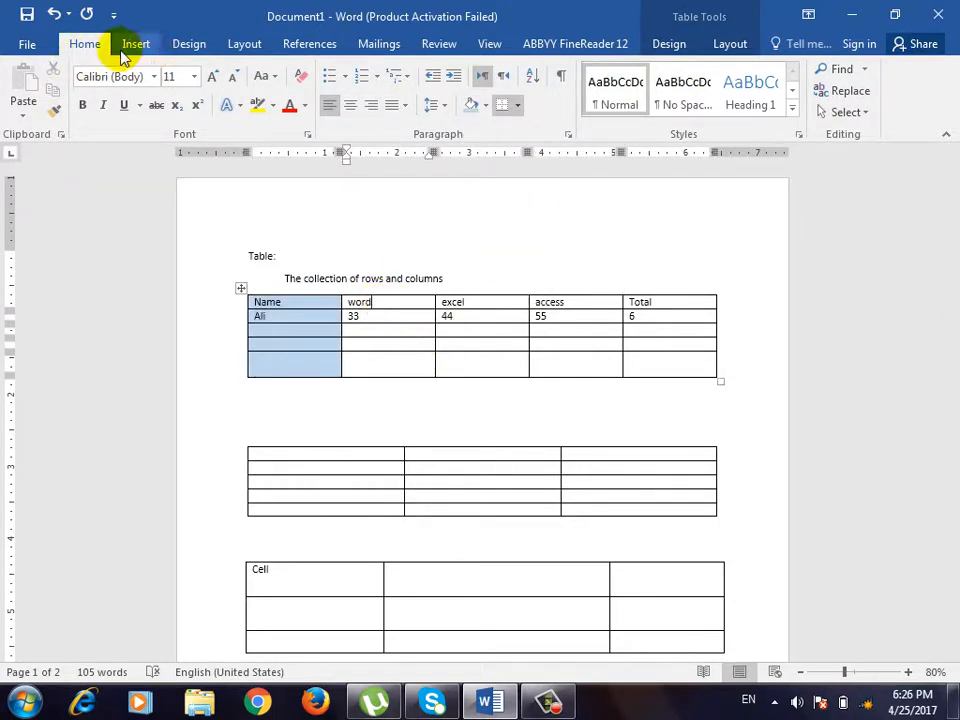
{"action": "left_click", "coordinate": [729, 45]}
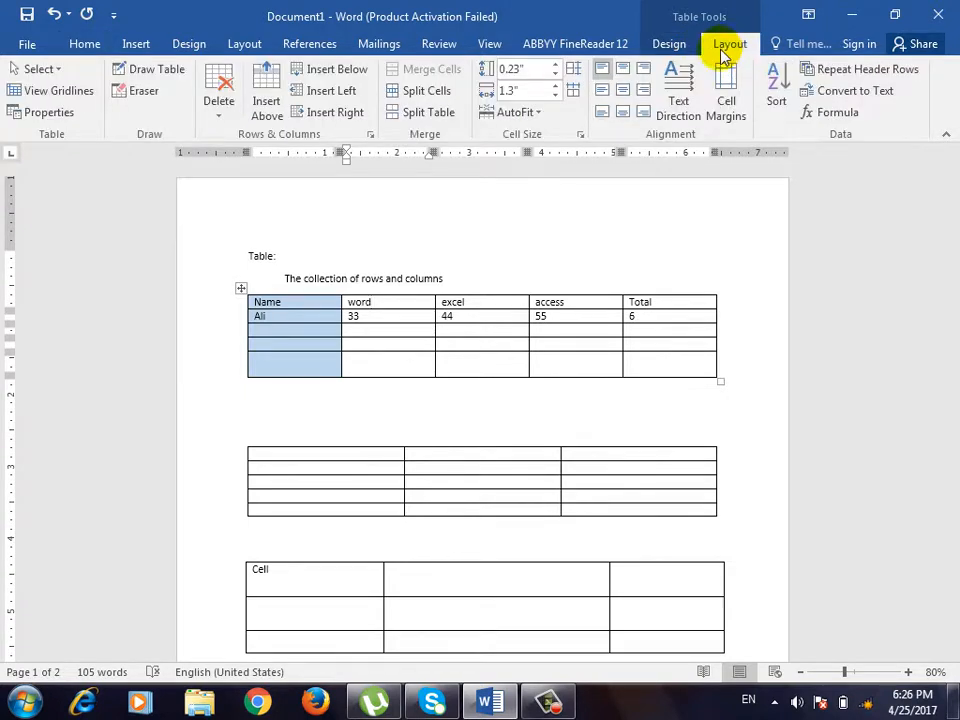
{"action": "left_click", "coordinate": [42, 69]}
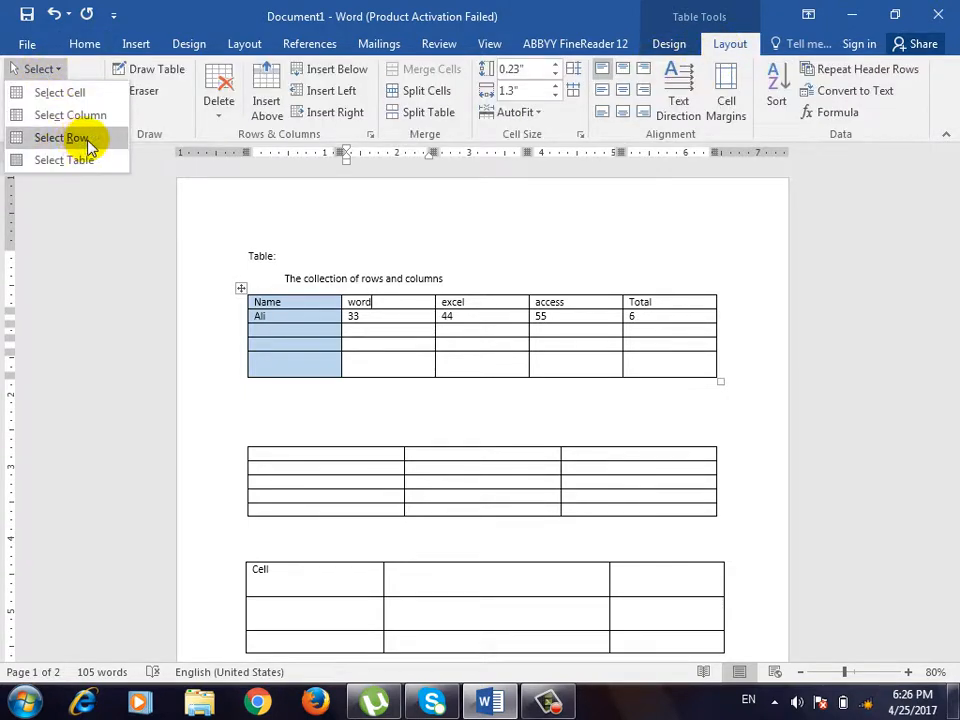
{"action": "left_click", "coordinate": [62, 138]}
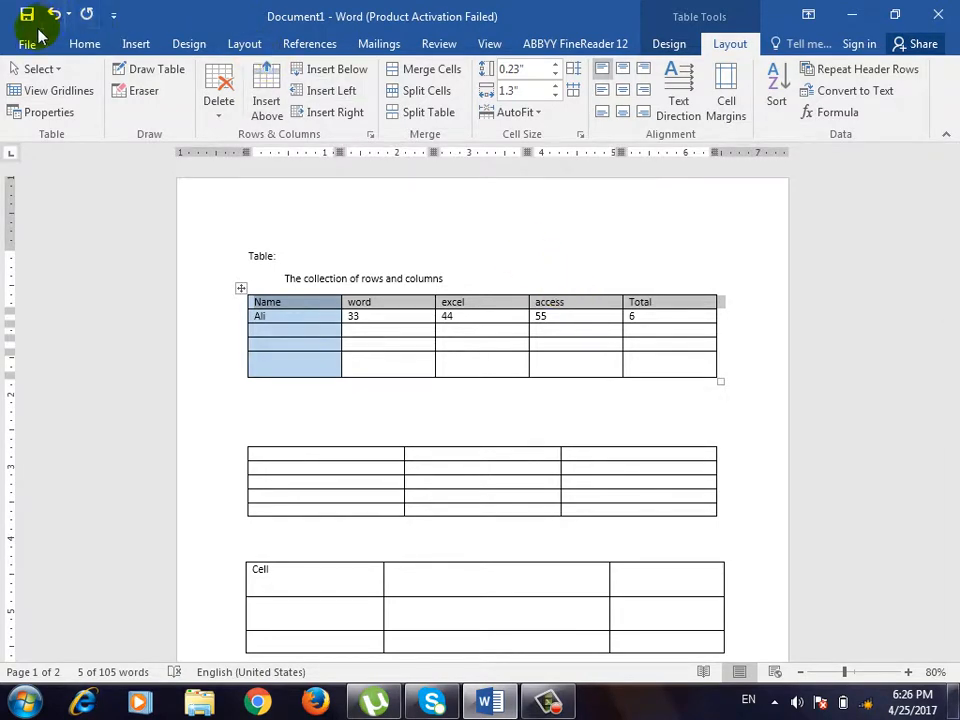
{"action": "left_click", "coordinate": [85, 45]}
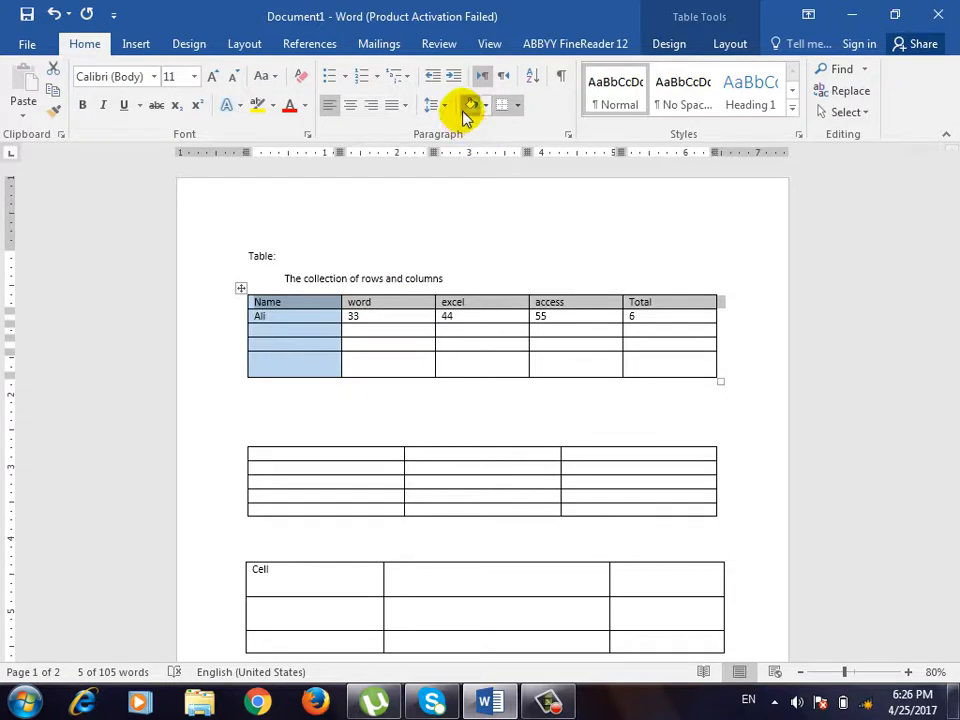
{"action": "left_click", "coordinate": [81, 105]}
{"action": "left_click", "coordinate": [193, 77]}
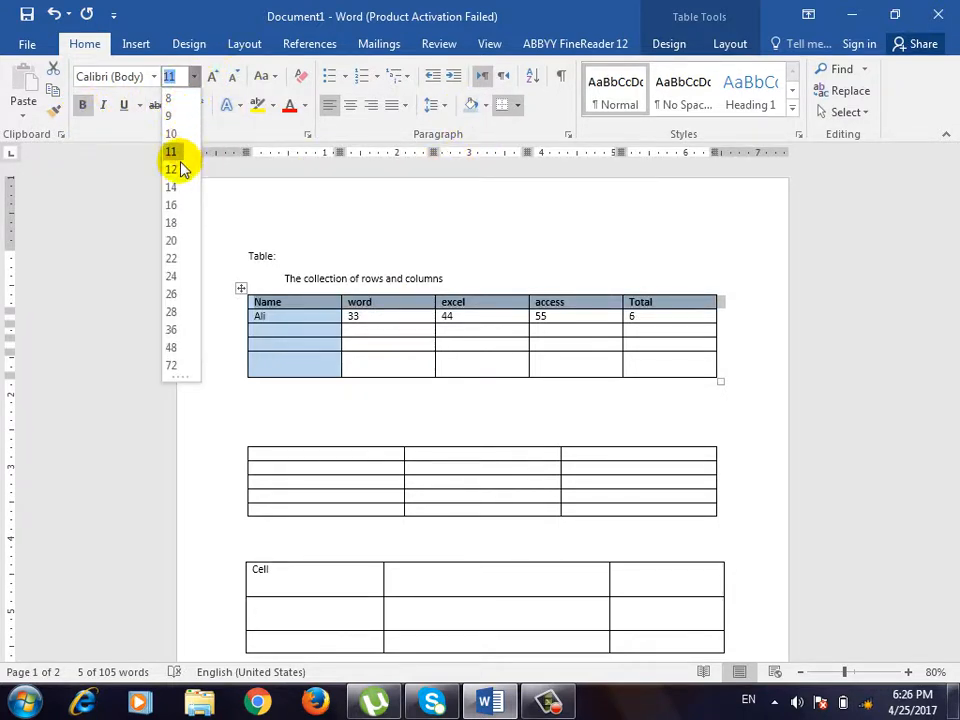
{"action": "left_click", "coordinate": [174, 171]}
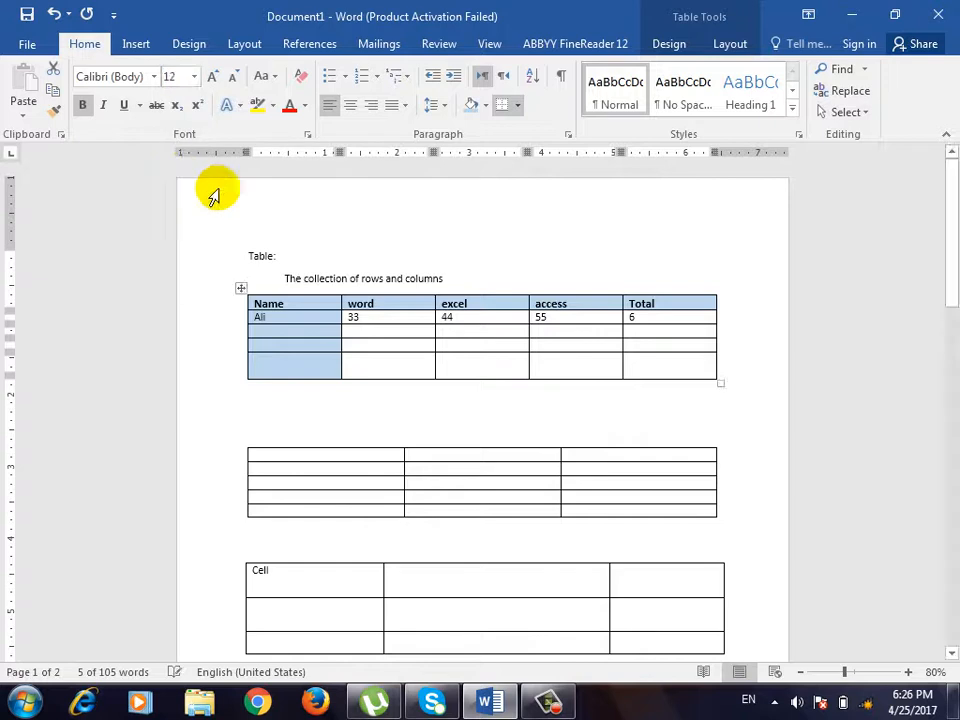
{"action": "left_click", "coordinate": [350, 105]}
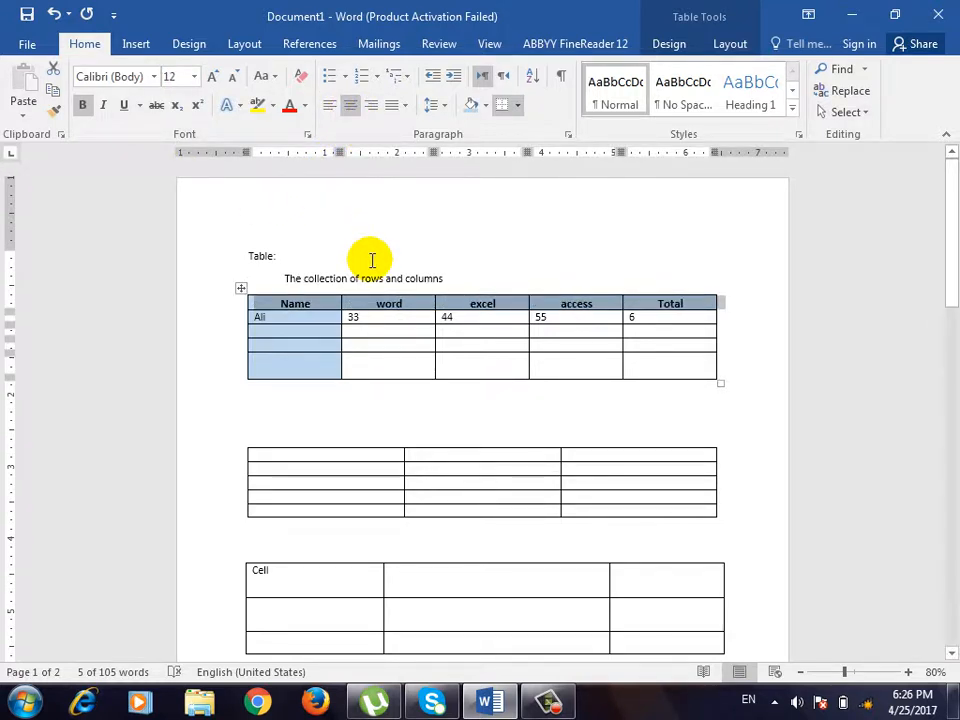
Select the whole first table with Select Table, starting from the cell containing 33, and clear the selection.
{"action": "left_click", "coordinate": [390, 319]}
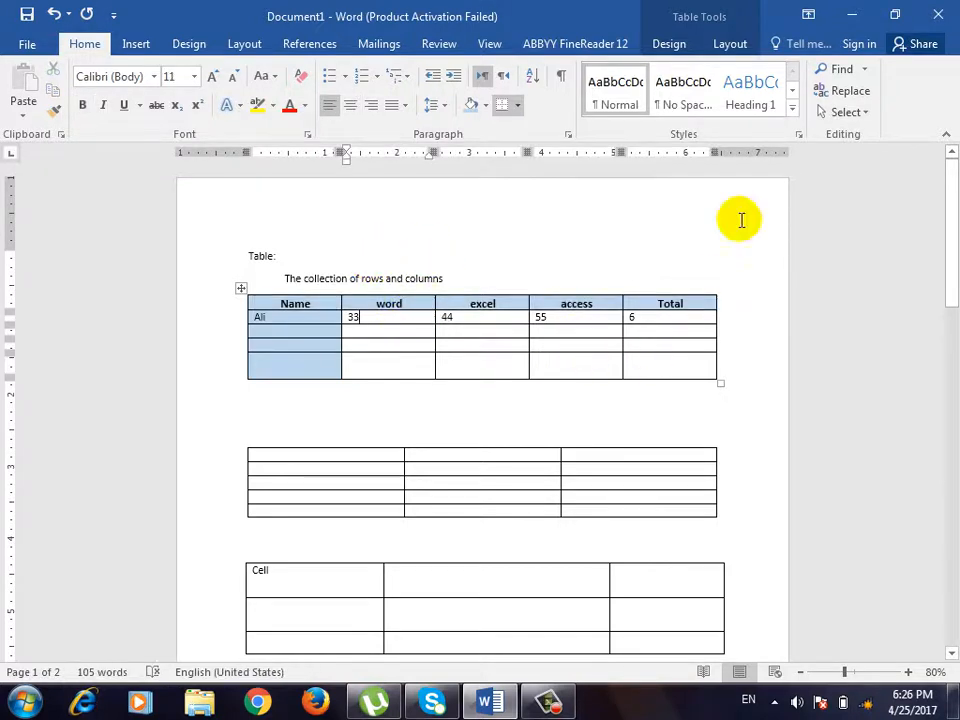
{"action": "left_click", "coordinate": [733, 48]}
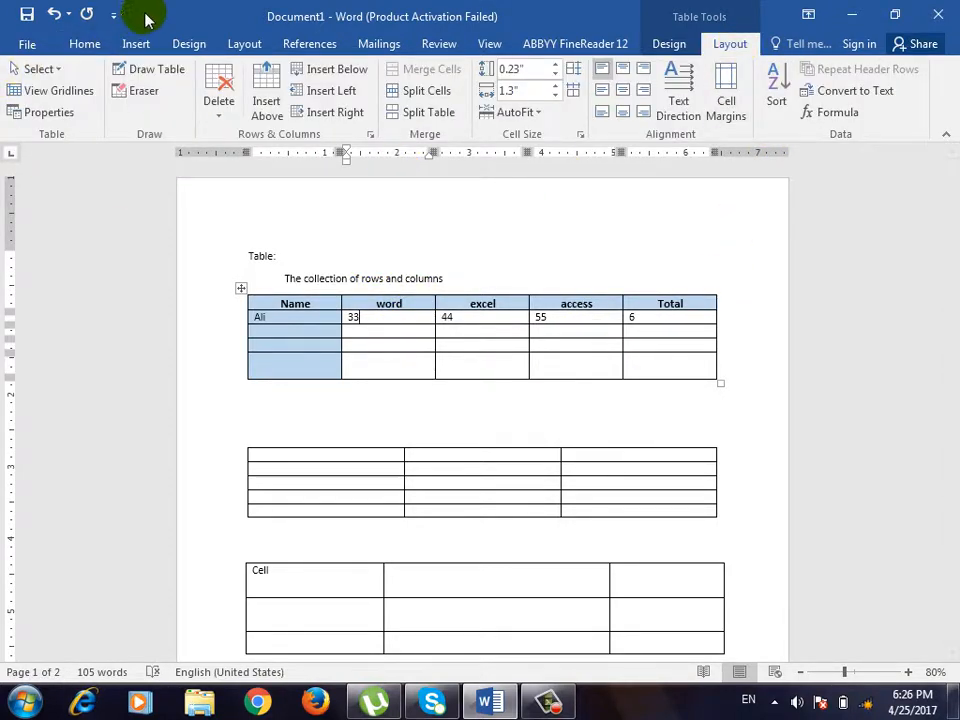
{"action": "left_click", "coordinate": [60, 68]}
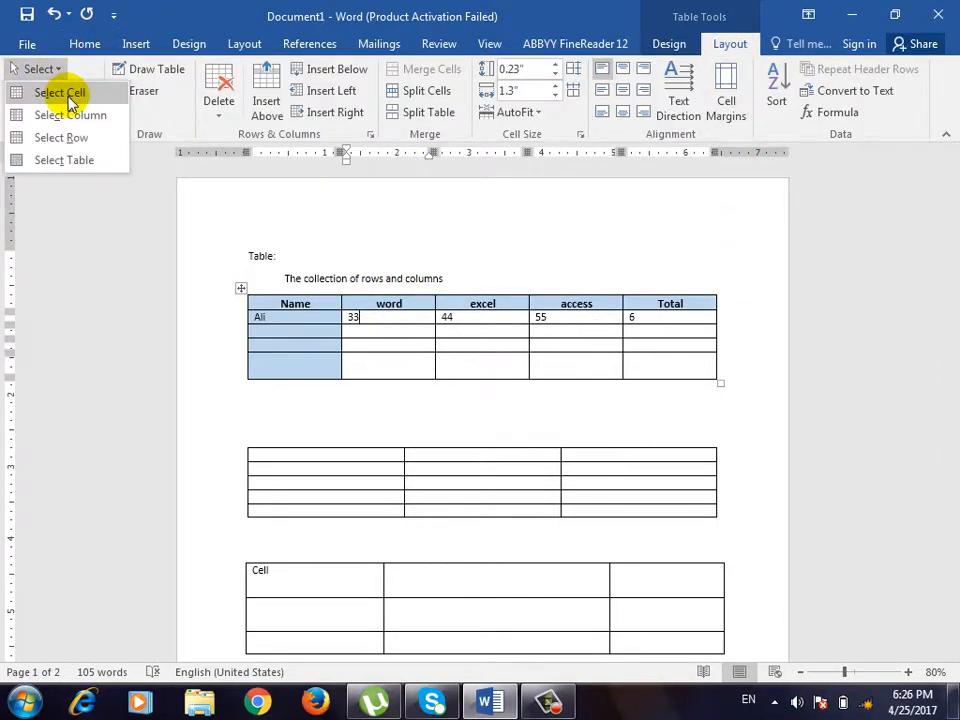
{"action": "left_click", "coordinate": [105, 165]}
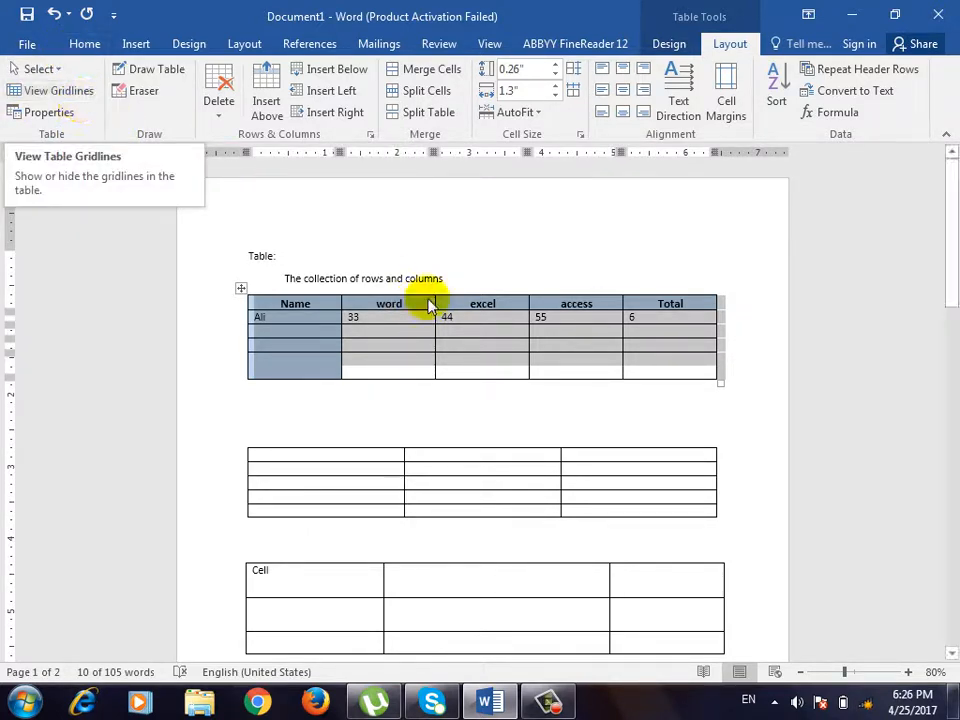
{"action": "left_click", "coordinate": [317, 335]}
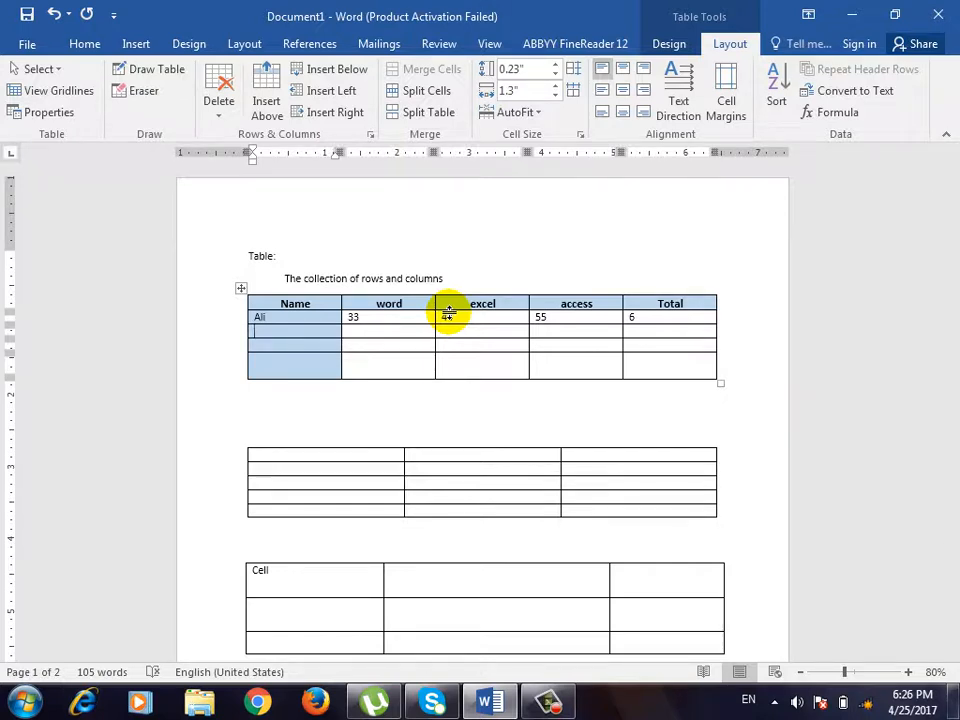
Preview how the document's tables look in print and return to editing.
{"action": "left_click", "coordinate": [40, 48]}
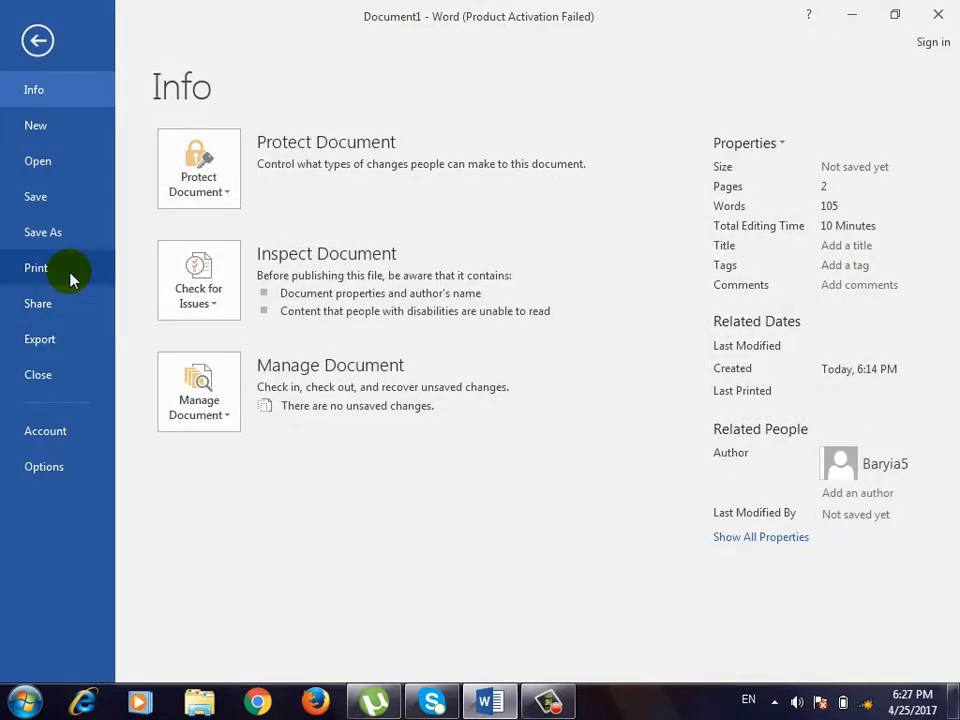
{"action": "left_click", "coordinate": [71, 274]}
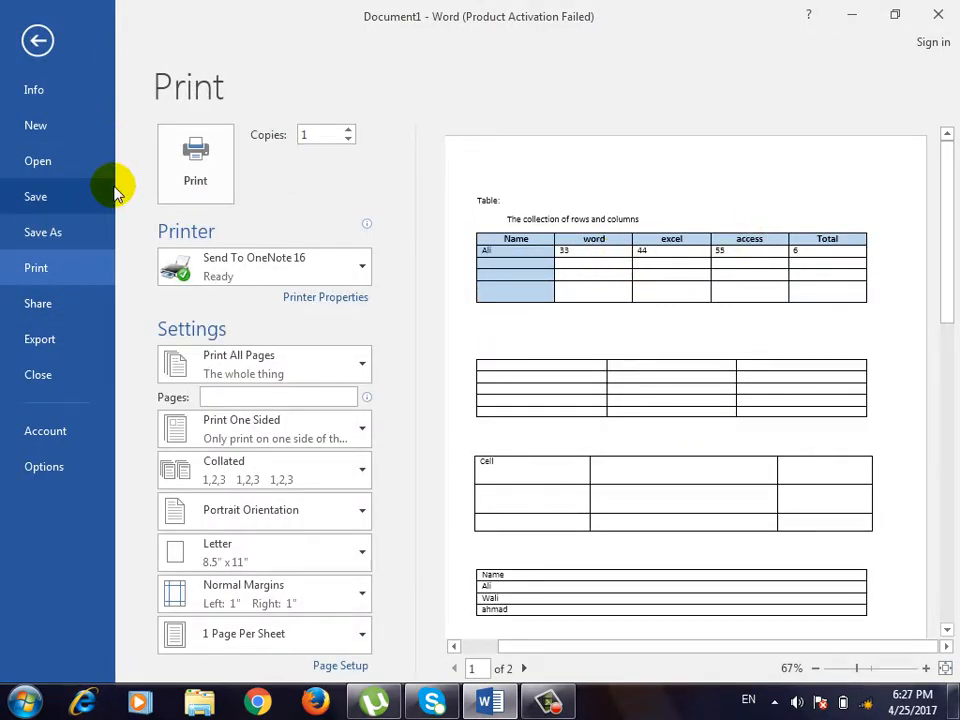
{"action": "left_click", "coordinate": [24, 40]}
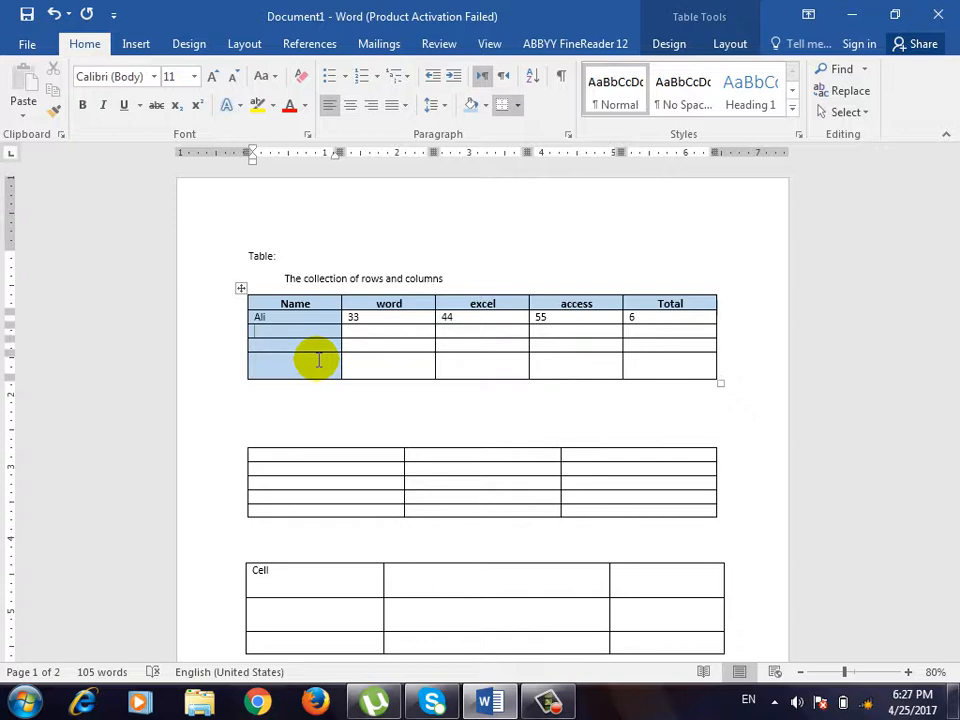
Select the entire first table again and place the cursor in the last cell of its Total column.
{"action": "left_click", "coordinate": [724, 50]}
{"action": "left_click", "coordinate": [40, 68]}
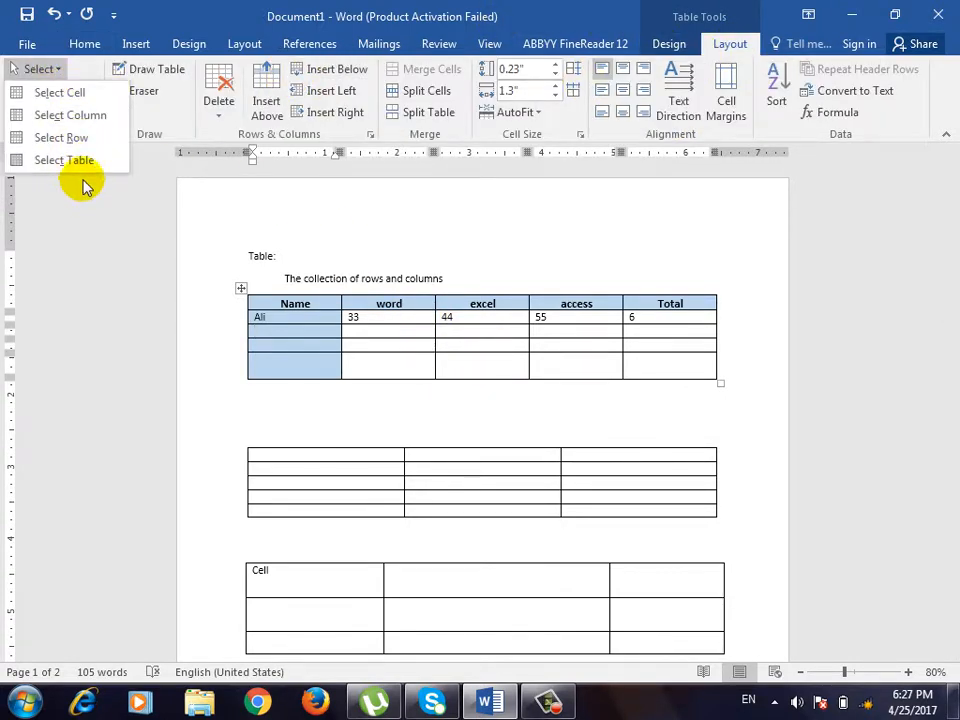
{"action": "left_click", "coordinate": [90, 159]}
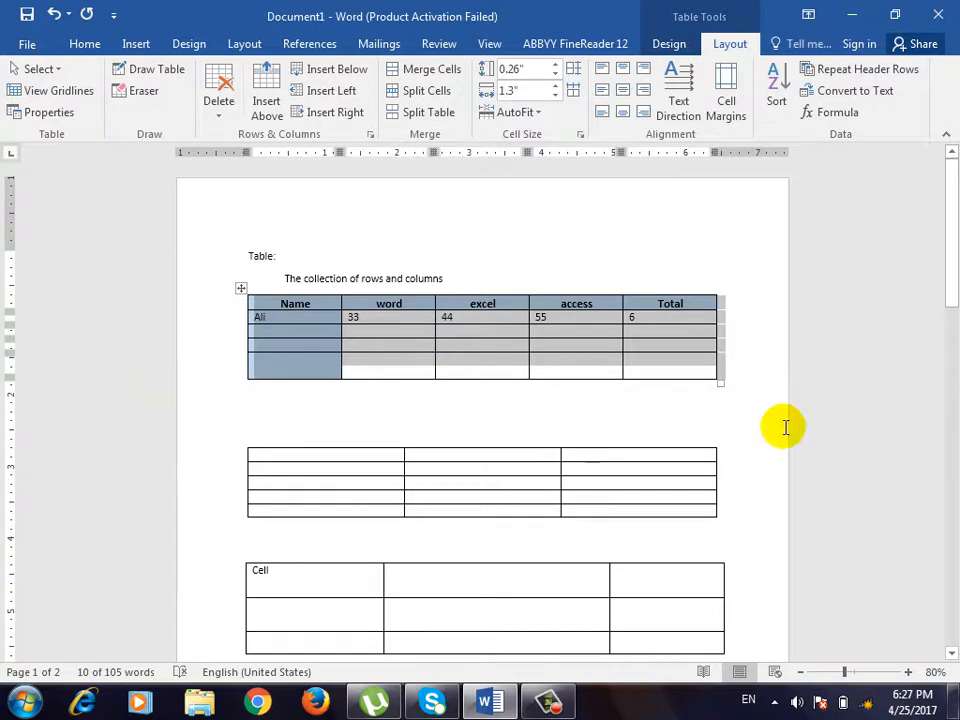
{"action": "left_click", "coordinate": [666, 369]}
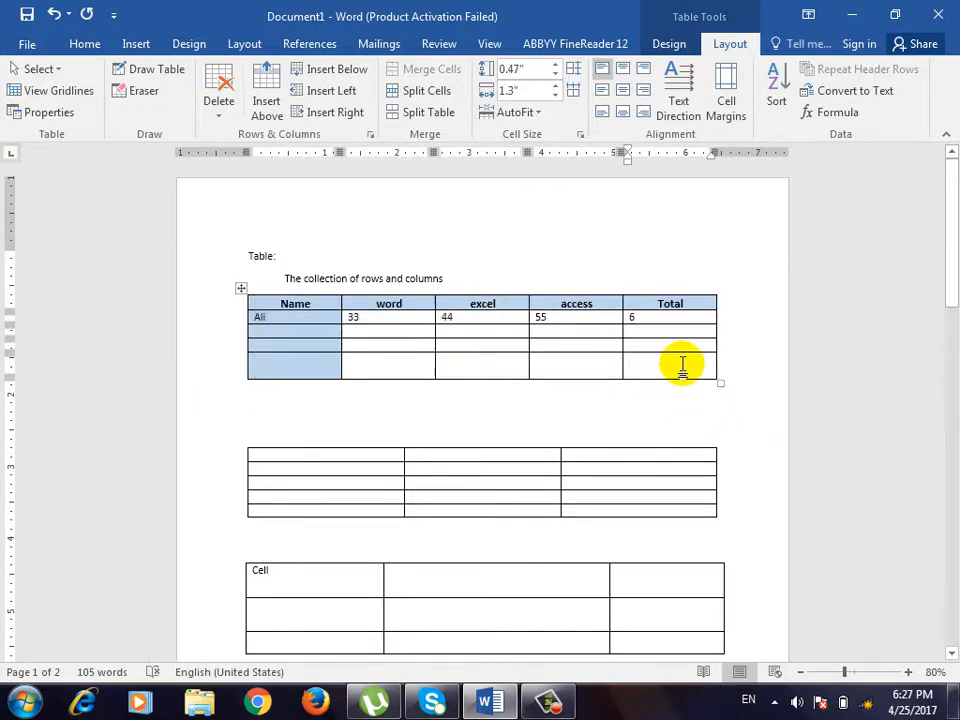
Select the entire first table from its last cell to the Name header and apply No Border to it.
{"action": "left_click_drag", "start_coordinate": [681, 364], "coordinate": [272, 314]}
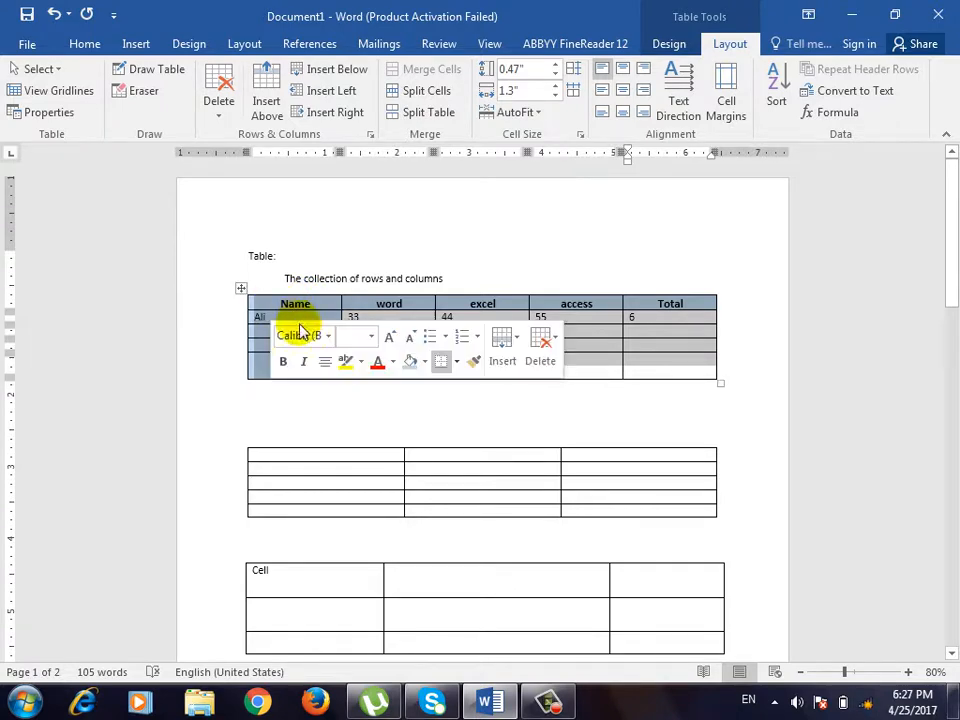
{"action": "left_click", "coordinate": [543, 286]}
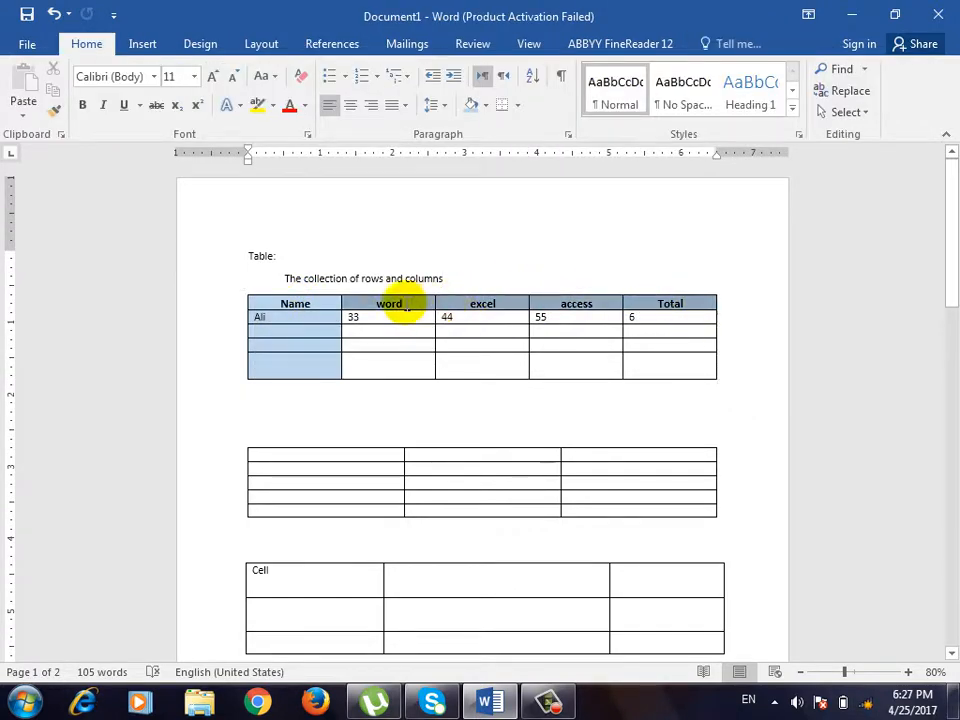
{"action": "left_click", "coordinate": [291, 367]}
{"action": "left_click_drag", "start_coordinate": [291, 361], "coordinate": [290, 310]}
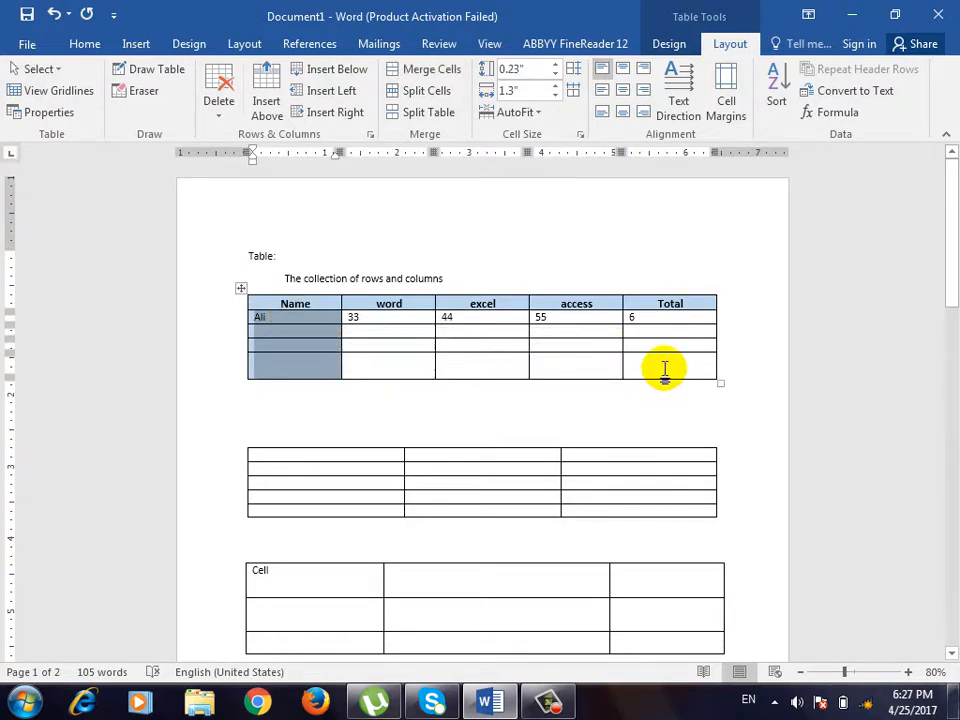
{"action": "left_click_drag", "start_coordinate": [664, 369], "coordinate": [254, 302]}
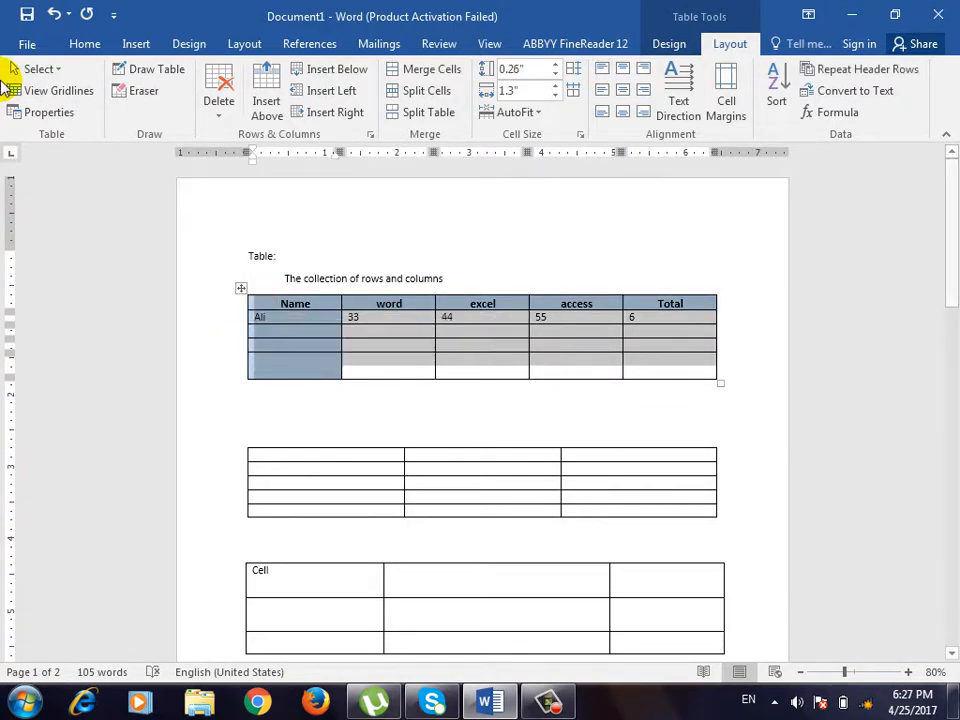
{"action": "left_click", "coordinate": [88, 45]}
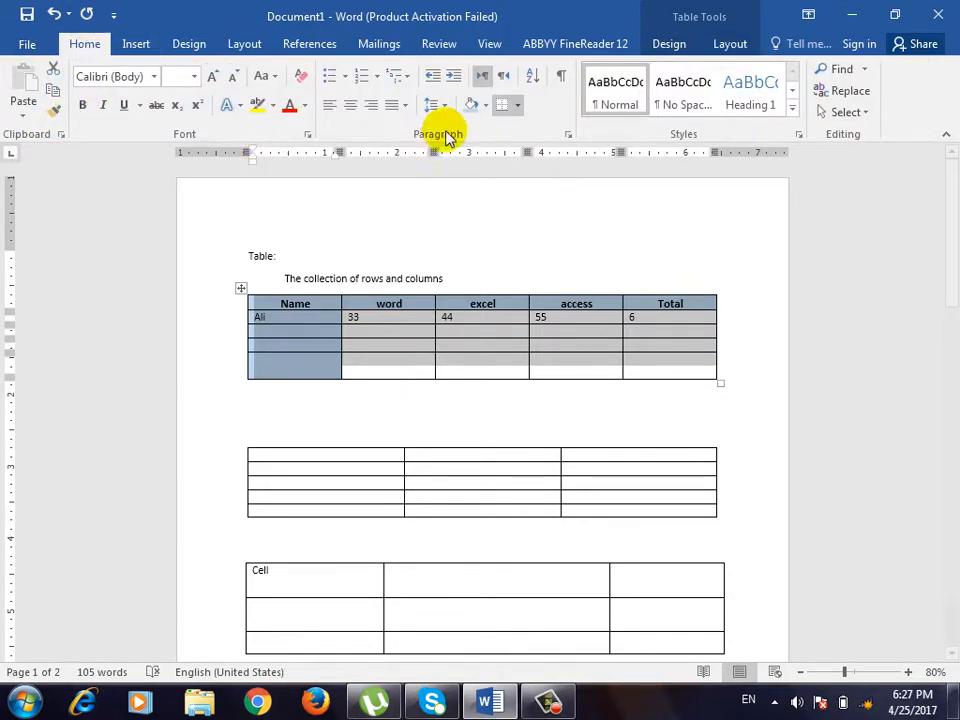
{"action": "left_click", "coordinate": [520, 106]}
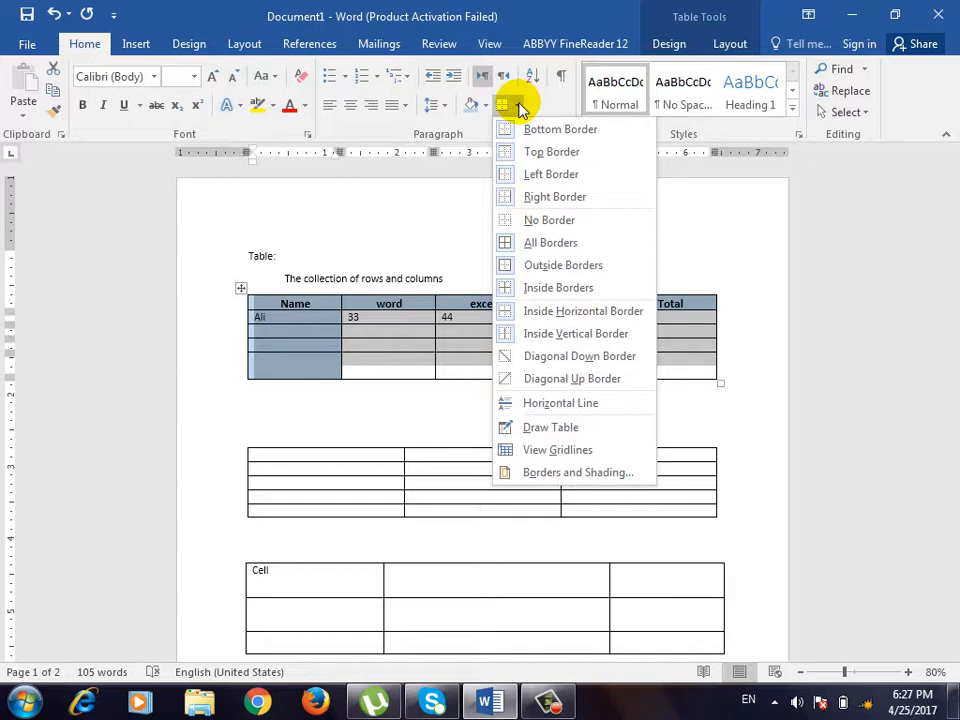
{"action": "left_click", "coordinate": [562, 228]}
Fill the first table's third row with 5566 under word, 666 under excel, 777 under access and 8 under Total.
{"action": "left_click", "coordinate": [386, 335]}
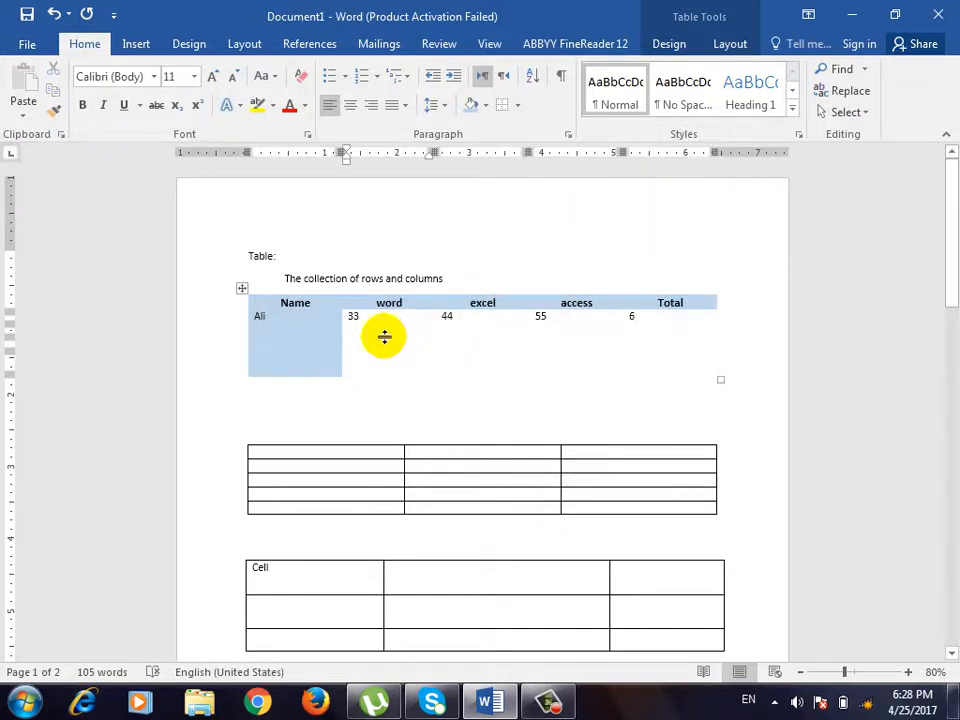
{"action": "type", "text": "5566"}
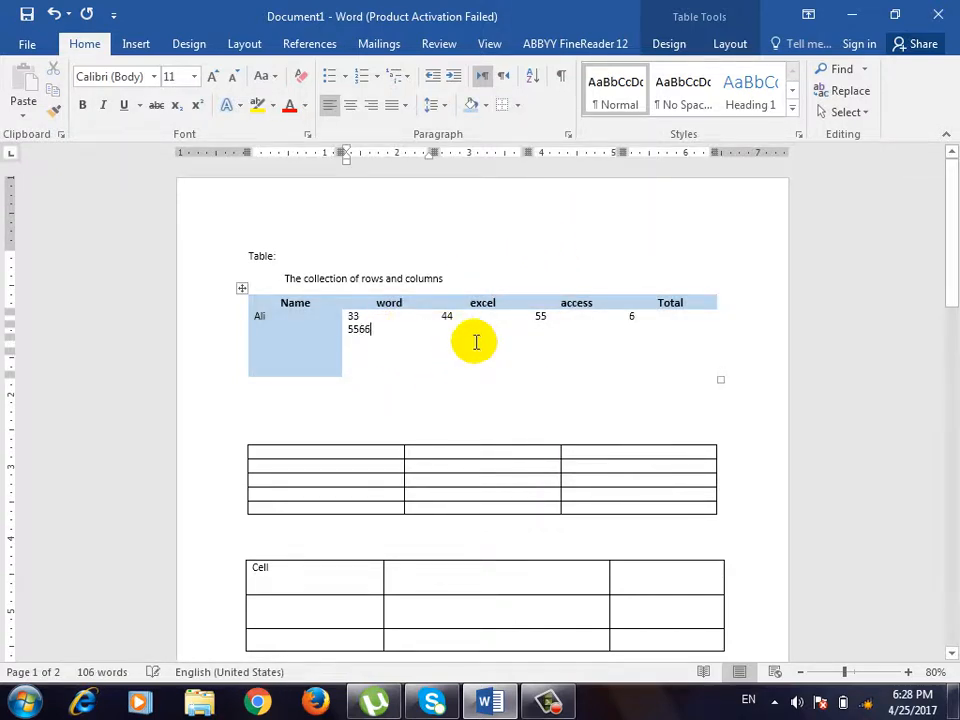
{"action": "left_click", "coordinate": [480, 332]}
{"action": "type", "text": "666"}
{"action": "left_click", "coordinate": [567, 336]}
{"action": "type", "text": "7"}
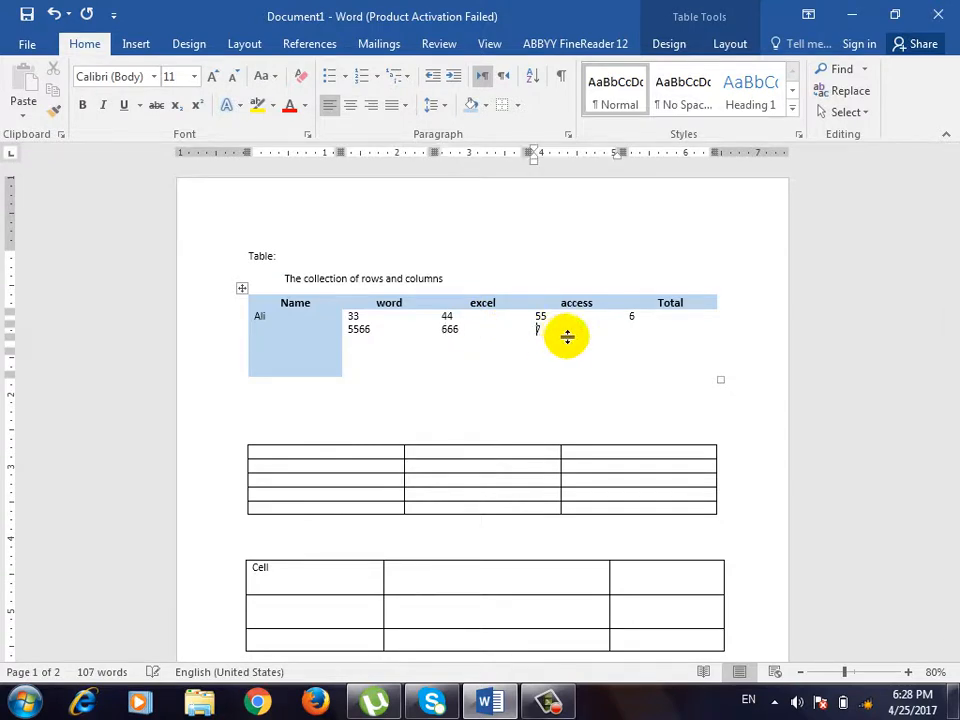
{"action": "type", "text": "77"}
{"action": "left_click", "coordinate": [642, 334]}
{"action": "type", "text": "8"}
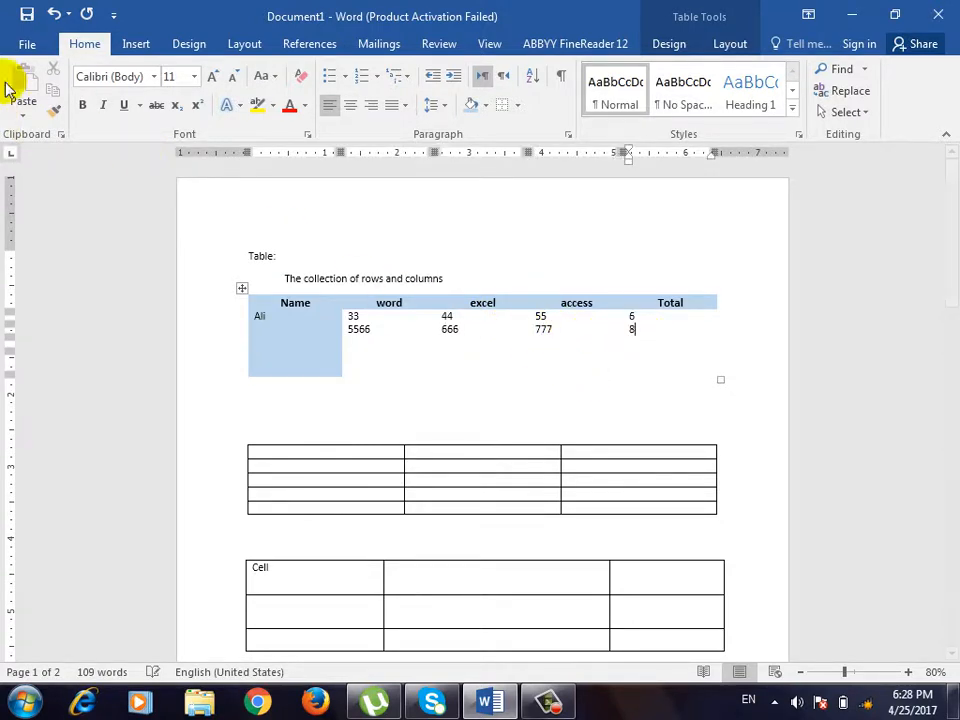
Preview how the borderless, shaded first table looks in print and return to editing.
{"action": "left_click", "coordinate": [24, 43]}
{"action": "left_click", "coordinate": [74, 268]}
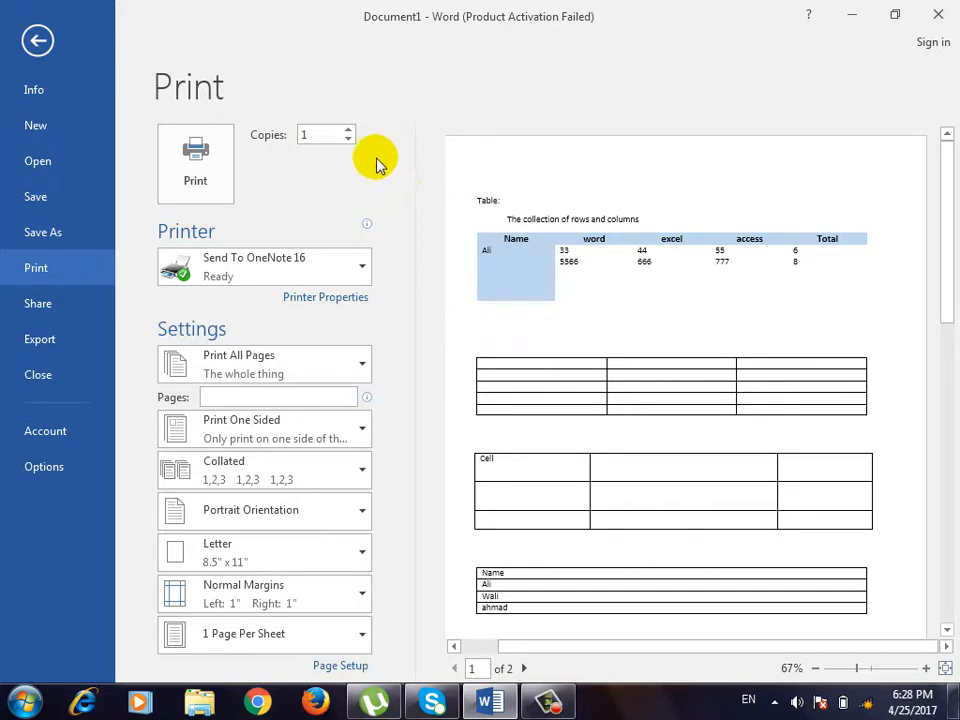
{"action": "left_click", "coordinate": [33, 34]}
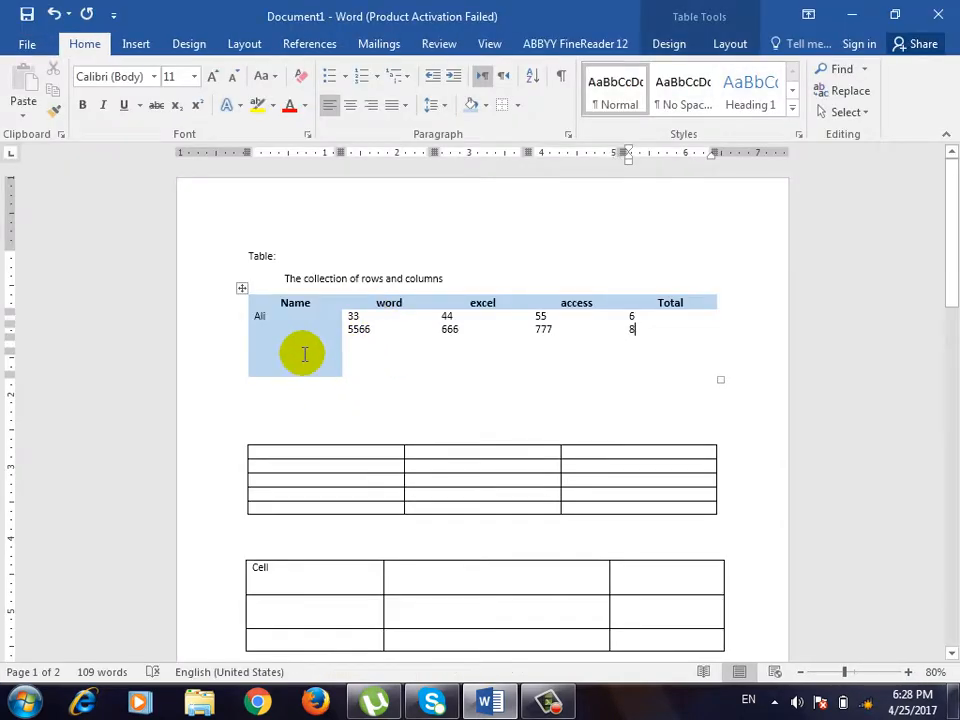
Select the entire first table and remove its shading by setting it to No Color.
{"action": "mouse_move", "coordinate": [304, 354]}
{"action": "left_mouse_down"}
{"action": "mouse_move", "coordinate": [354, 317]}
{"action": "mouse_move", "coordinate": [675, 294]}
{"action": "mouse_move", "coordinate": [714, 313]}
{"action": "mouse_move", "coordinate": [707, 300]}
{"action": "left_mouse_up"}
{"action": "left_click", "coordinate": [486, 104]}
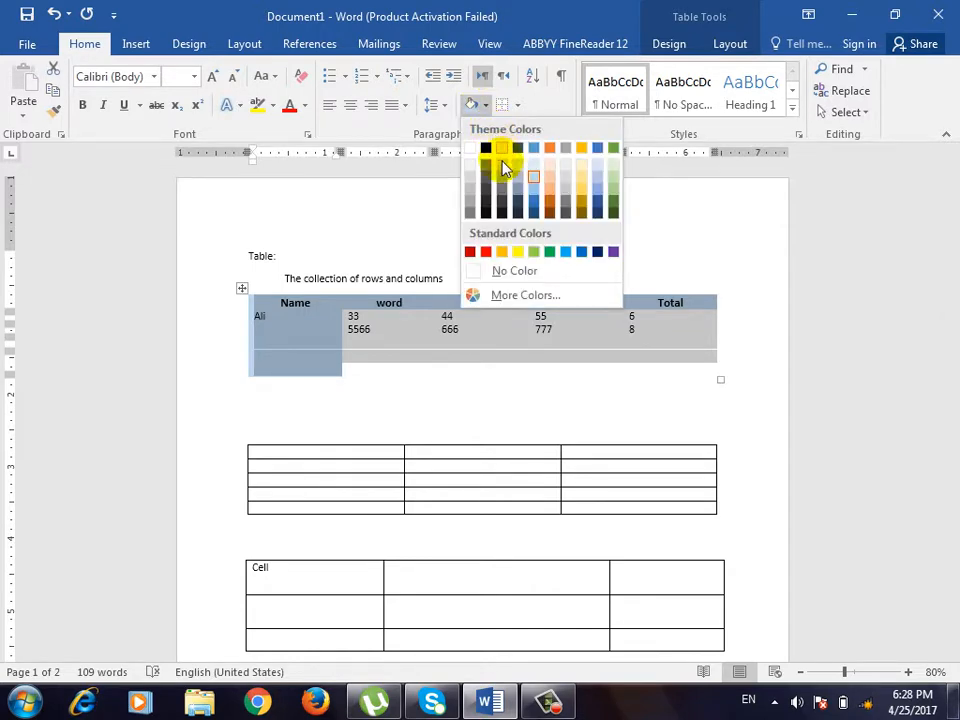
{"action": "left_click", "coordinate": [532, 272]}
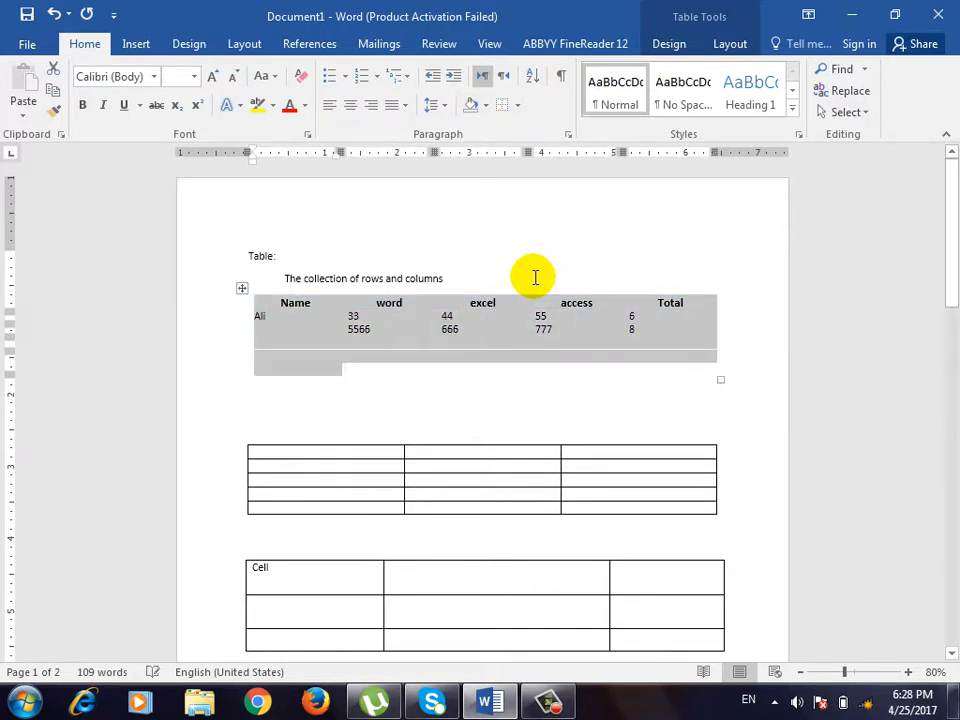
Preview the first table in print without borders or shading and return to editing.
{"action": "left_click", "coordinate": [271, 314]}
{"action": "left_click", "coordinate": [27, 44]}
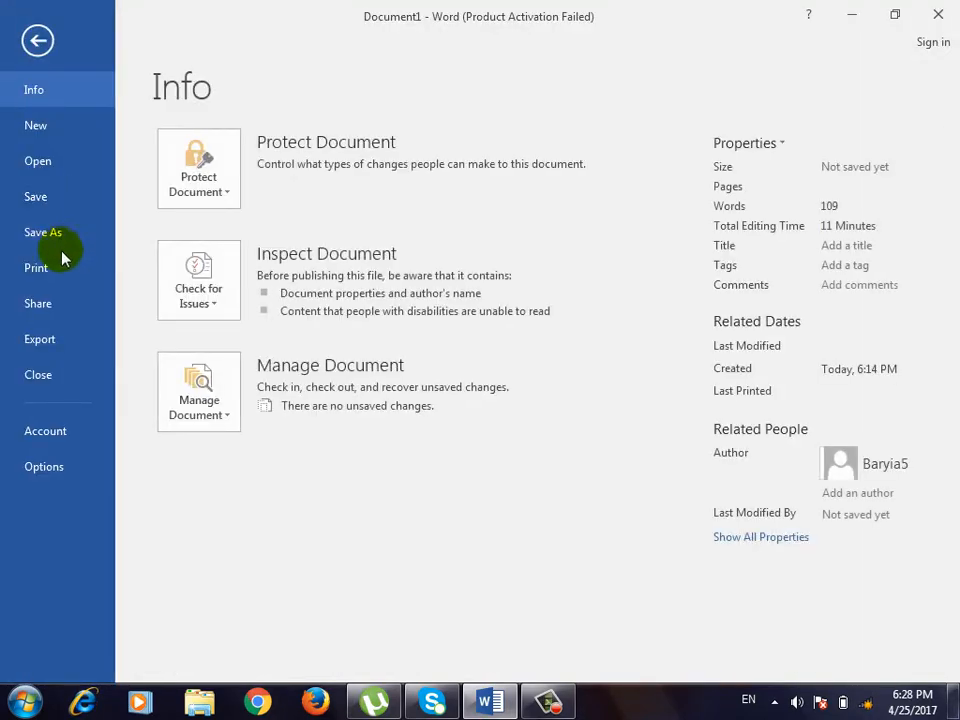
{"action": "left_click", "coordinate": [60, 270]}
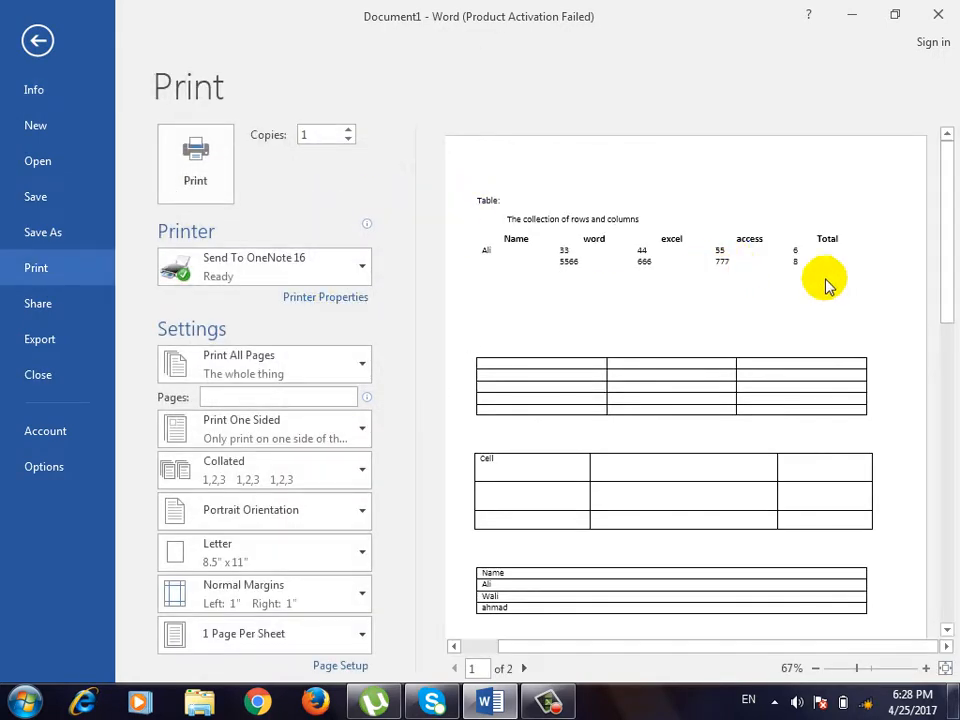
{"action": "left_click", "coordinate": [40, 42]}
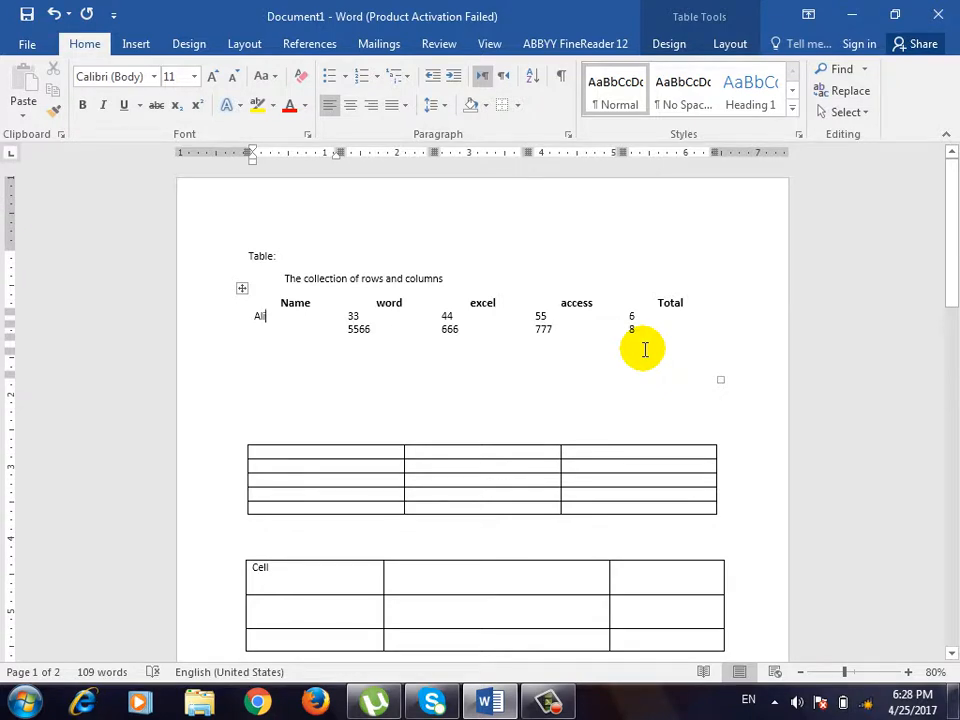
Show the table gridlines and enter a person's first name in the Name column of the first table's fourth row.
{"action": "left_click", "coordinate": [729, 44]}
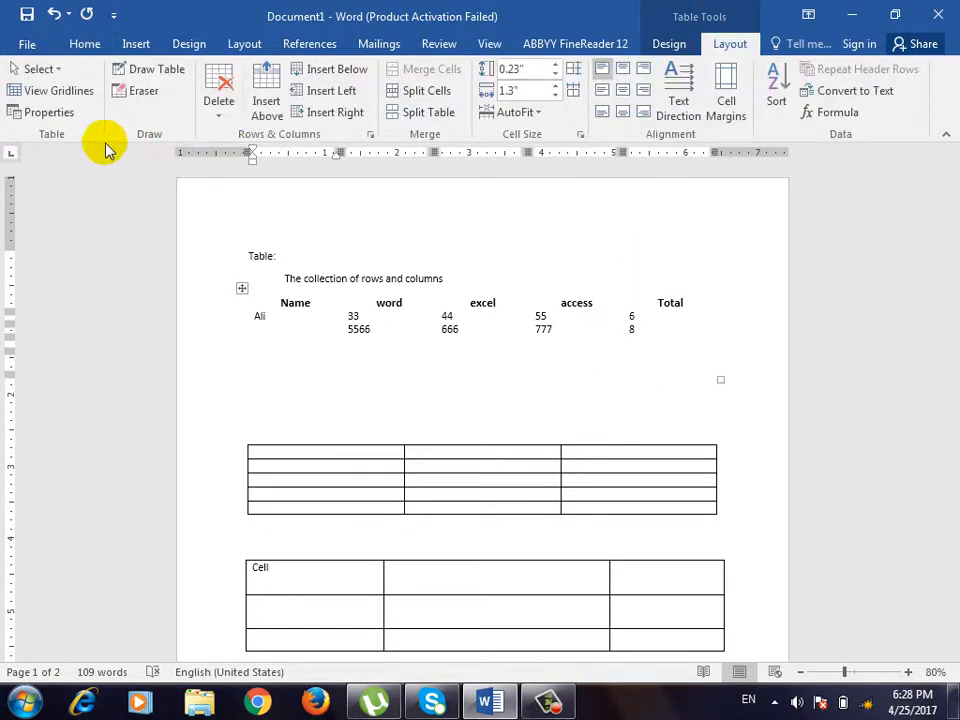
{"action": "left_click", "coordinate": [33, 94]}
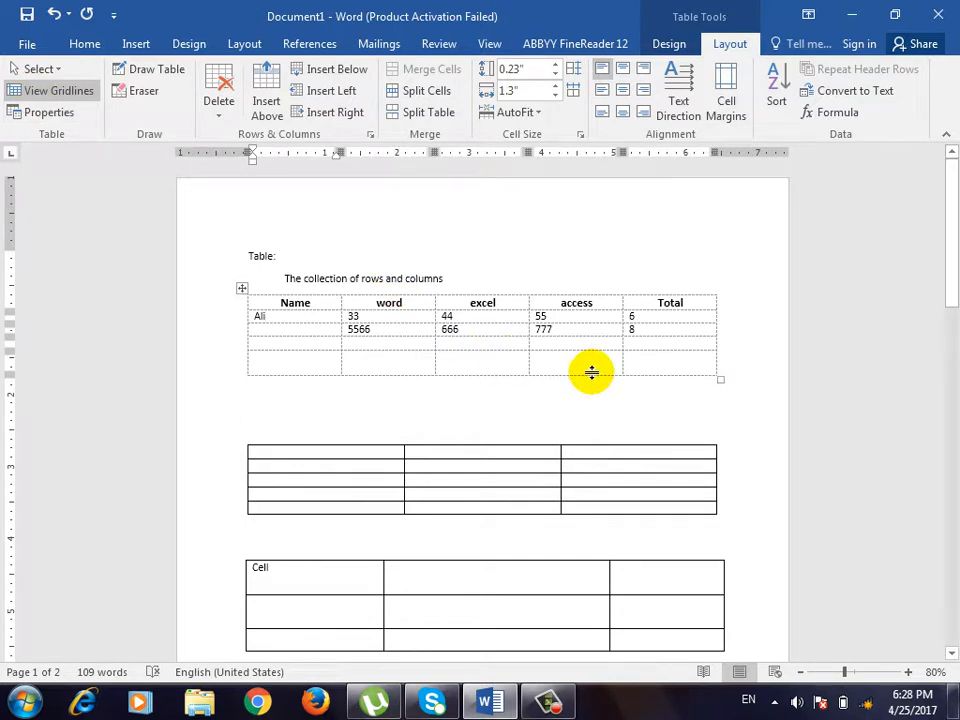
{"action": "left_click", "coordinate": [584, 353]}
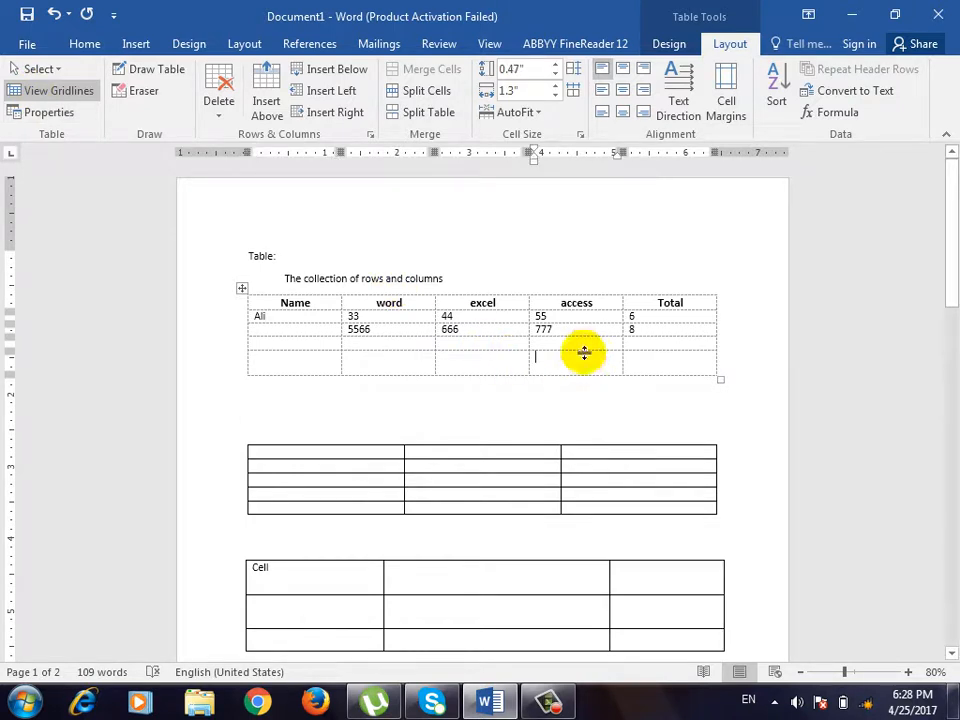
{"action": "left_click", "coordinate": [280, 358]}
{"action": "type", "text": "wali"}
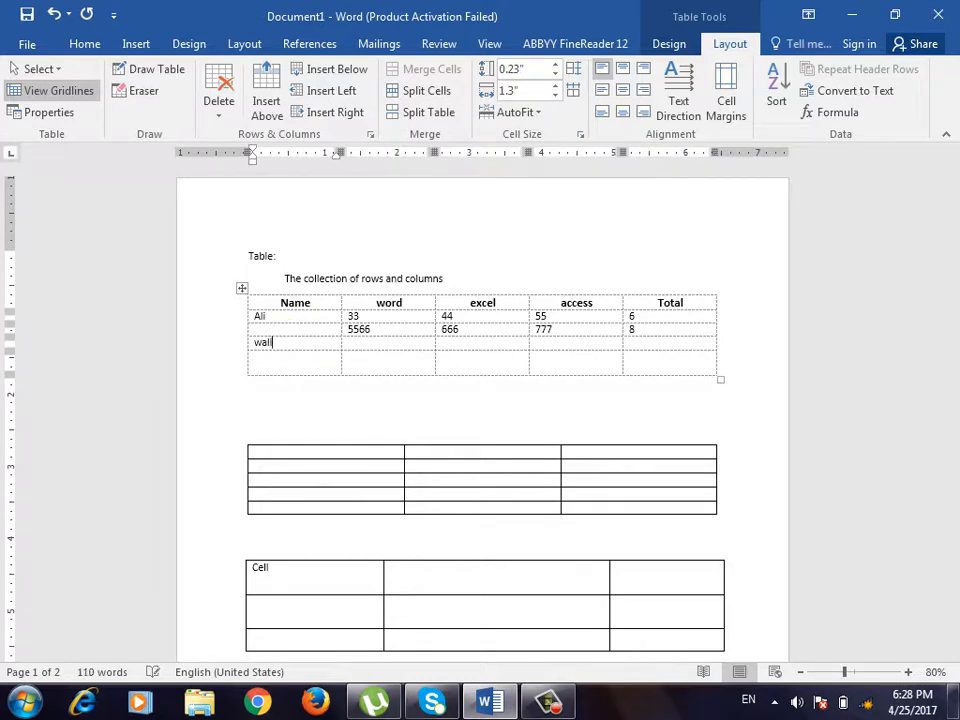
Check in the print preview whether the gridlines are printed and return to editing.
{"action": "left_click", "coordinate": [27, 44]}
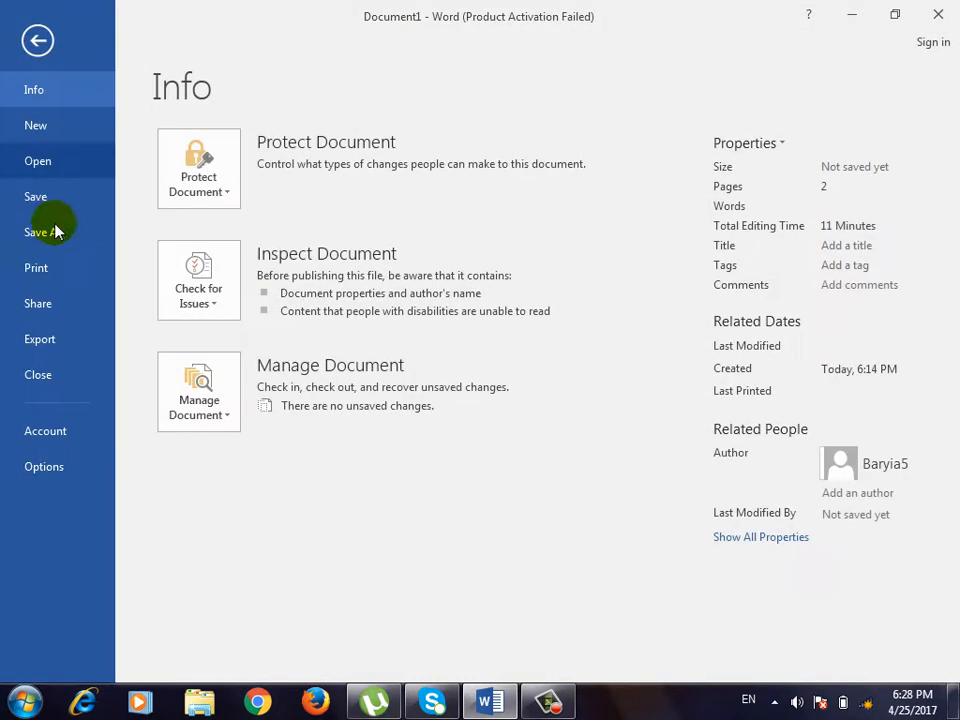
{"action": "left_click", "coordinate": [36, 268]}
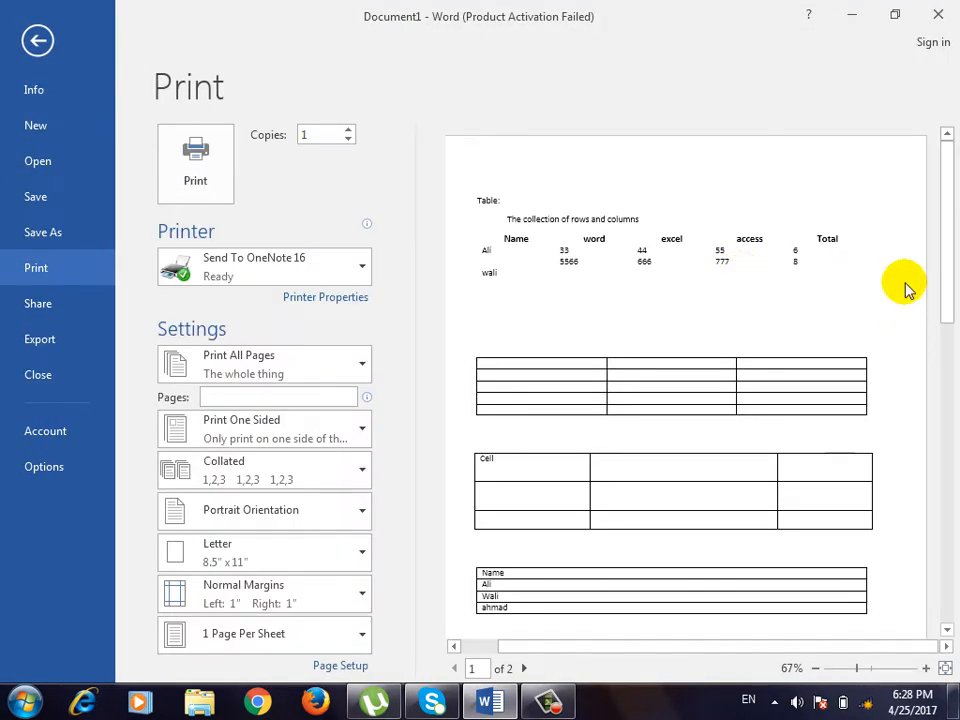
{"action": "left_click", "coordinate": [37, 40]}
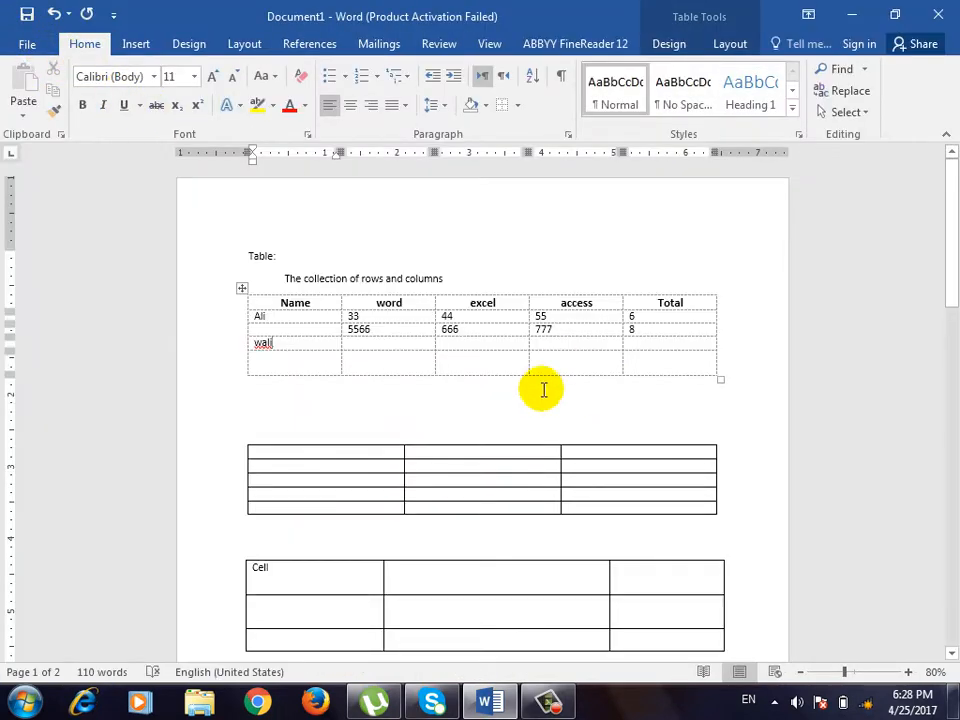
Select the entire first table and apply All Borders to it.
{"action": "left_click_drag", "start_coordinate": [697, 372], "coordinate": [285, 311]}
{"action": "left_click", "coordinate": [517, 105]}
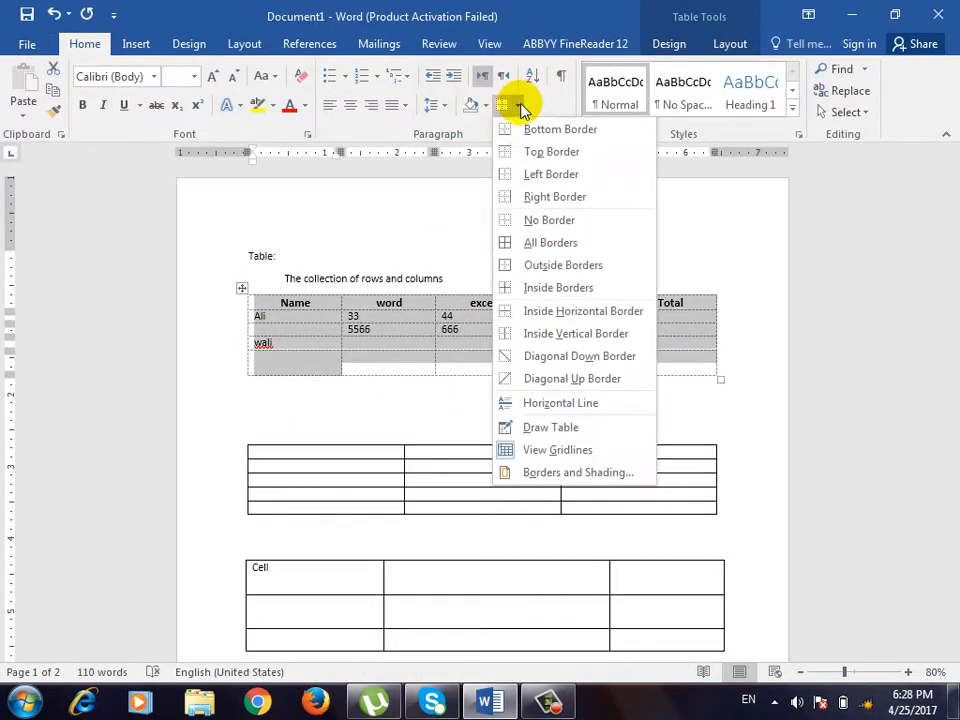
{"action": "left_click", "coordinate": [546, 242]}
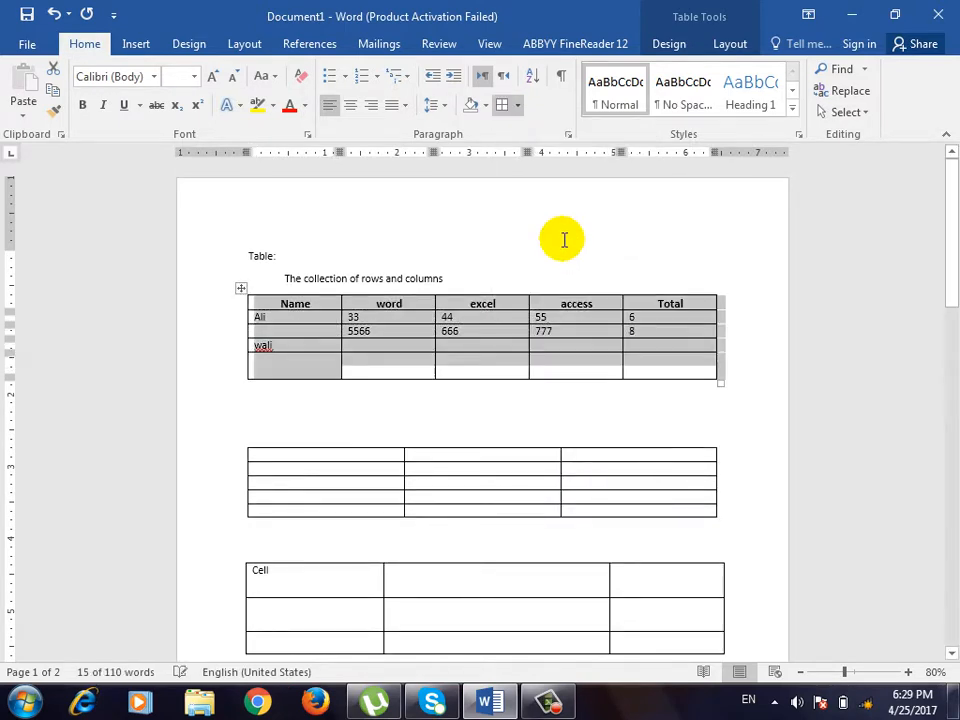
Preview the first table with its borders in print and return to editing.
{"action": "left_click", "coordinate": [27, 44]}
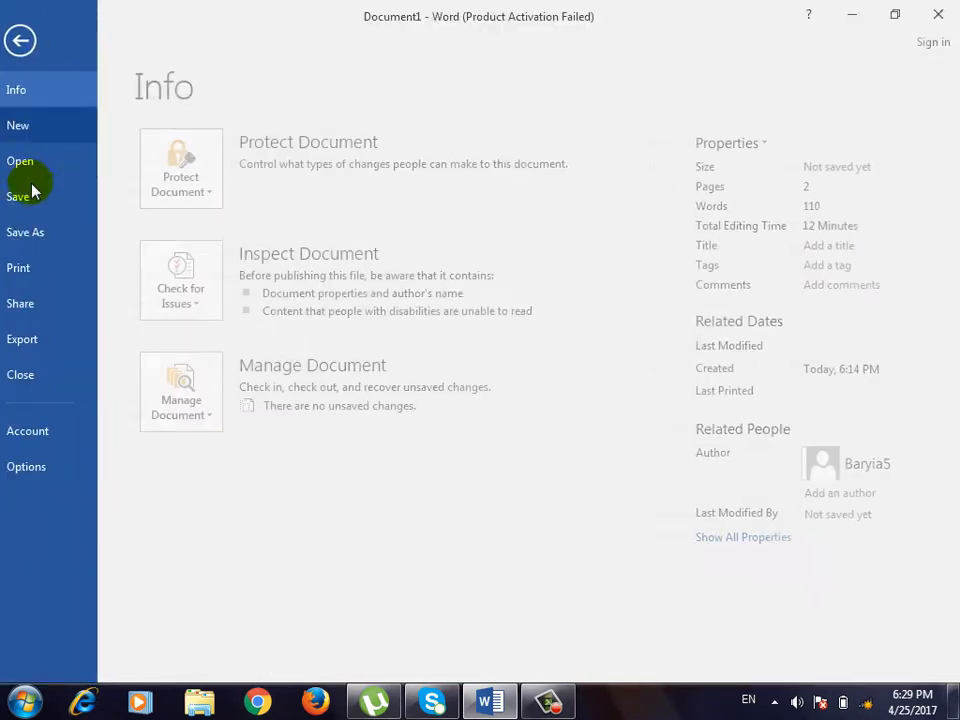
{"action": "left_click", "coordinate": [30, 266]}
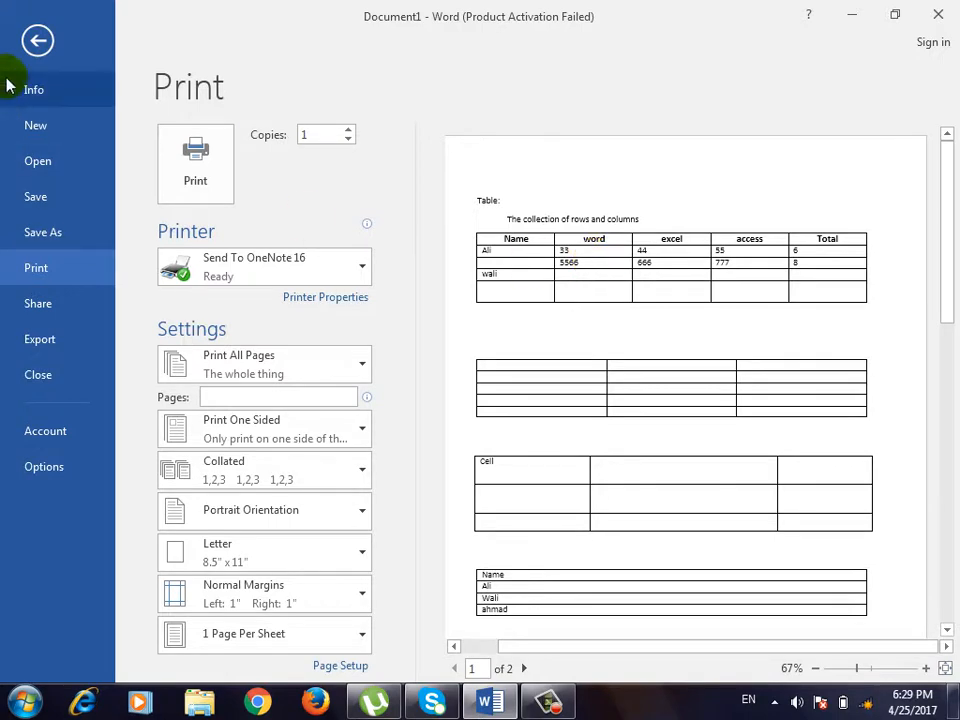
{"action": "left_click", "coordinate": [38, 40]}
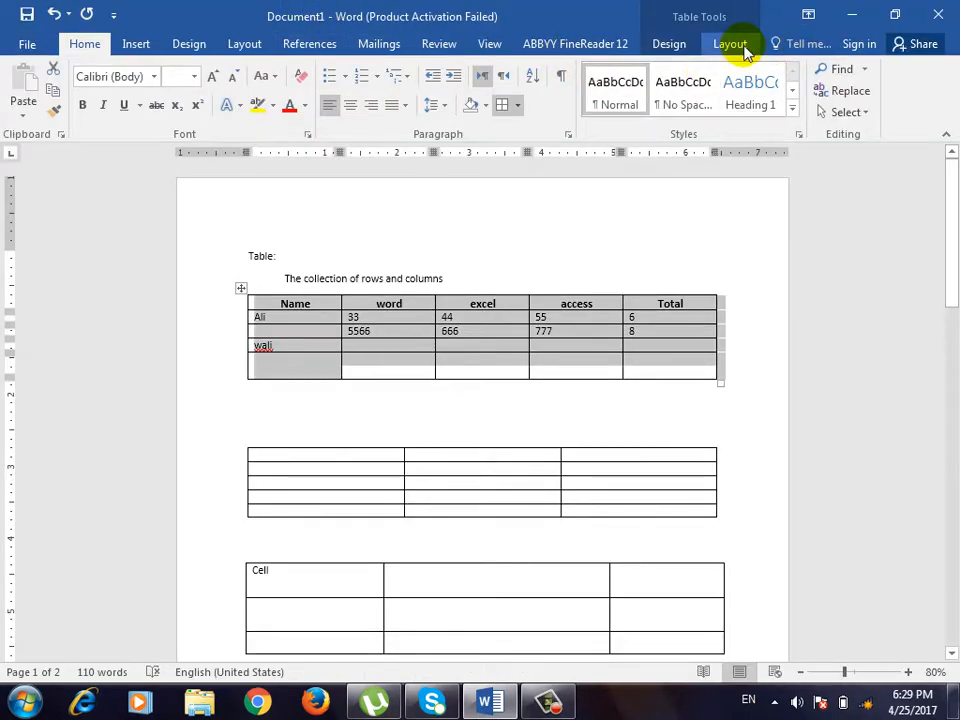
Turn off the display of table gridlines.
{"action": "left_click", "coordinate": [738, 45]}
{"action": "left_click", "coordinate": [40, 69]}
{"action": "left_click", "coordinate": [40, 69]}
{"action": "left_click", "coordinate": [114, 15]}
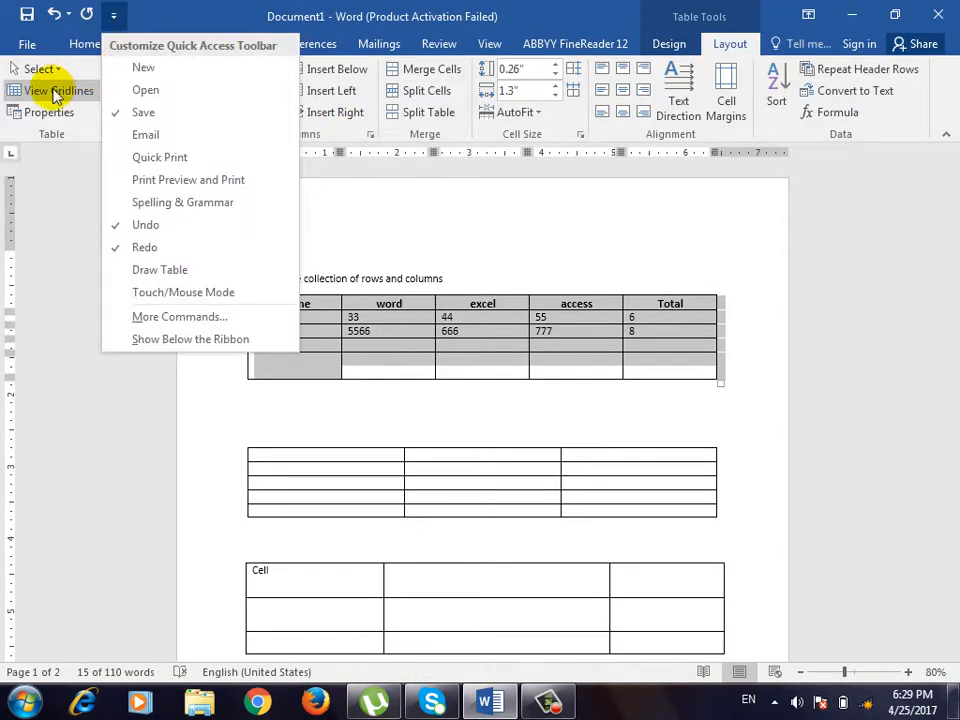
{"action": "left_click", "coordinate": [60, 91]}
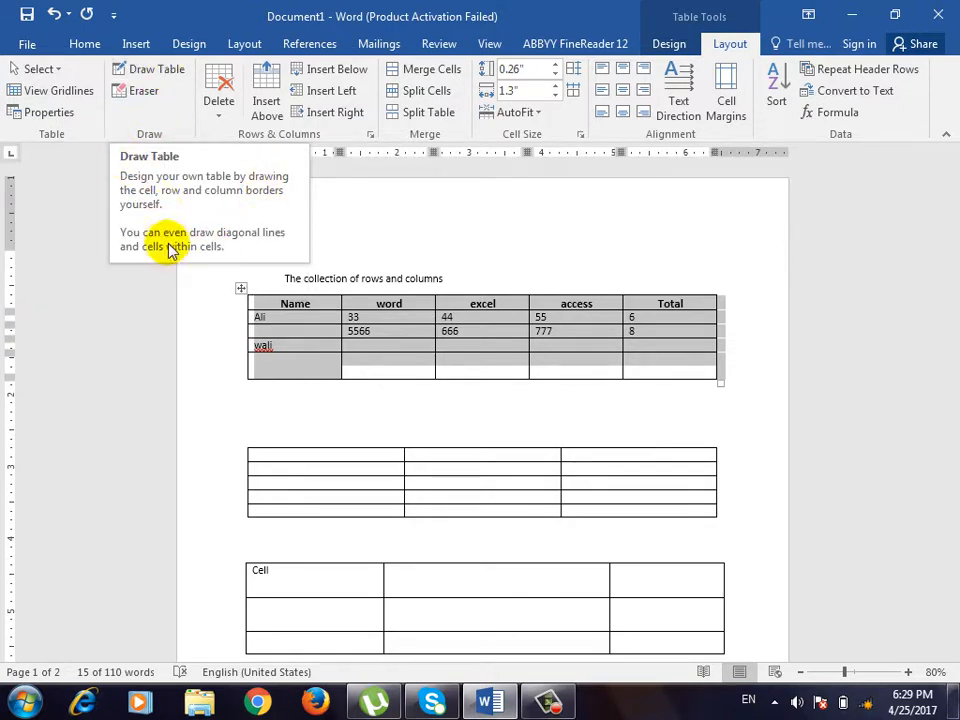
With Draw Table, divide the first table's bottom Name cell vertically and its bottom word and excel cells horizontally.
{"action": "left_click", "coordinate": [274, 364]}
{"action": "left_click", "coordinate": [150, 69]}
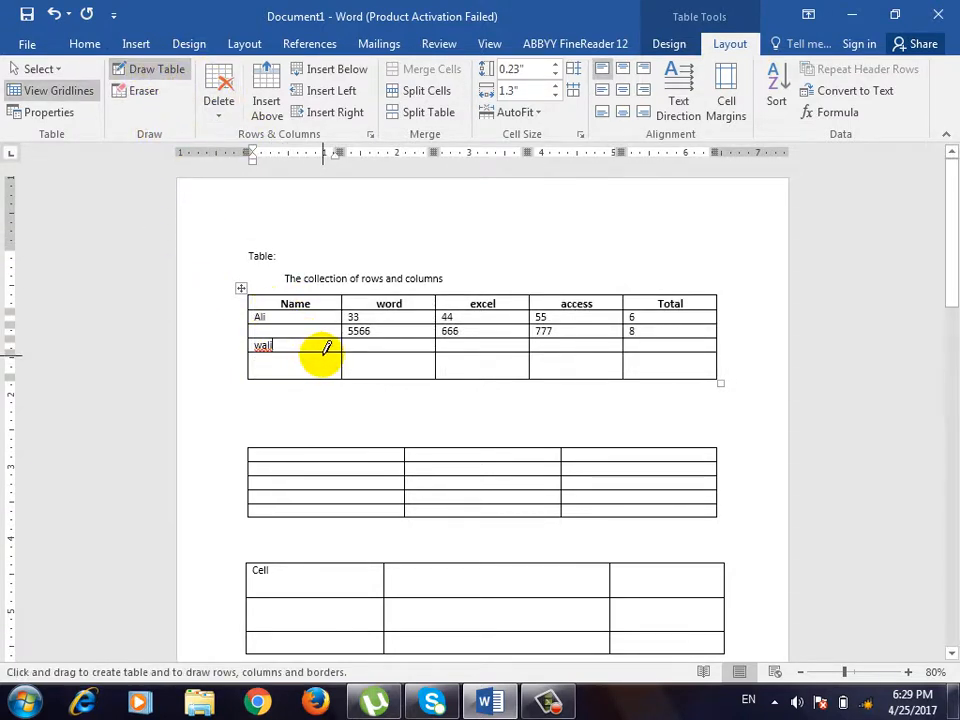
{"action": "mouse_move", "coordinate": [302, 346]}
{"action": "left_mouse_down"}
{"action": "mouse_move", "coordinate": [300, 378]}
{"action": "mouse_move", "coordinate": [444, 364]}
{"action": "mouse_move", "coordinate": [456, 373]}
{"action": "left_mouse_up"}
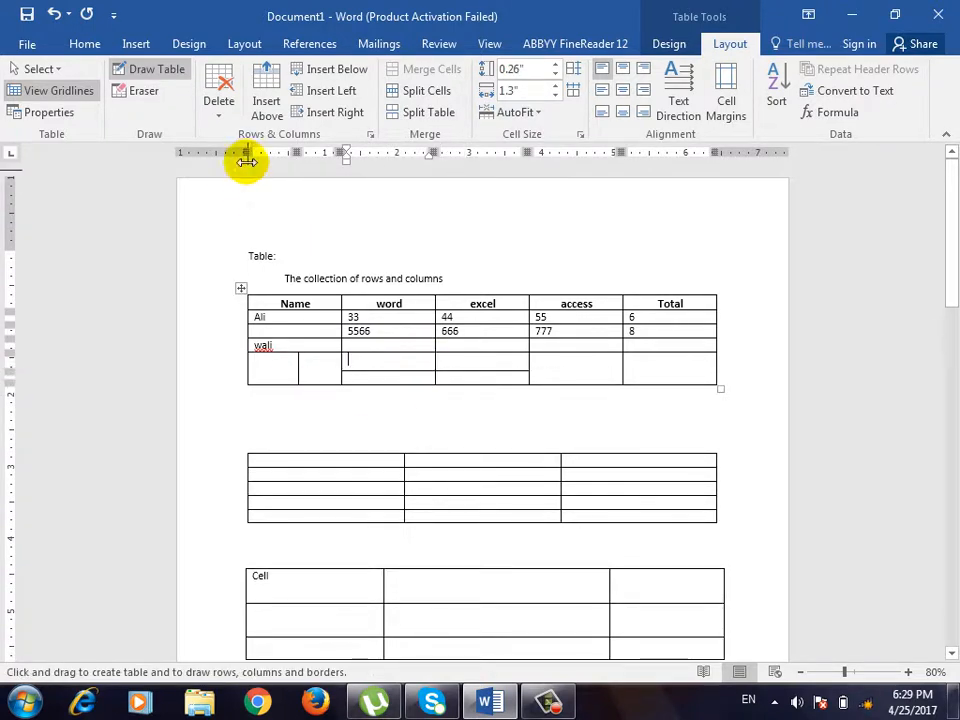
Erase the horizontal dividing lines in the word and excel cells of the first table's bottom row.
{"action": "left_click", "coordinate": [148, 91]}
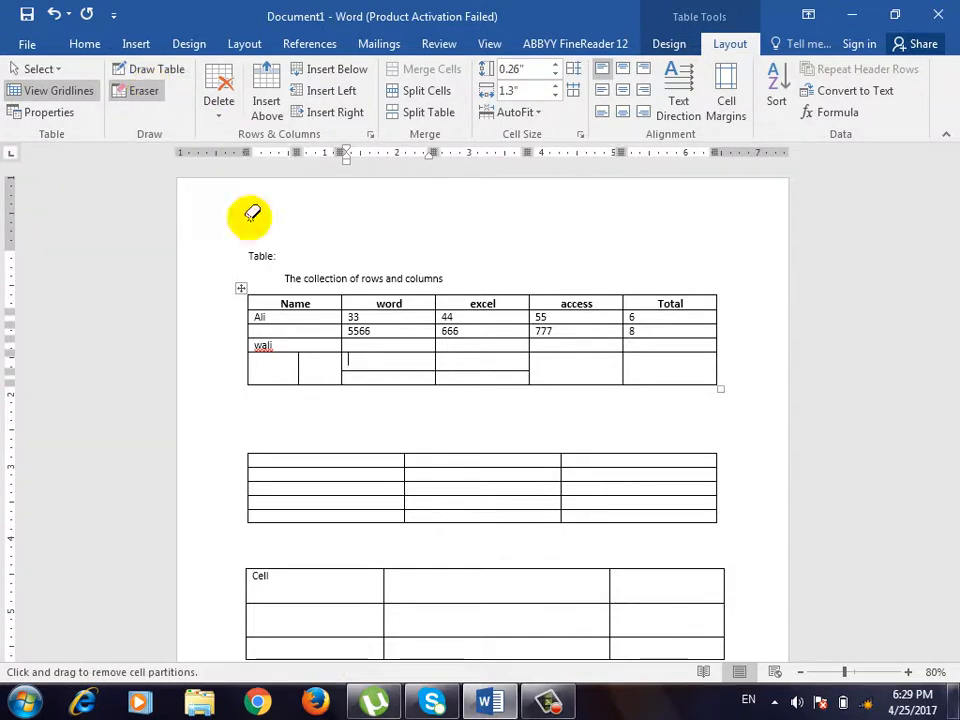
{"action": "left_click", "coordinate": [409, 371]}
{"action": "left_click", "coordinate": [458, 371]}
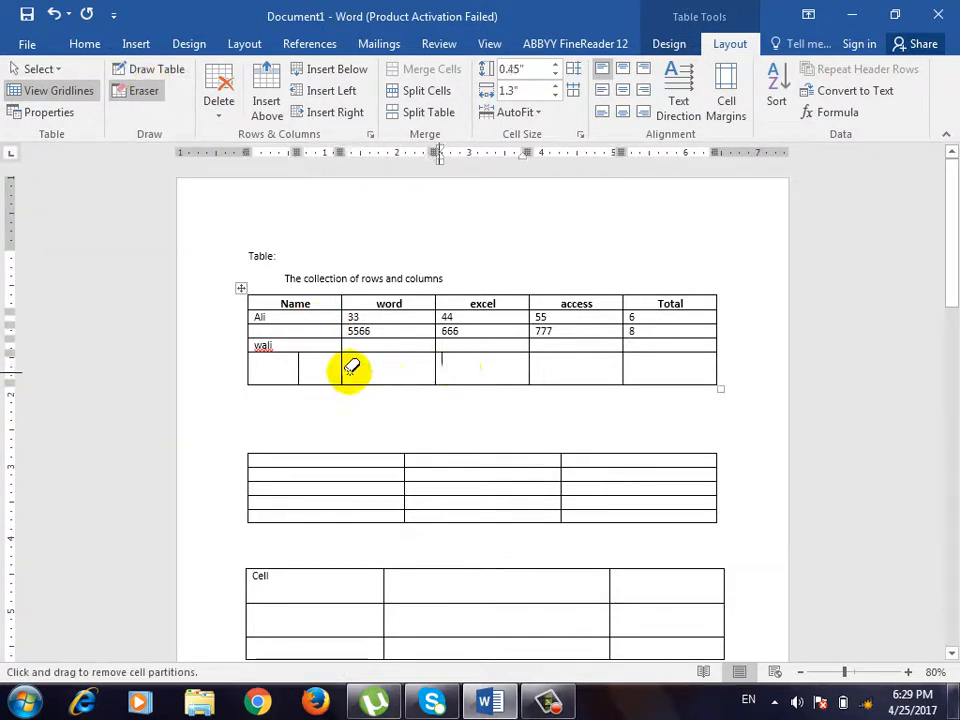
Erase the vertical dividing line in the first table's bottom Name cell.
{"action": "left_click", "coordinate": [300, 368]}
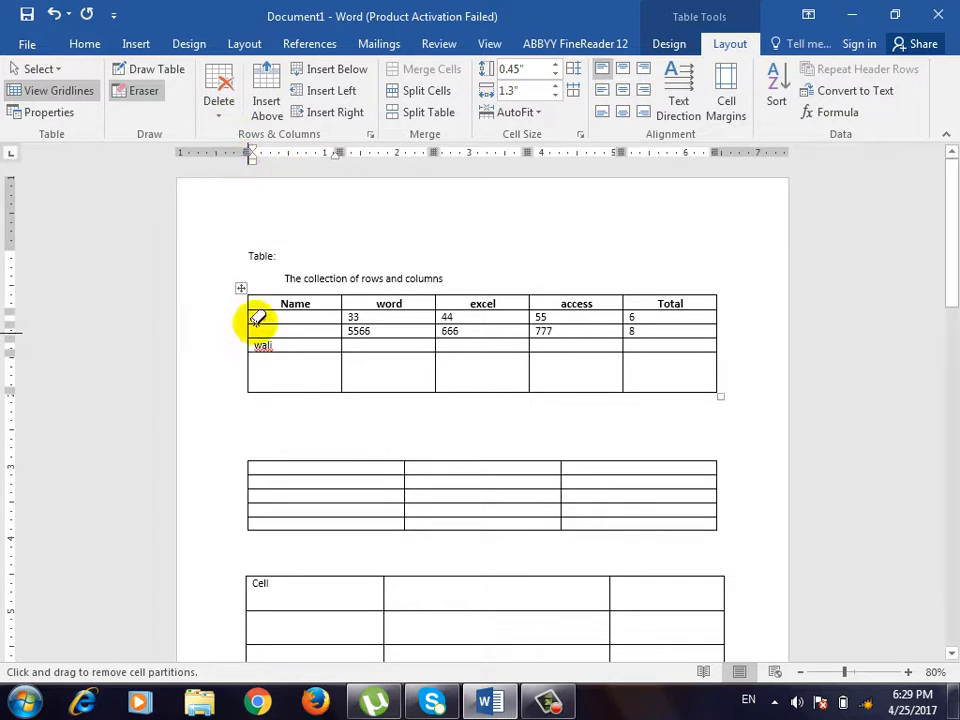
Delete the entire first table and undo the deletion.
{"action": "left_click", "coordinate": [222, 105]}
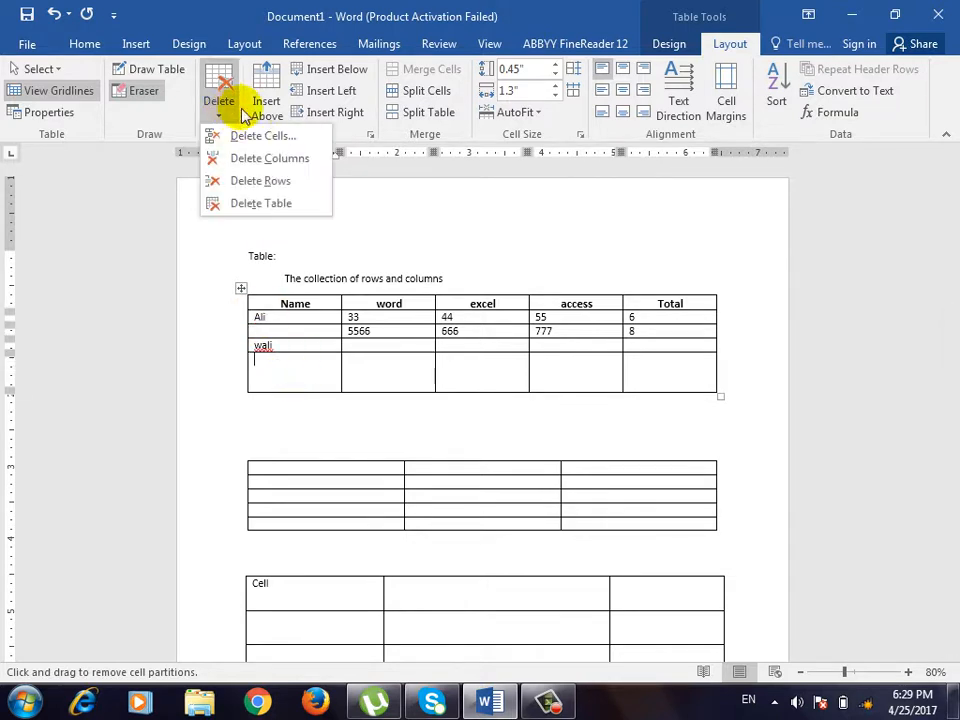
{"action": "left_click", "coordinate": [292, 205]}
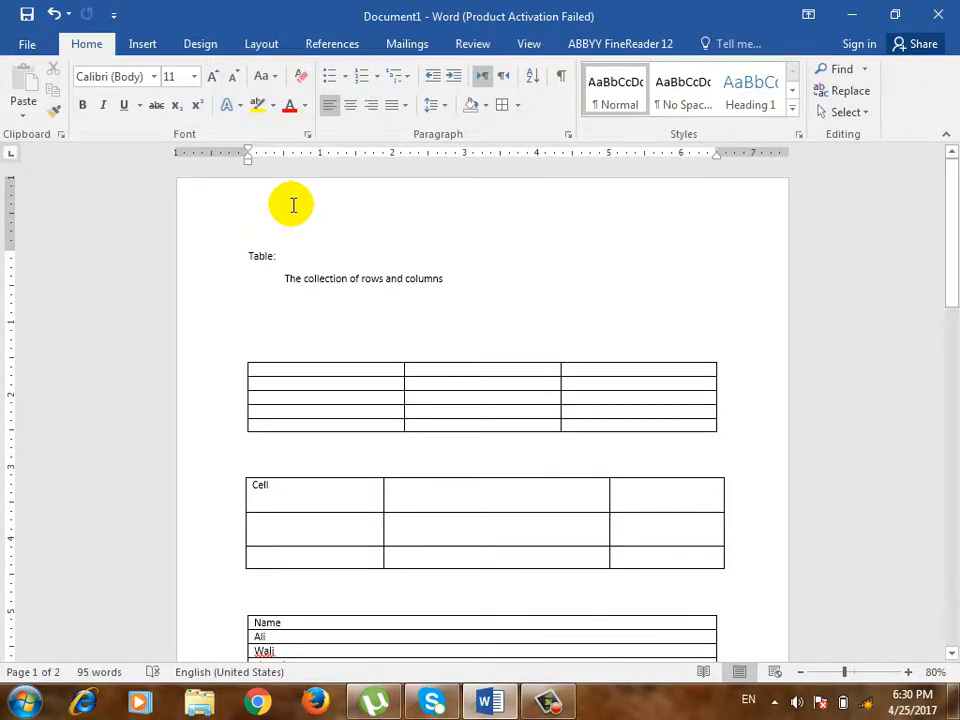
{"action": "key", "text": "ctrl+z"}
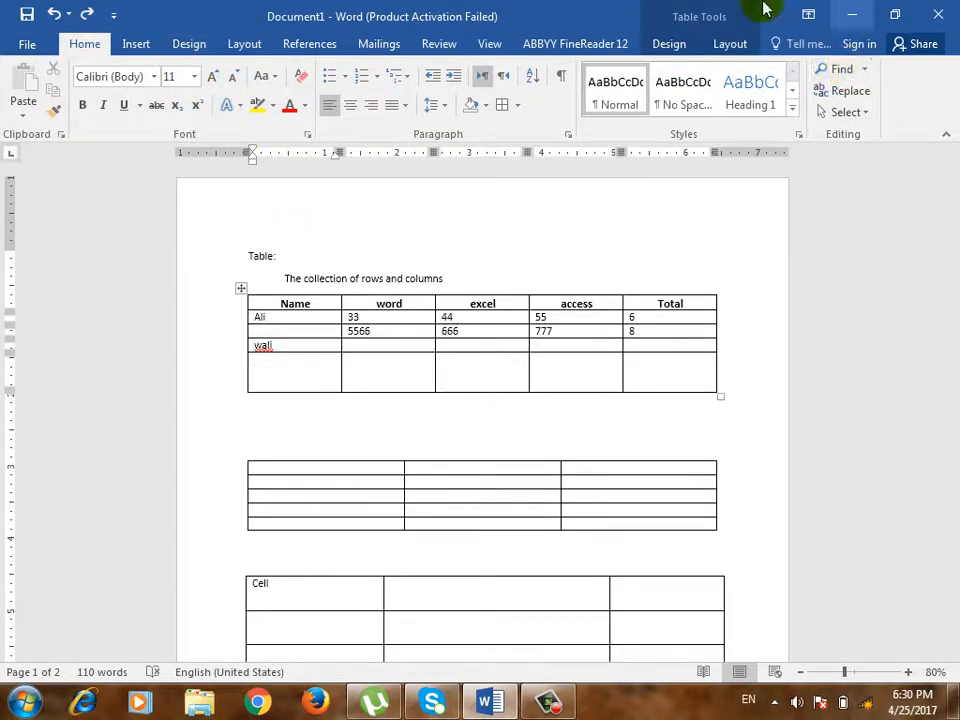
Delete the first table's Name column and undo the deletion.
{"action": "left_click", "coordinate": [730, 44]}
{"action": "left_click", "coordinate": [219, 115]}
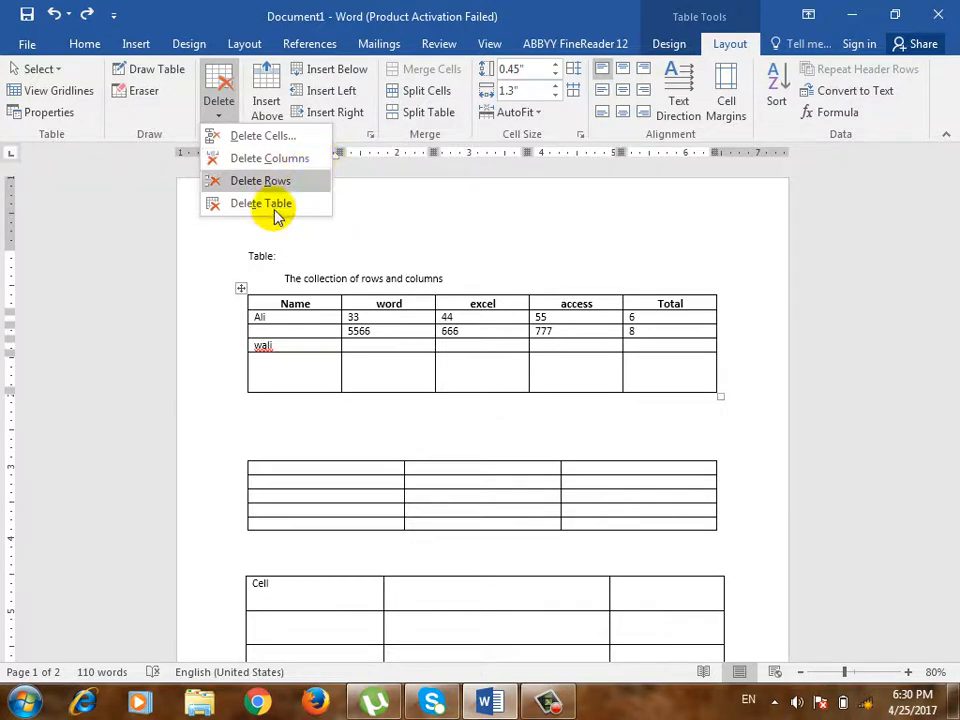
{"action": "left_click", "coordinate": [300, 343]}
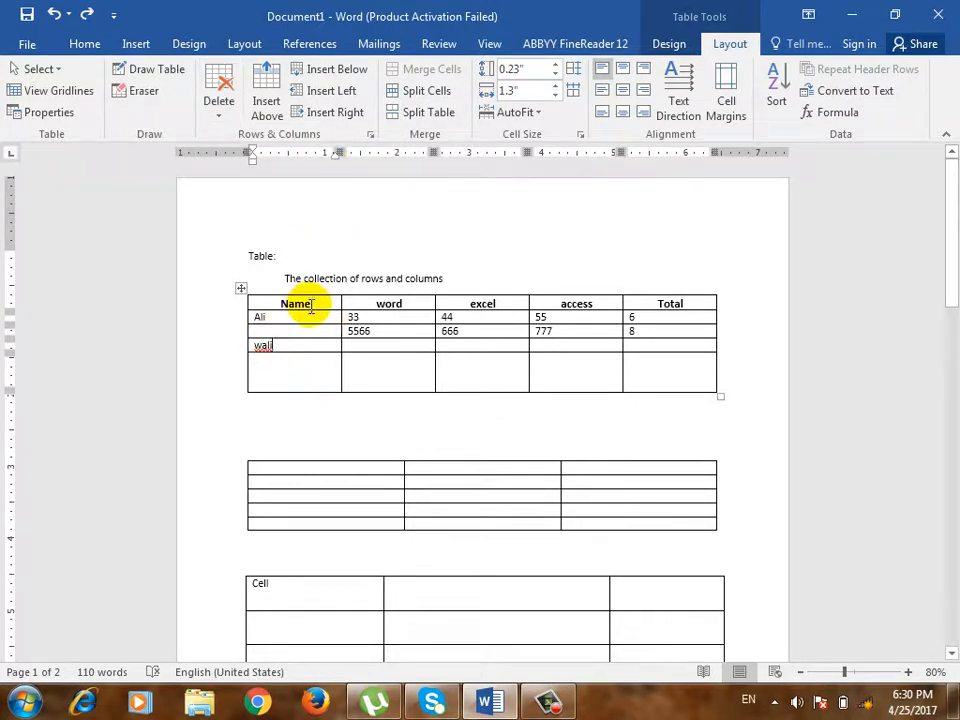
{"action": "left_click", "coordinate": [219, 100]}
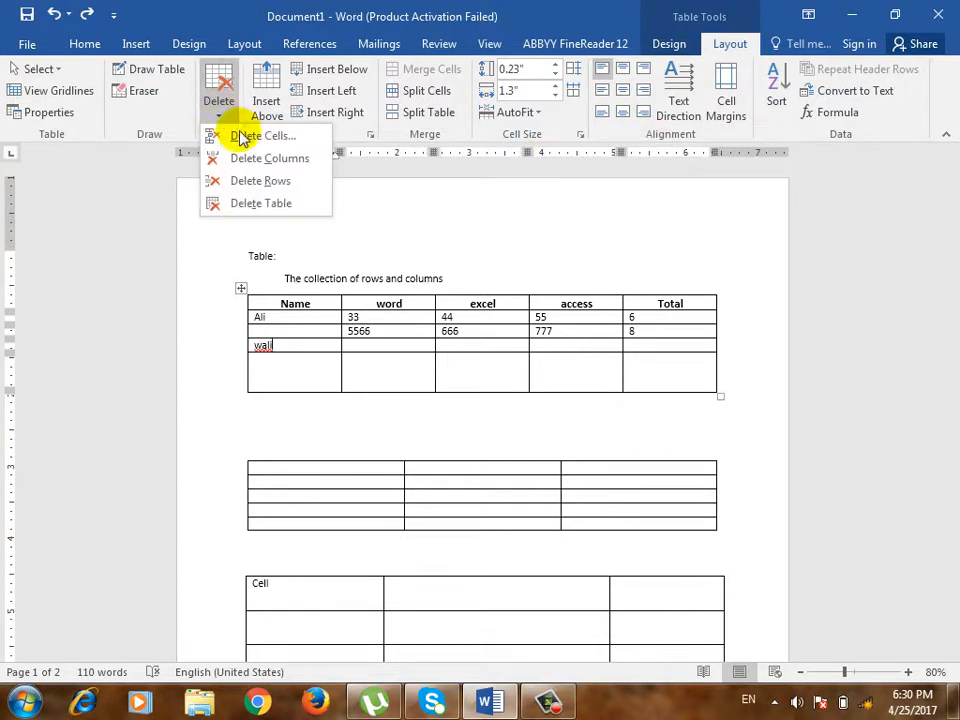
{"action": "left_click", "coordinate": [285, 158]}
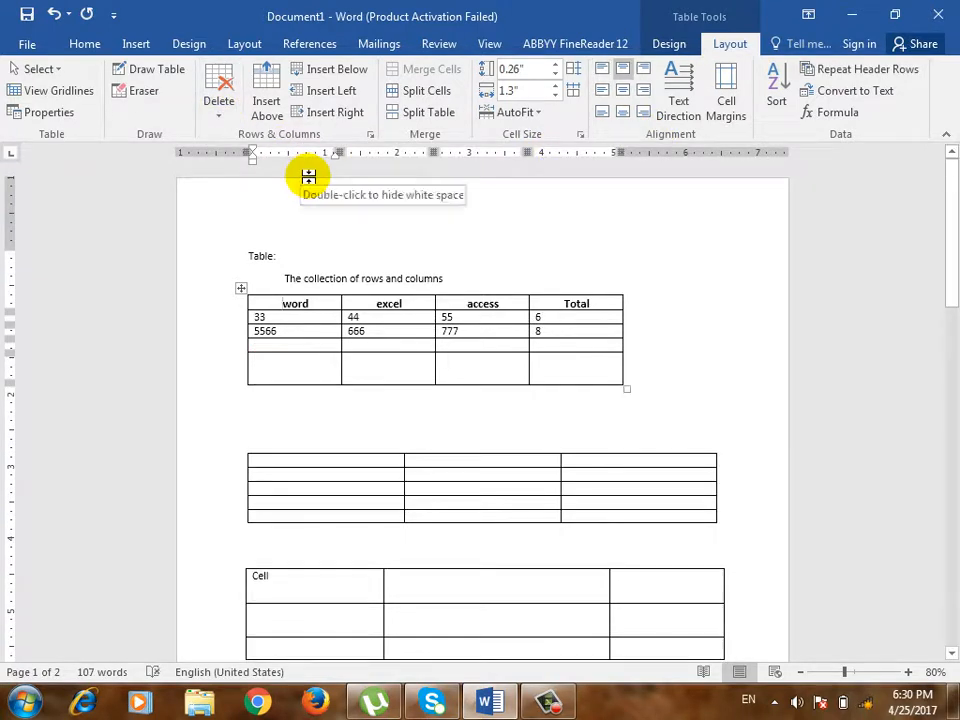
{"action": "key", "text": "ctrl+z"}
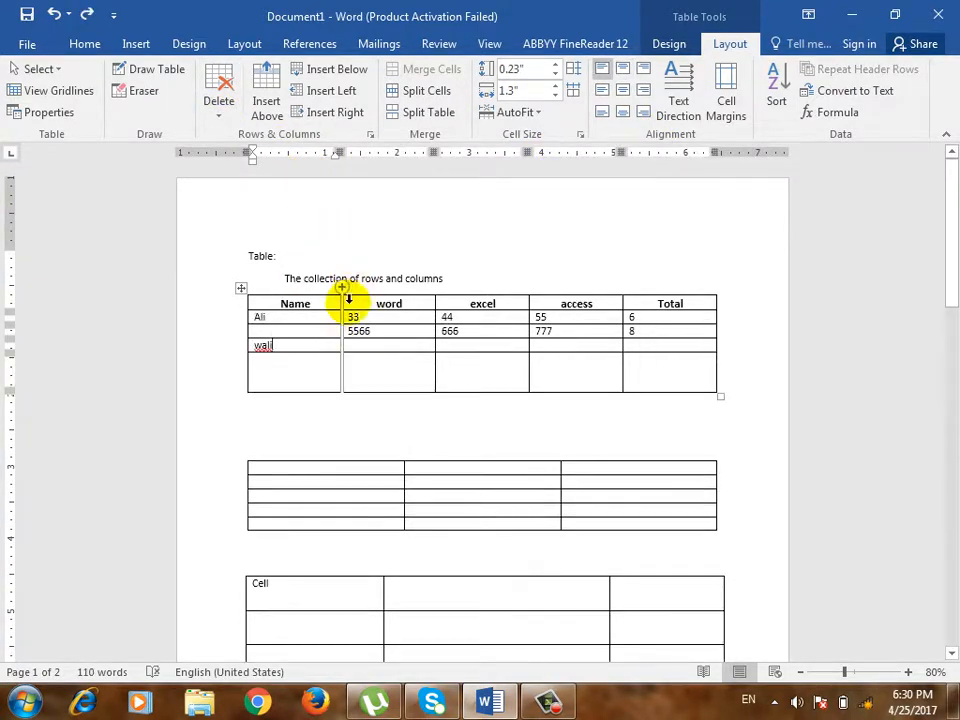
Delete the first table's header row and undo the deletion.
{"action": "left_click", "coordinate": [324, 301]}
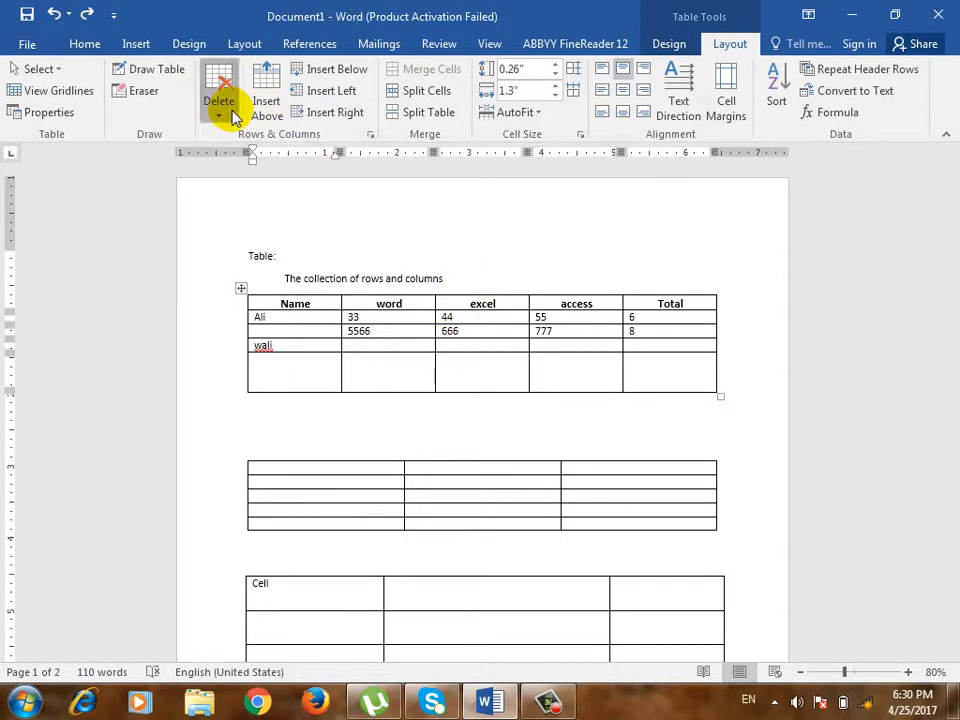
{"action": "left_click", "coordinate": [212, 108]}
{"action": "left_click", "coordinate": [260, 181]}
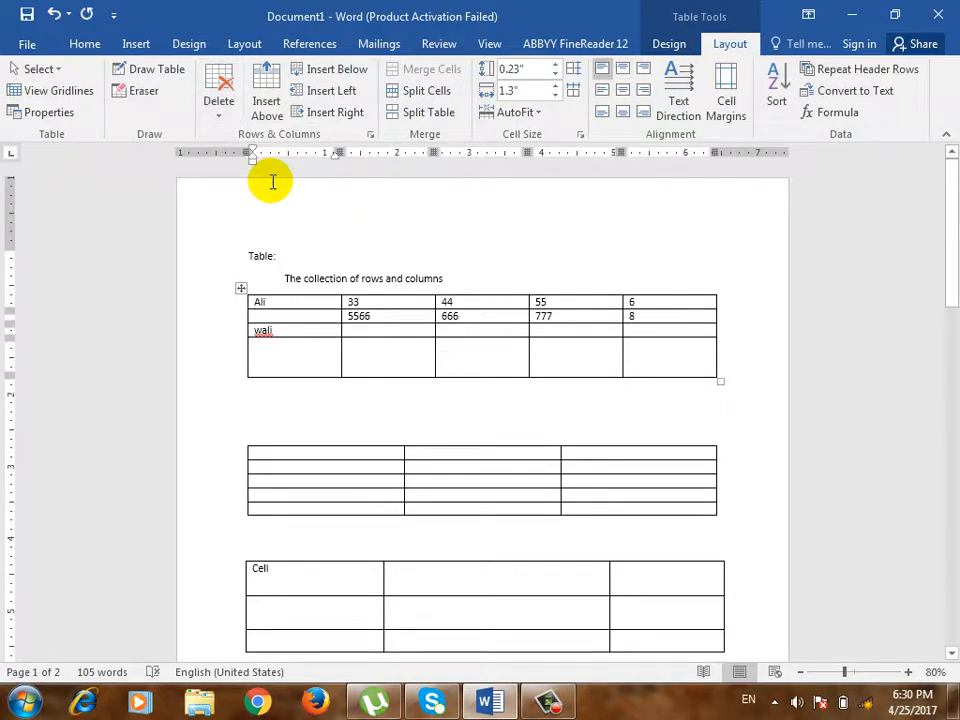
{"action": "key", "text": "ctrl+z"}
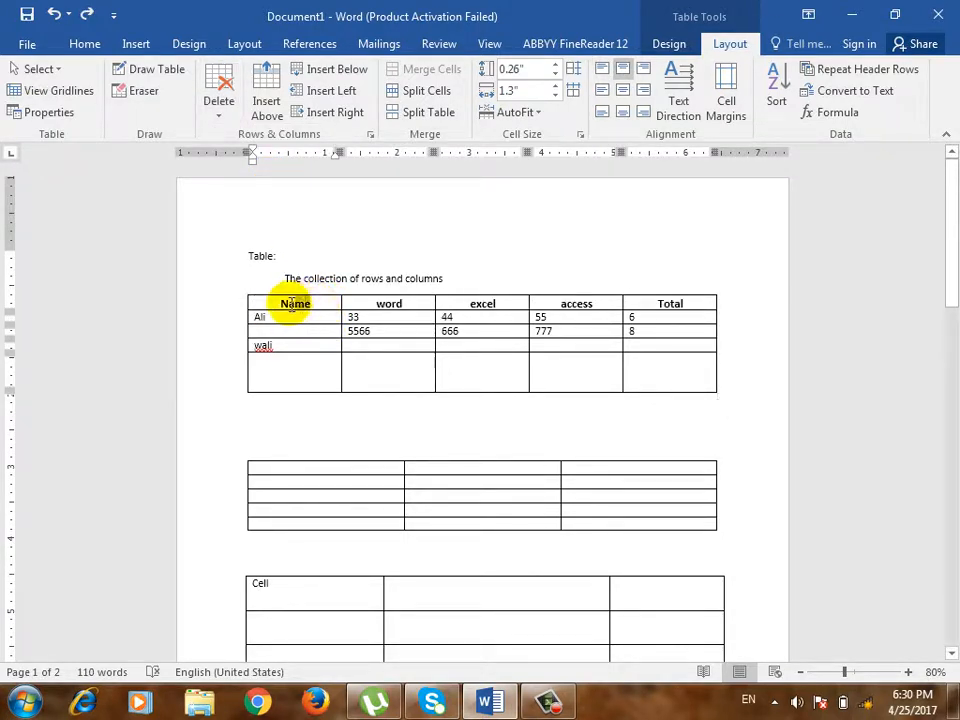
Delete the first table's Name header cell with the Shift cells left option and undo it.
{"action": "left_click_drag", "start_coordinate": [292, 303], "coordinate": [277, 305]}
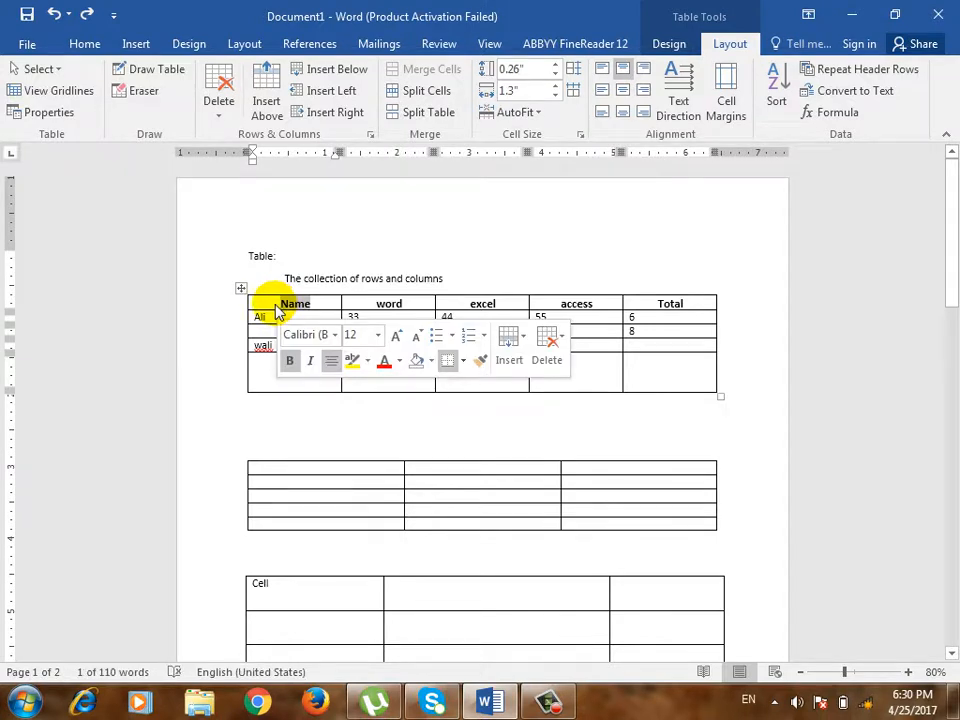
{"action": "left_click", "coordinate": [215, 112]}
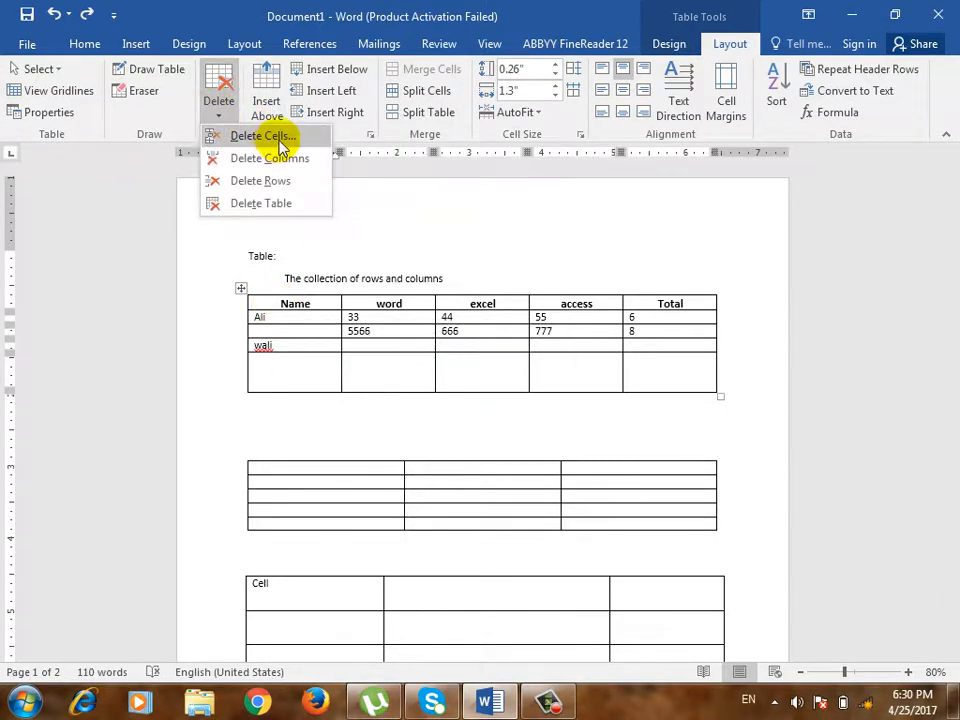
{"action": "left_click", "coordinate": [278, 146]}
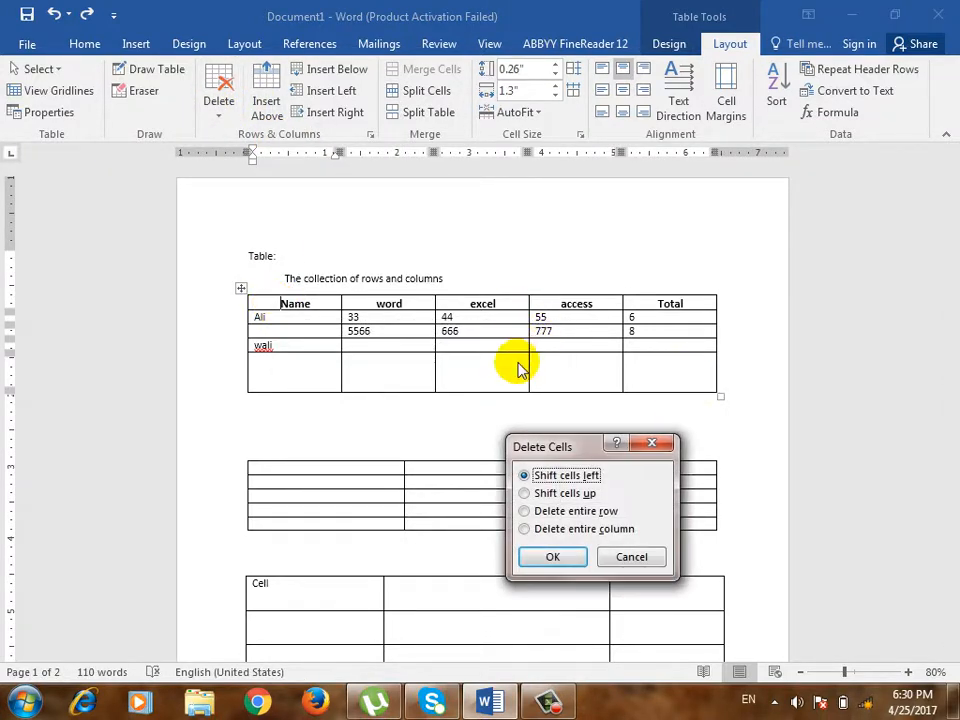
{"action": "left_click_drag", "start_coordinate": [574, 444], "coordinate": [576, 343]}
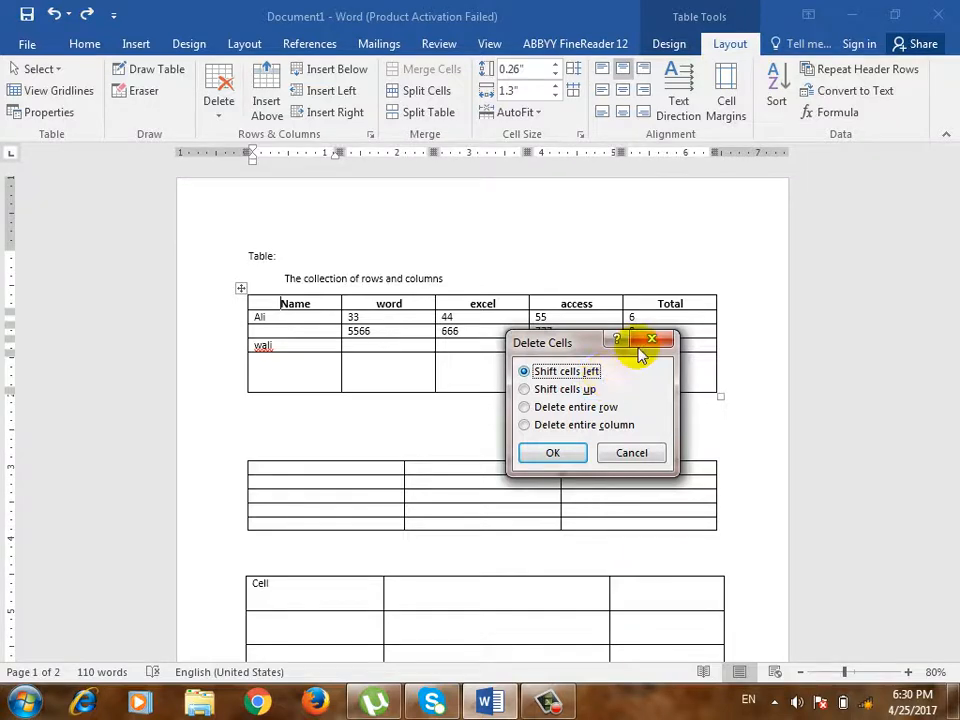
{"action": "left_click", "coordinate": [553, 452]}
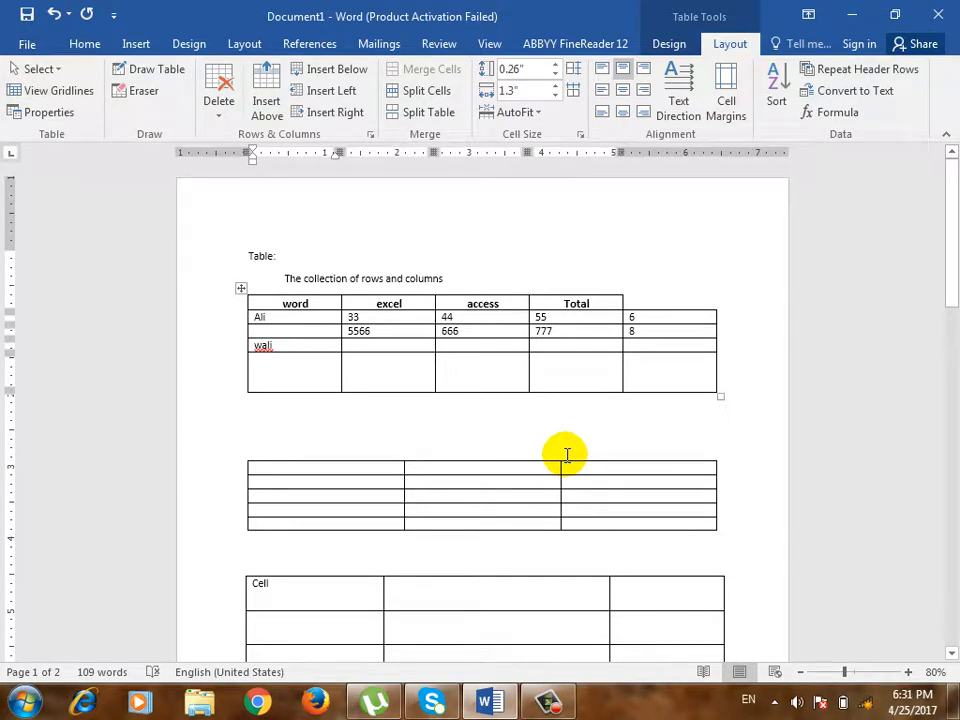
{"action": "key", "text": "ctrl+z"}
Delete the first table's Name header cell with the Shift cells up option and undo it.
{"action": "left_click", "coordinate": [218, 102]}
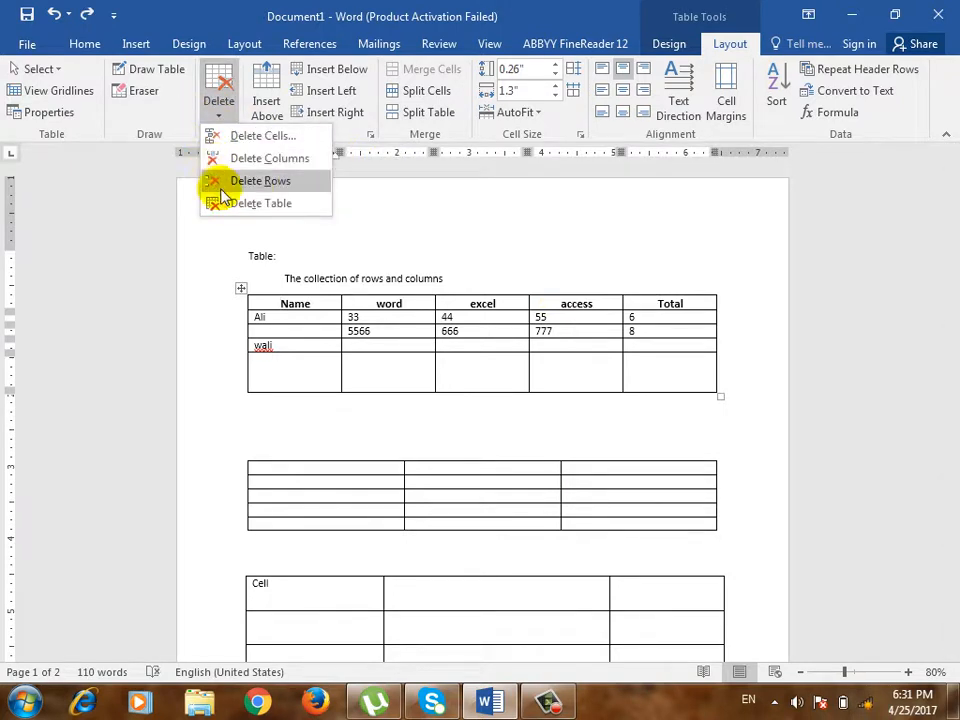
{"action": "left_click", "coordinate": [275, 135]}
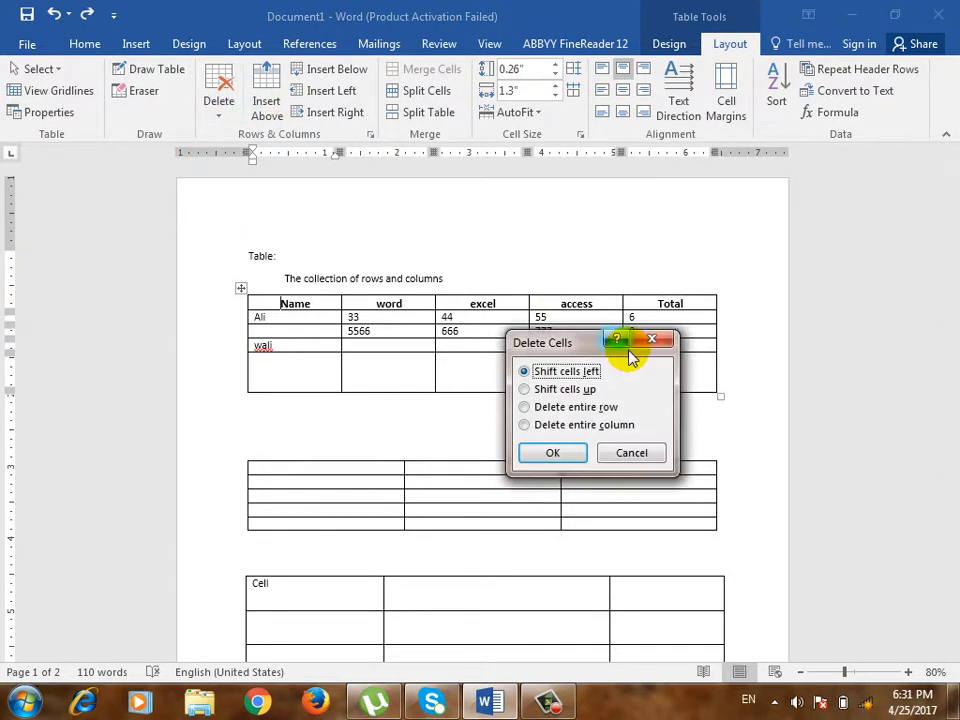
{"action": "left_click", "coordinate": [575, 389]}
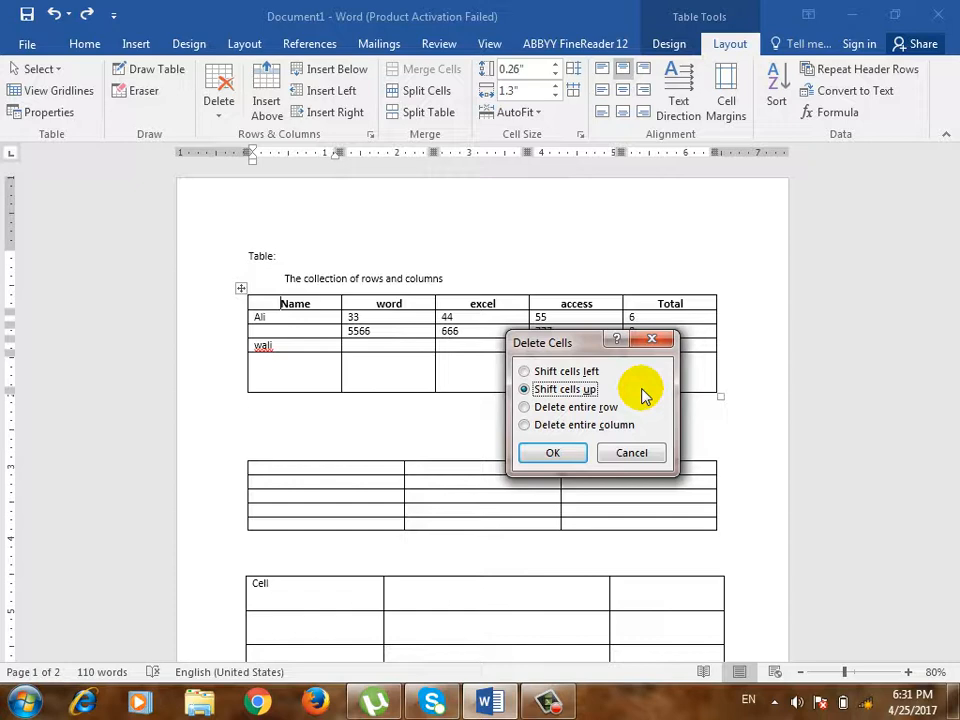
{"action": "left_click", "coordinate": [538, 453]}
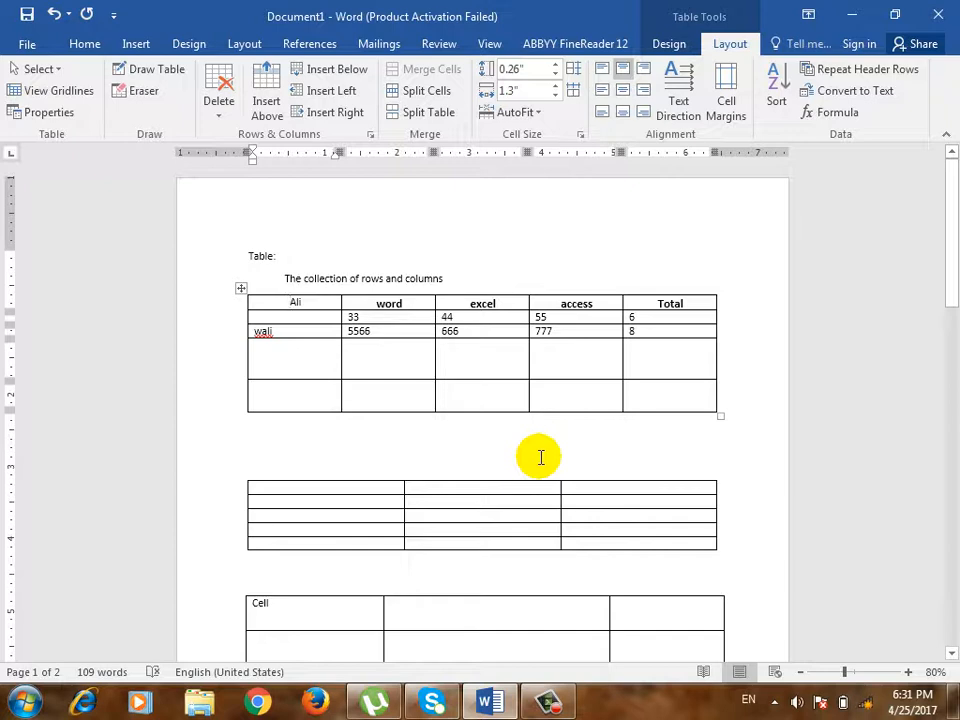
{"action": "key", "text": "ctrl+z"}
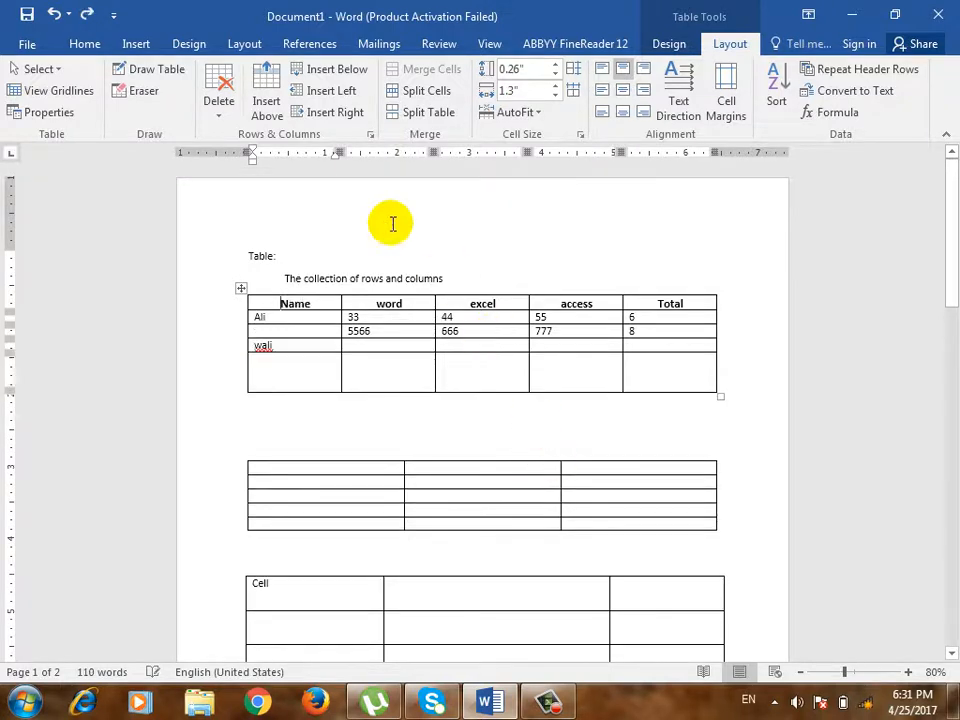
Use Delete Cells on the Name header cell with the Delete entire column option and undo it.
{"action": "left_click", "coordinate": [220, 118]}
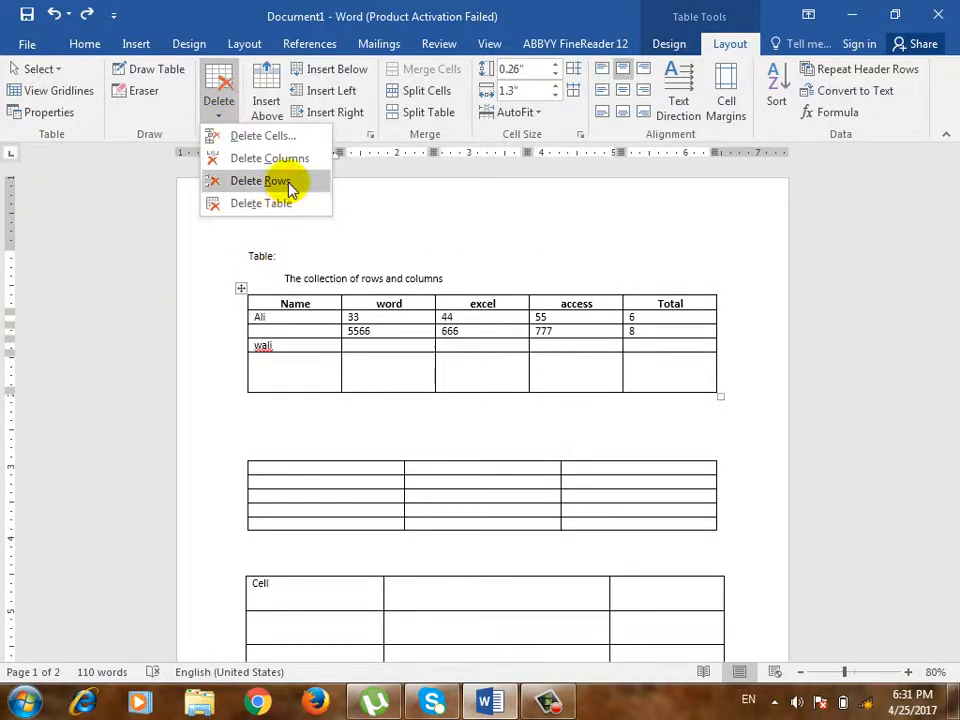
{"action": "left_click", "coordinate": [285, 137]}
{"action": "left_click", "coordinate": [524, 406]}
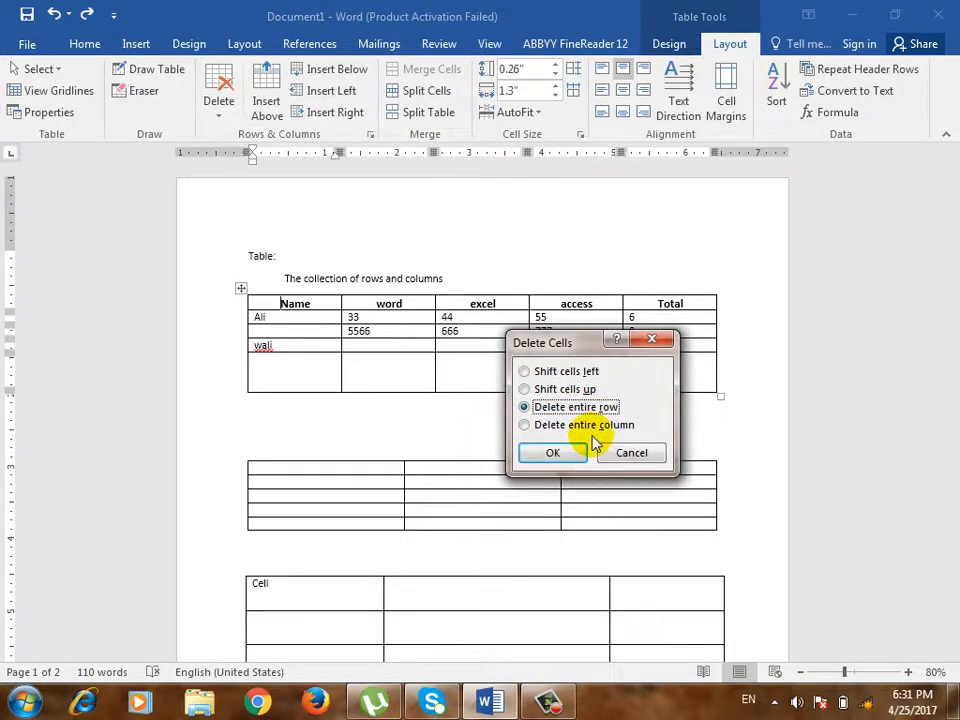
{"action": "left_click", "coordinate": [574, 427]}
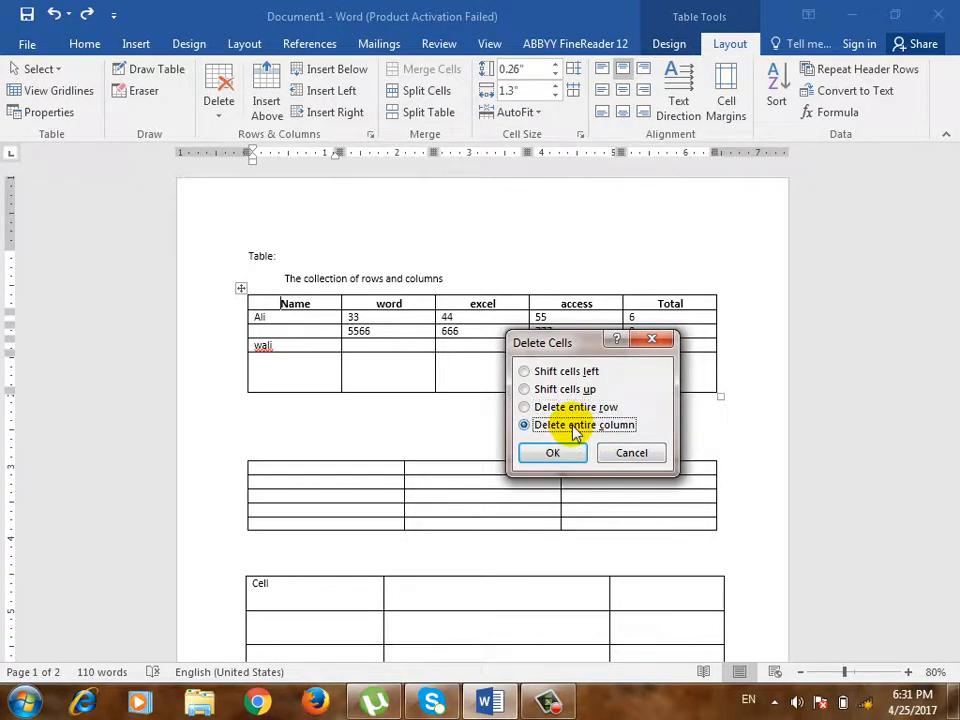
{"action": "left_click", "coordinate": [553, 452]}
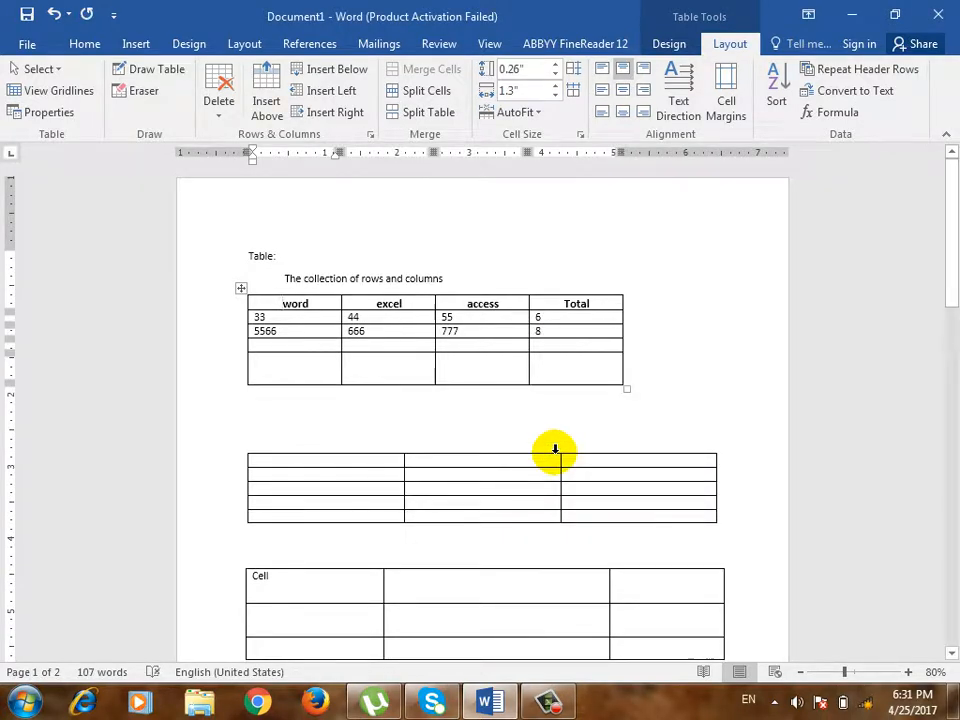
{"action": "key", "text": "ctrl+z"}
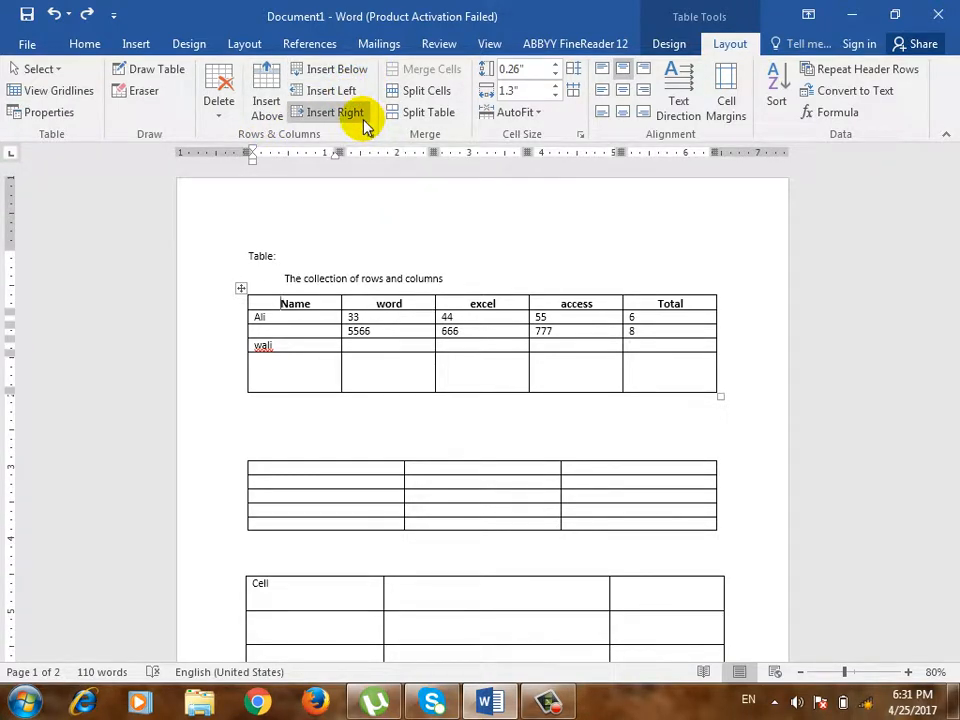
Enter a person's name in each of the two empty Name cells, in the first table's bottom row and the 5566 row.
{"action": "left_click", "coordinate": [323, 370]}
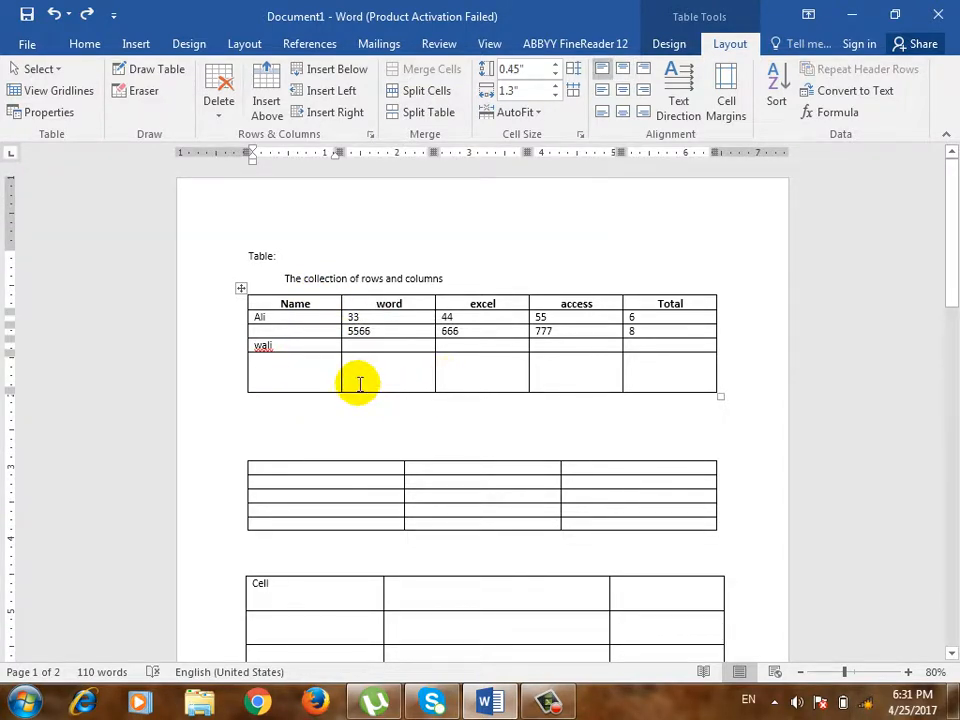
{"action": "type", "text": "ahmad"}
{"action": "key", "text": "Up"}
{"action": "key", "text": "Up"}
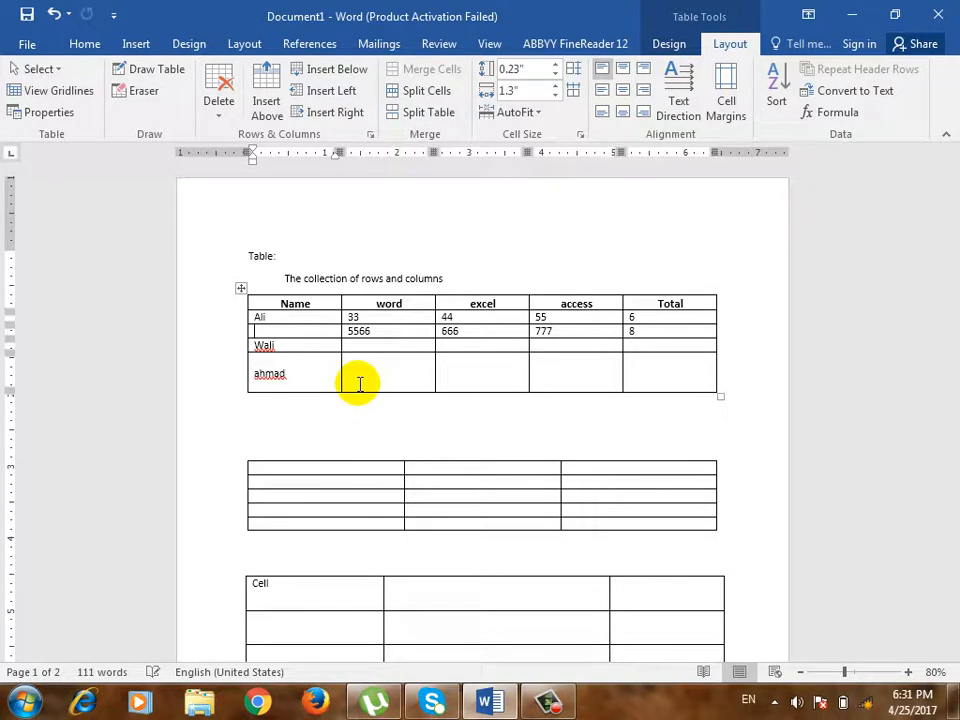
{"action": "type", "text": "khan"}
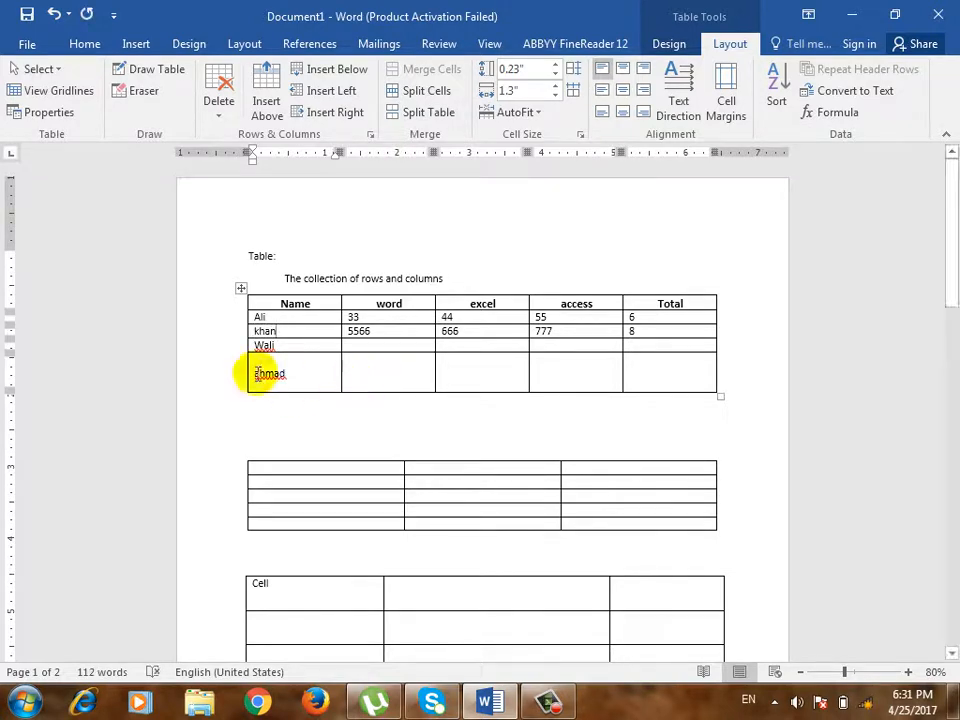
Insert a row above the first table's third data row and undo the insertion.
{"action": "left_click", "coordinate": [313, 387]}
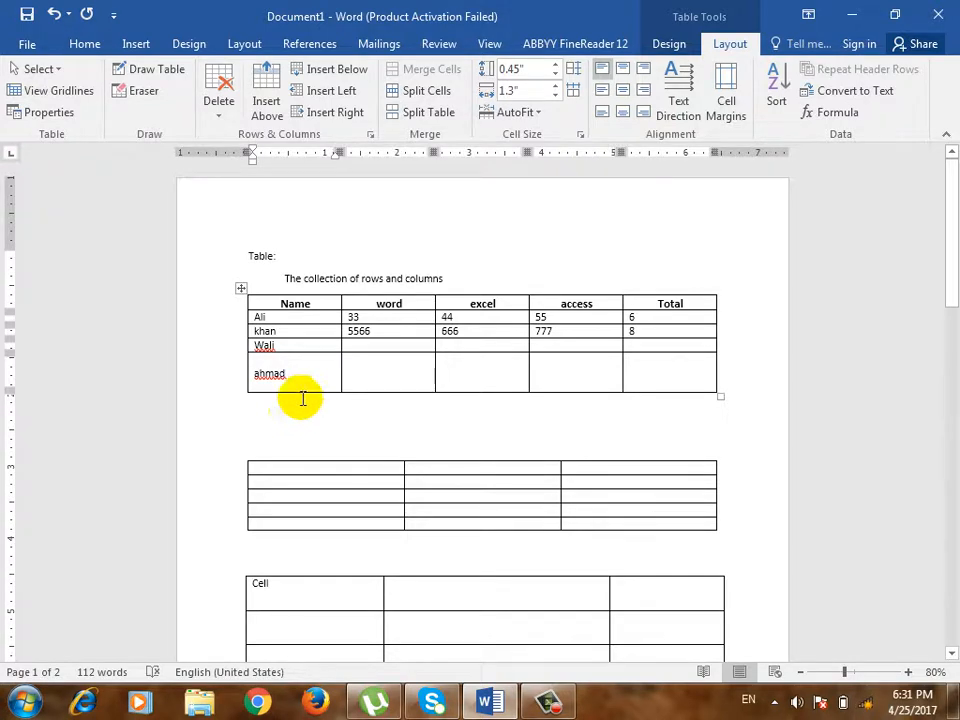
{"action": "left_click", "coordinate": [293, 346]}
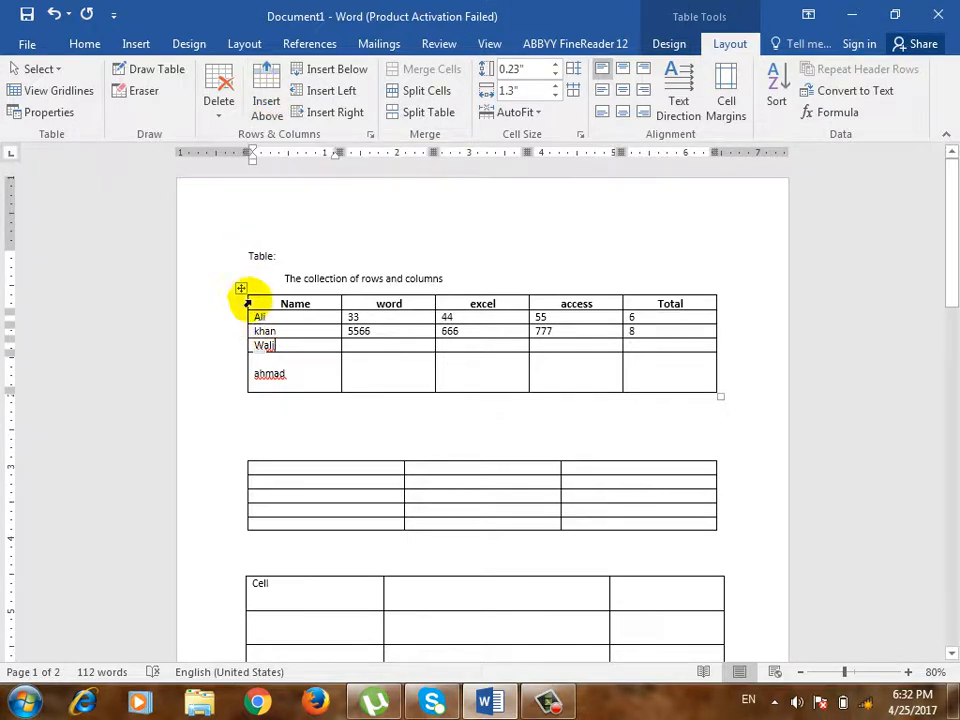
{"action": "left_click", "coordinate": [266, 112]}
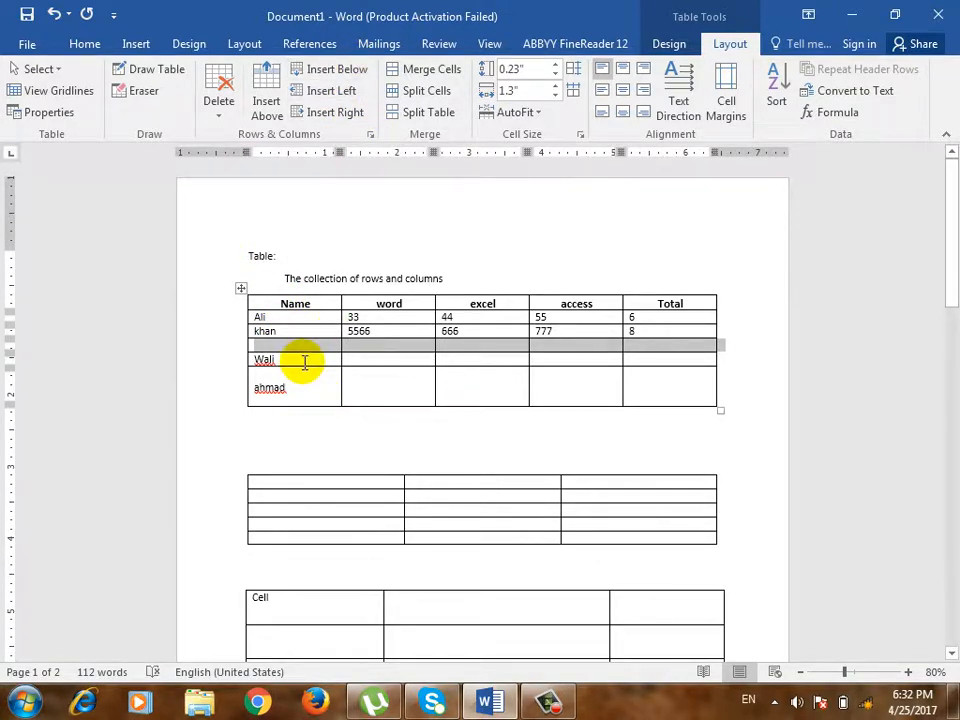
{"action": "key", "text": "ctrl+z"}
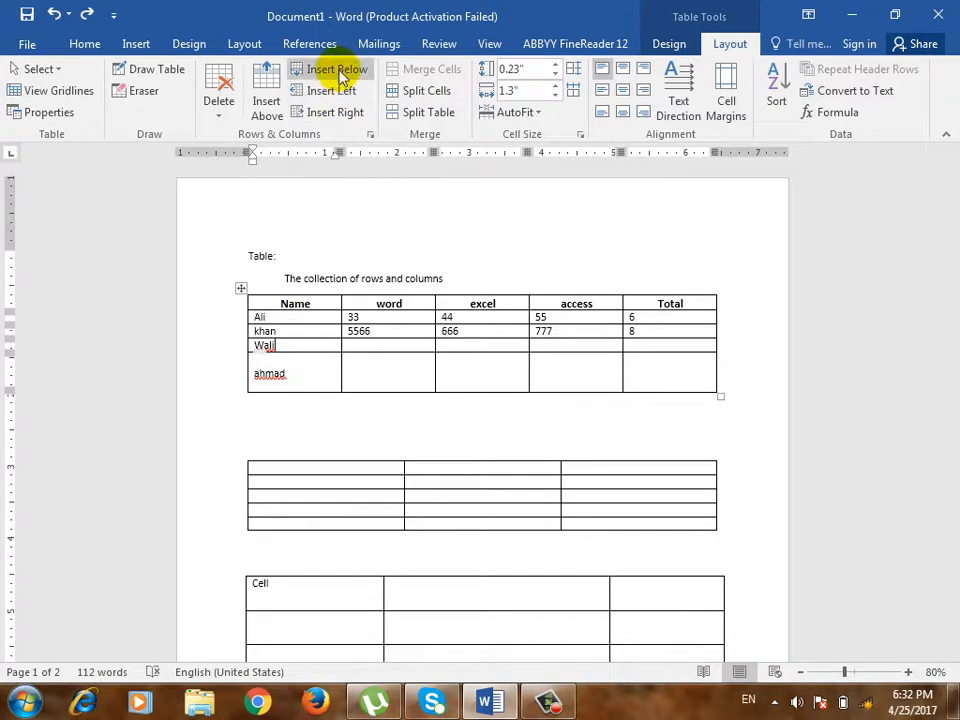
Insert a row below the first table's third data row.
{"action": "left_click", "coordinate": [341, 77]}
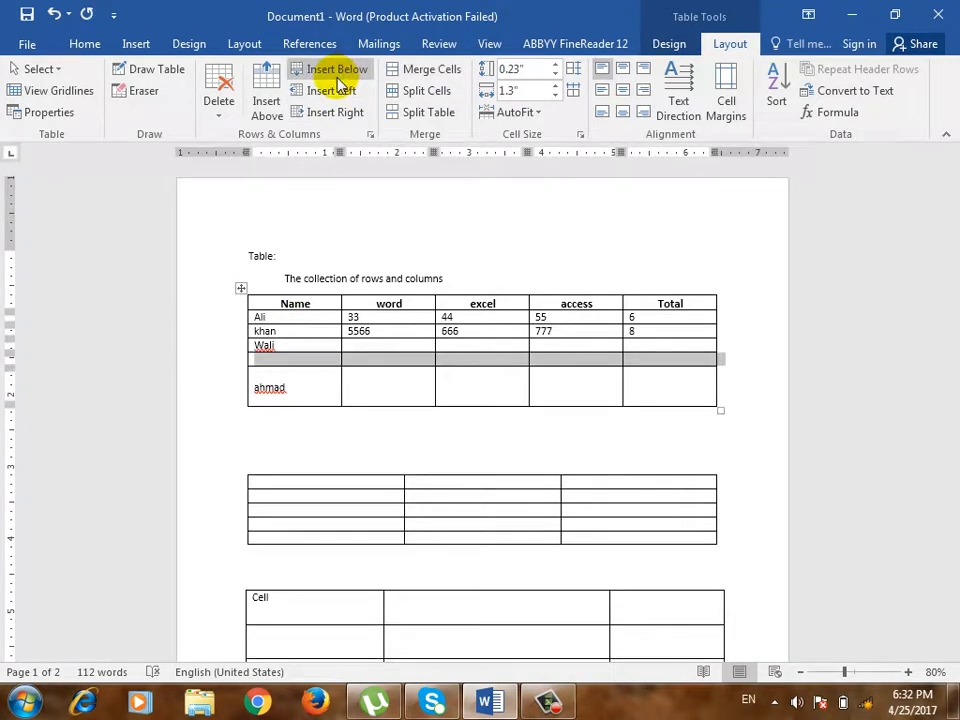
Undo the last row insertion in the first table.
{"action": "key", "text": "ctrl+z"}
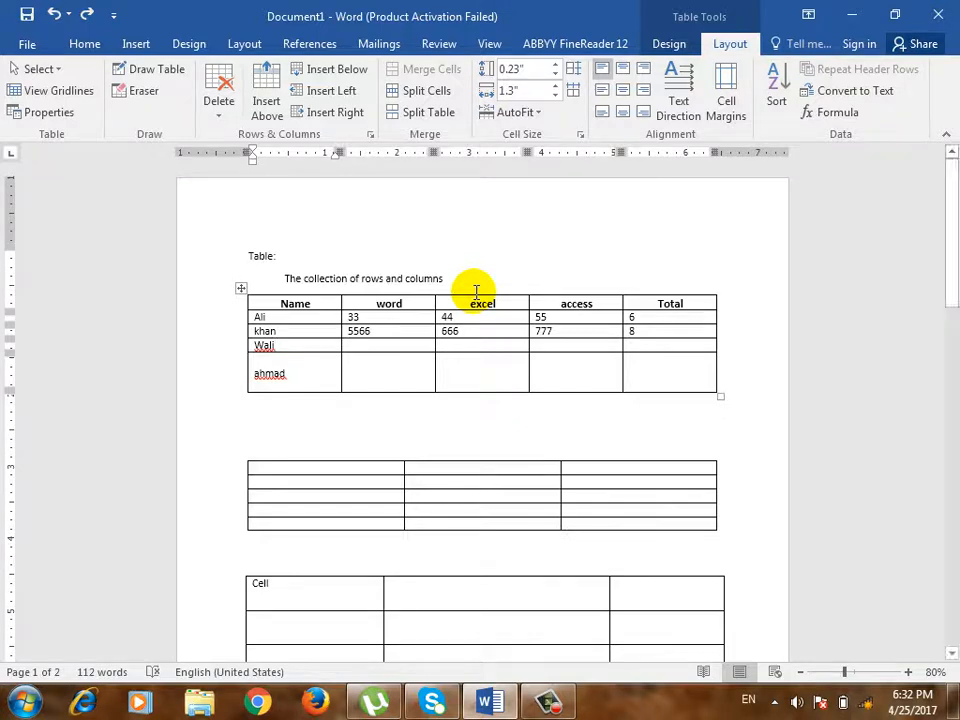
Insert a column to the left and one to the right of the word column, undoing each insertion.
{"action": "left_click", "coordinate": [356, 303]}
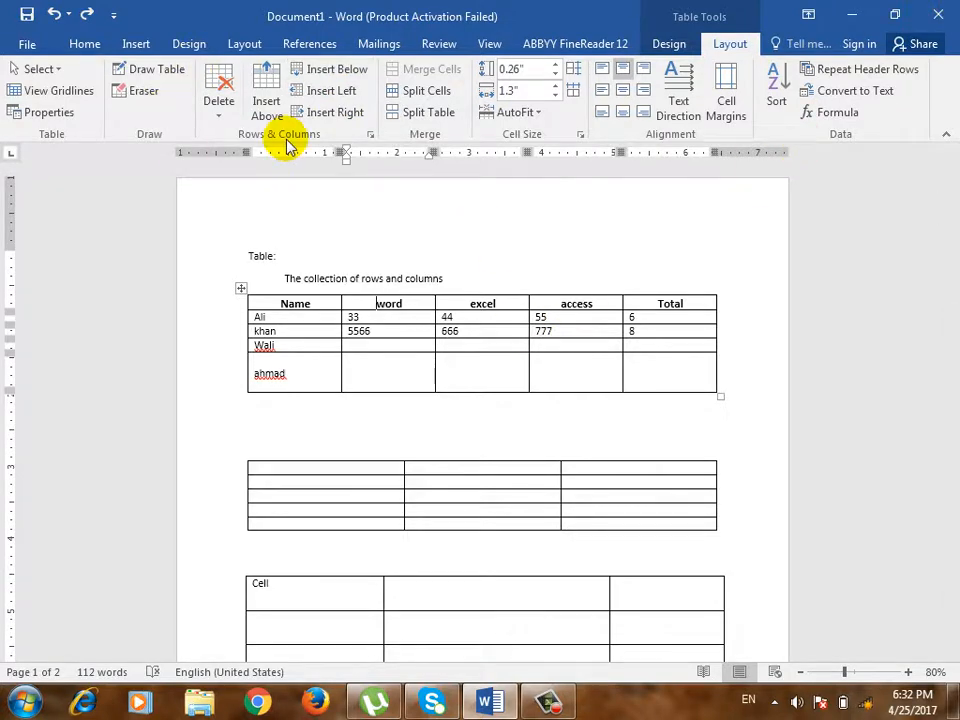
{"action": "left_click", "coordinate": [335, 101]}
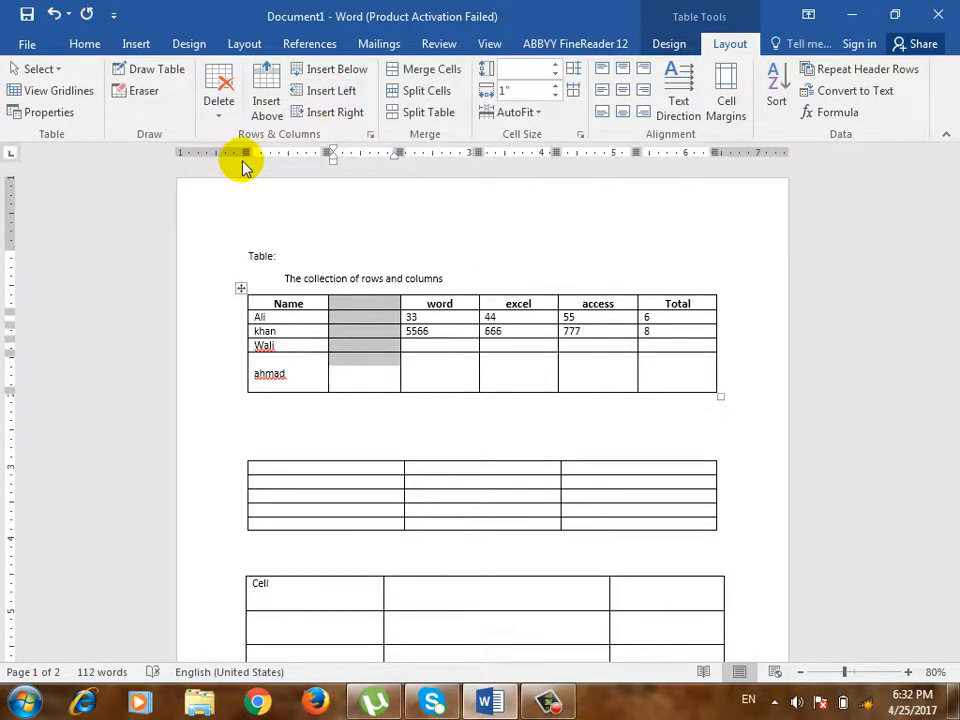
{"action": "key", "text": "ctrl+z"}
{"action": "left_click", "coordinate": [343, 113]}
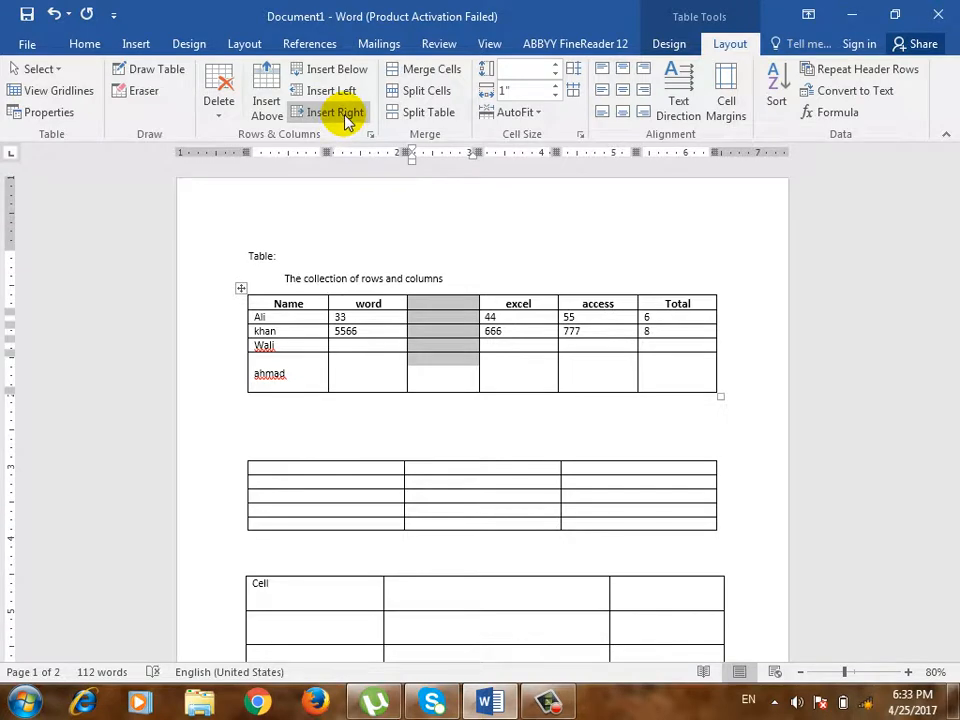
{"action": "key", "text": "ctrl+z"}
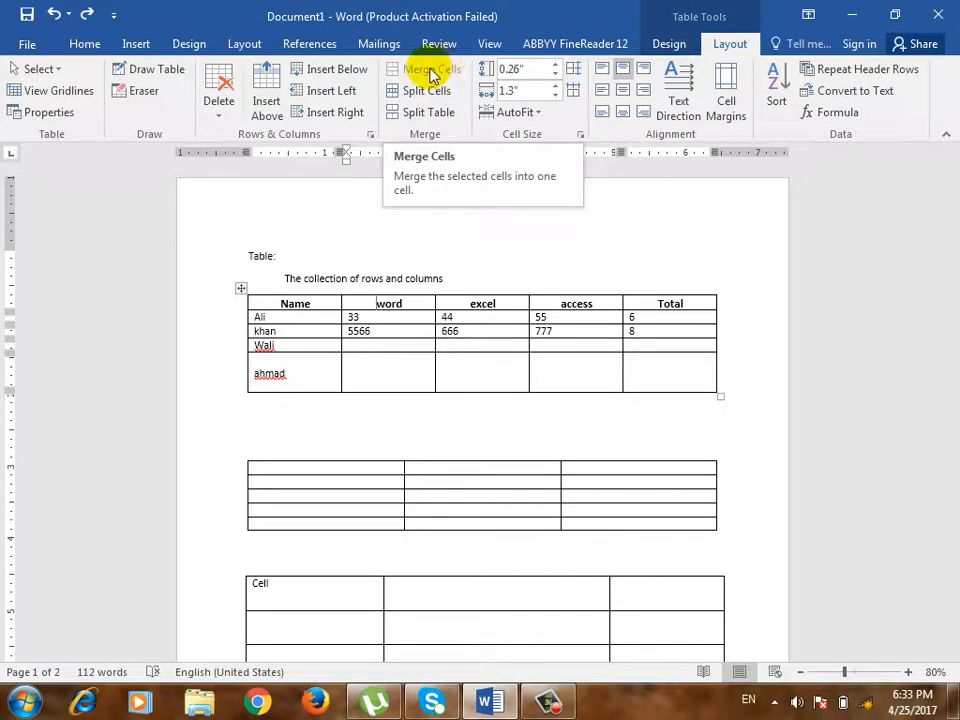
Insert a row above the first table's header row.
{"action": "left_click", "coordinate": [480, 371]}
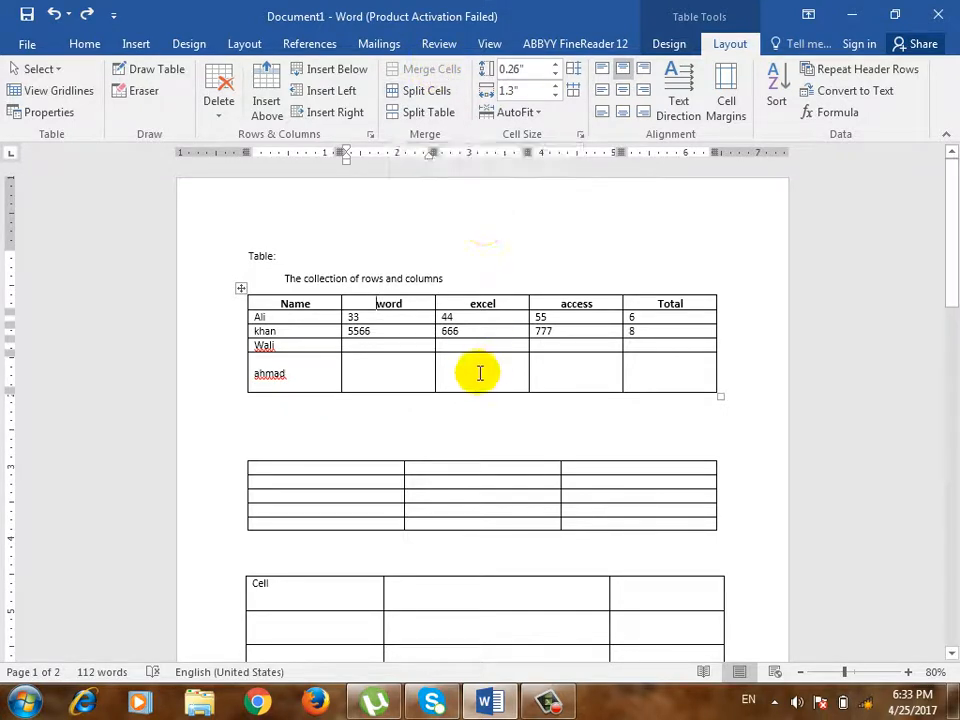
{"action": "left_click", "coordinate": [330, 306]}
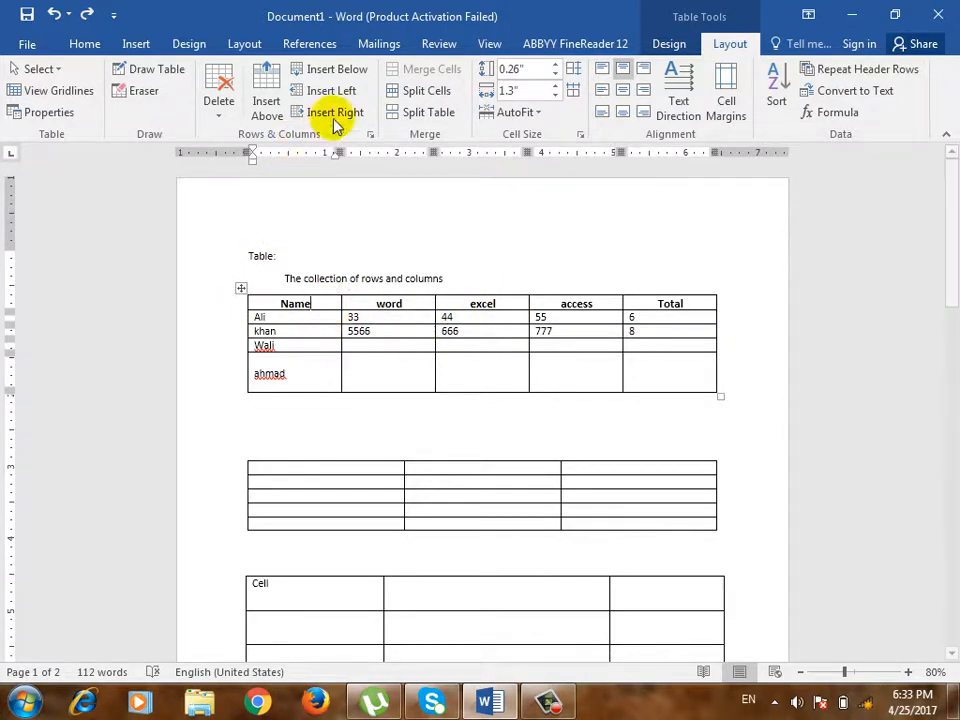
{"action": "left_click", "coordinate": [260, 92]}
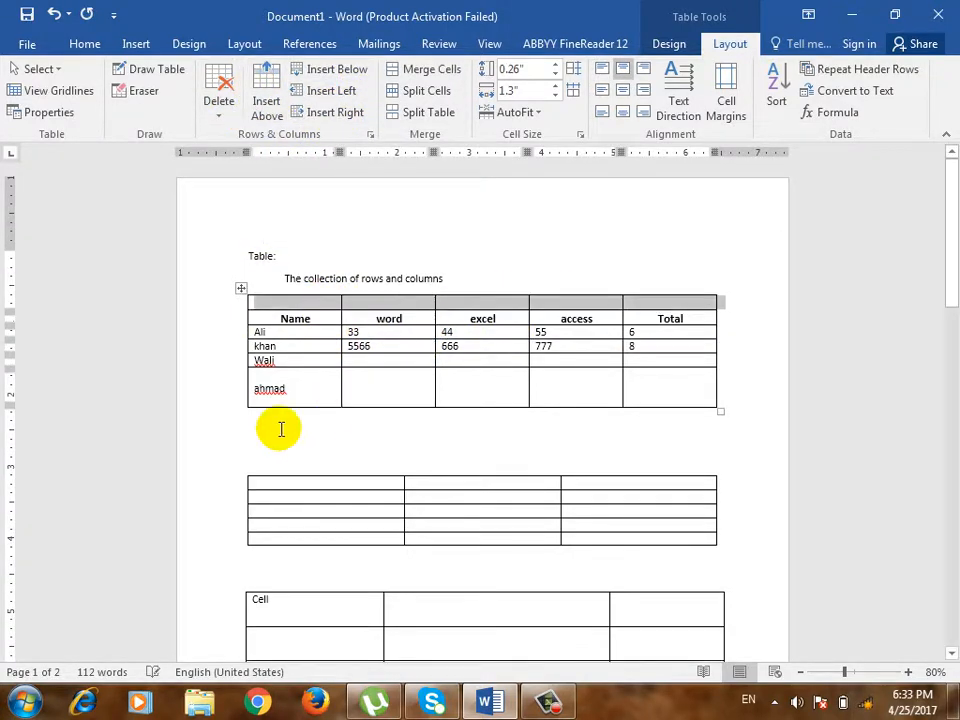
Merge all cells of the first table's empty top row into a single cell.
{"action": "left_click", "coordinate": [637, 305]}
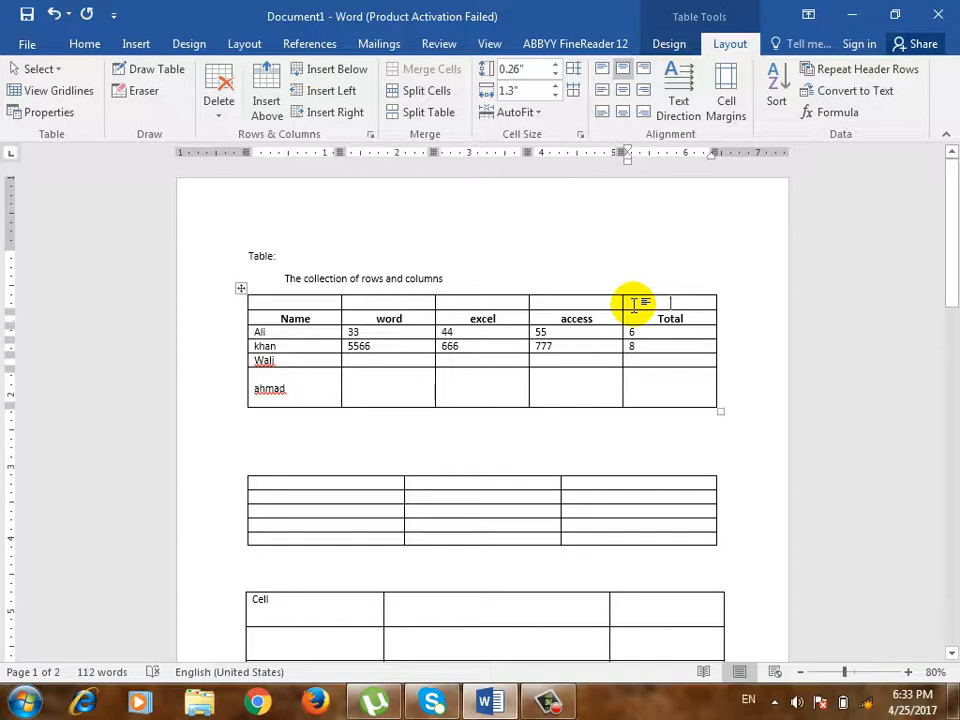
{"action": "left_click_drag", "start_coordinate": [615, 301], "coordinate": [325, 300]}
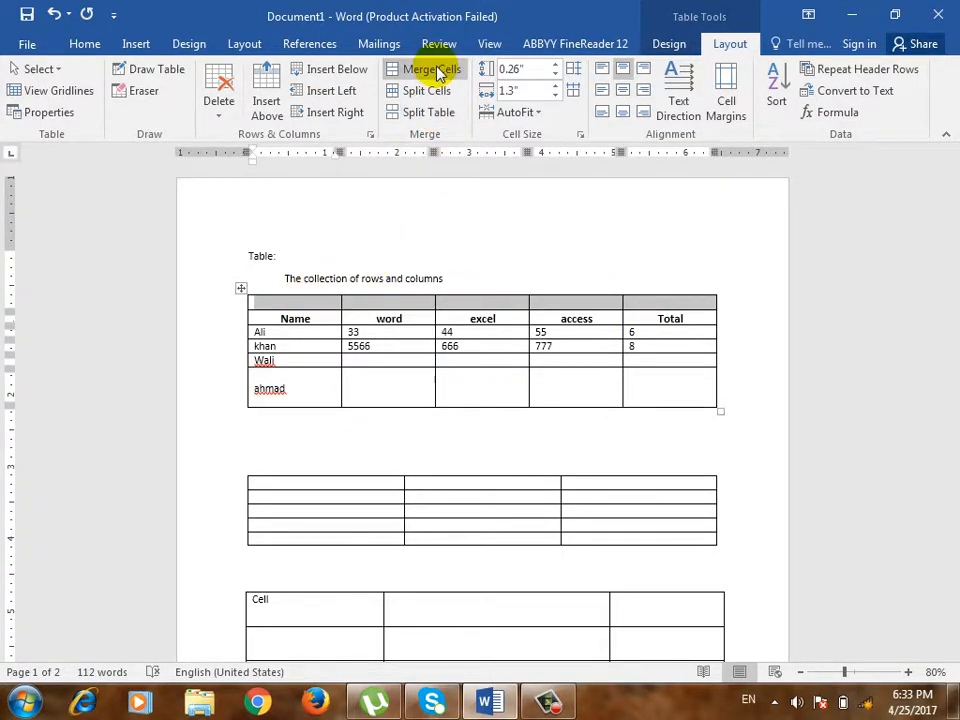
{"action": "left_click", "coordinate": [437, 72]}
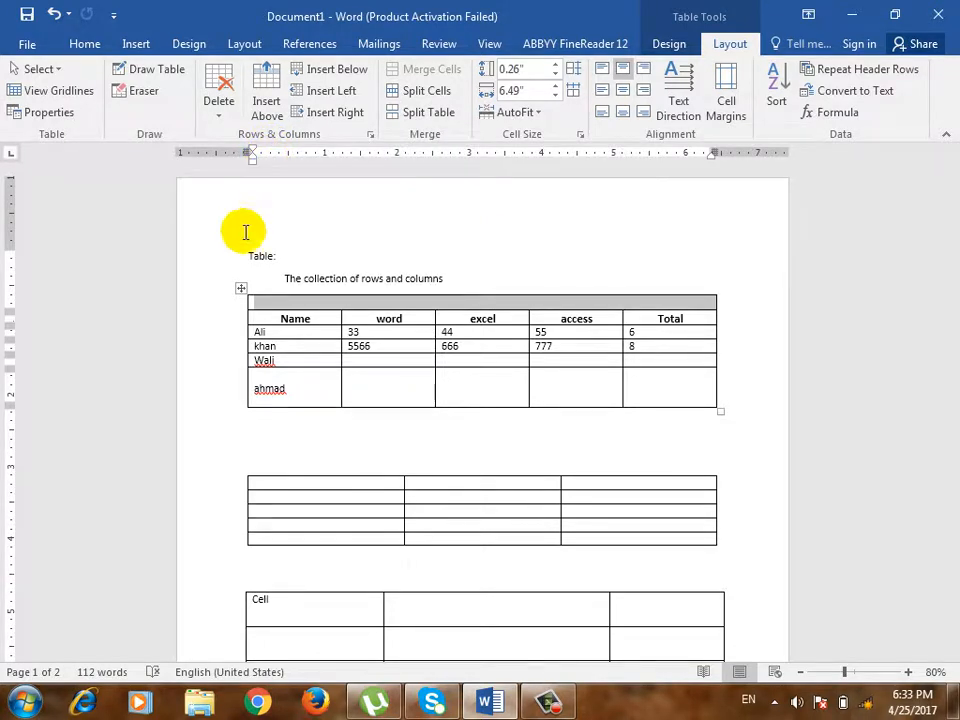
{"action": "left_click", "coordinate": [533, 306]}
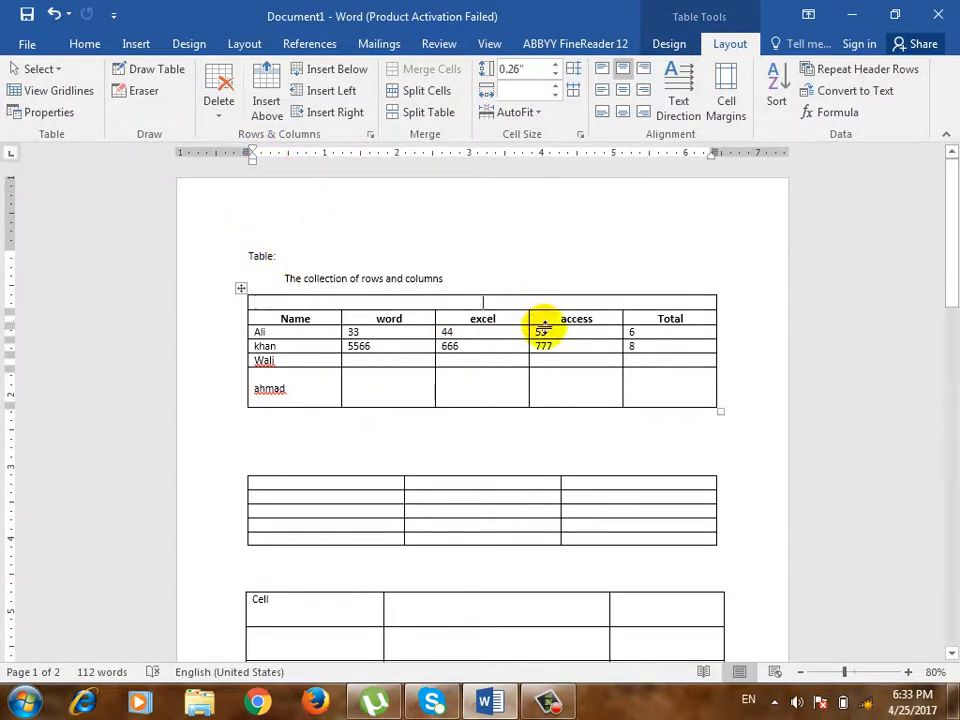
Merge the excel, access and Total cells of the first table's bottom row and undo the merge.
{"action": "left_click_drag", "start_coordinate": [687, 394], "coordinate": [484, 390]}
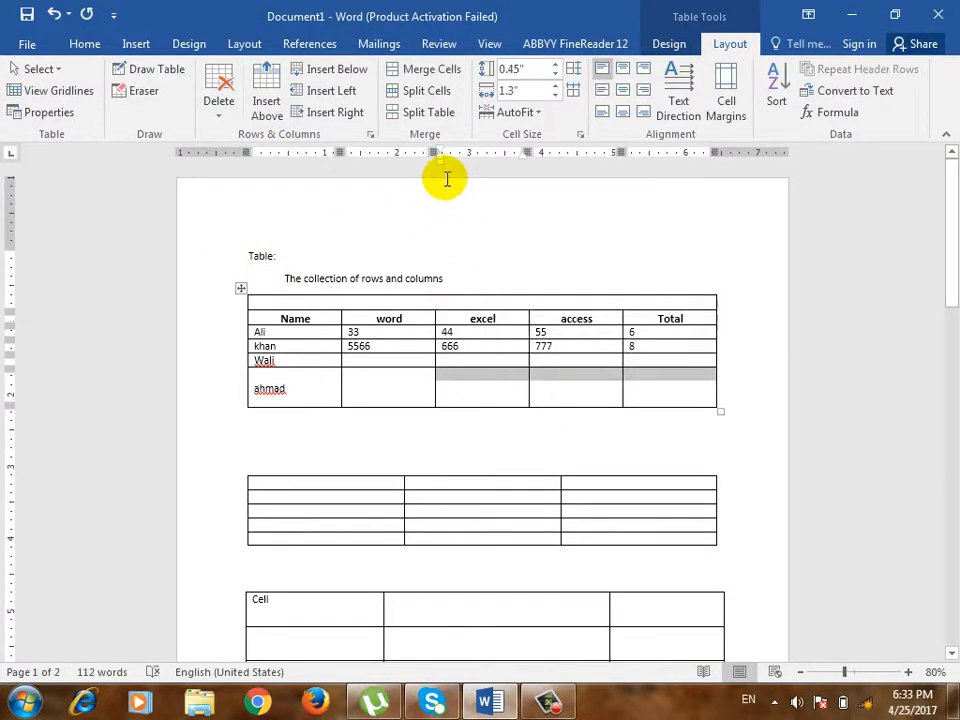
{"action": "left_click", "coordinate": [430, 69]}
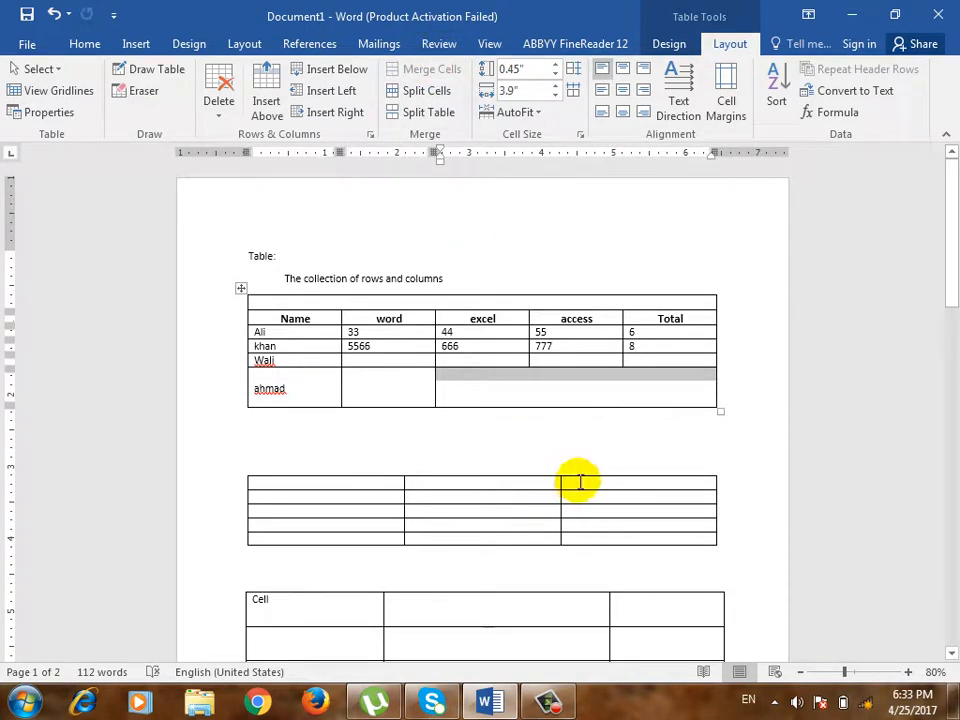
{"action": "key", "text": "ctrl+z"}
Merge the access and Total cells of the first table's last two rows into one cell and undo it.
{"action": "left_click", "coordinate": [673, 382]}
{"action": "left_click_drag", "start_coordinate": [673, 382], "coordinate": [615, 364]}
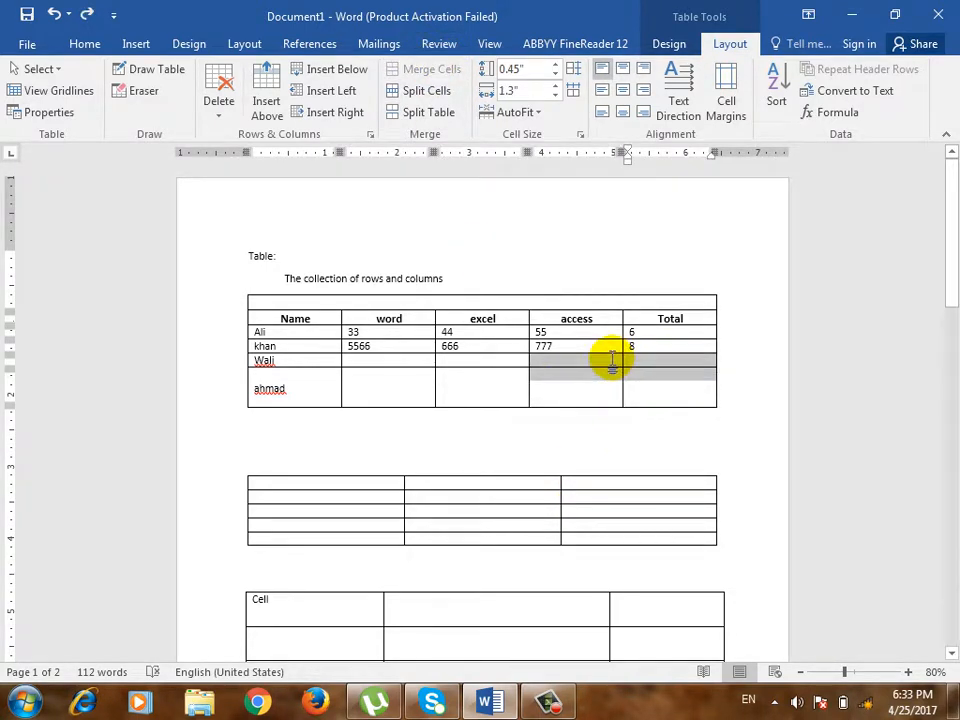
{"action": "left_click", "coordinate": [425, 69]}
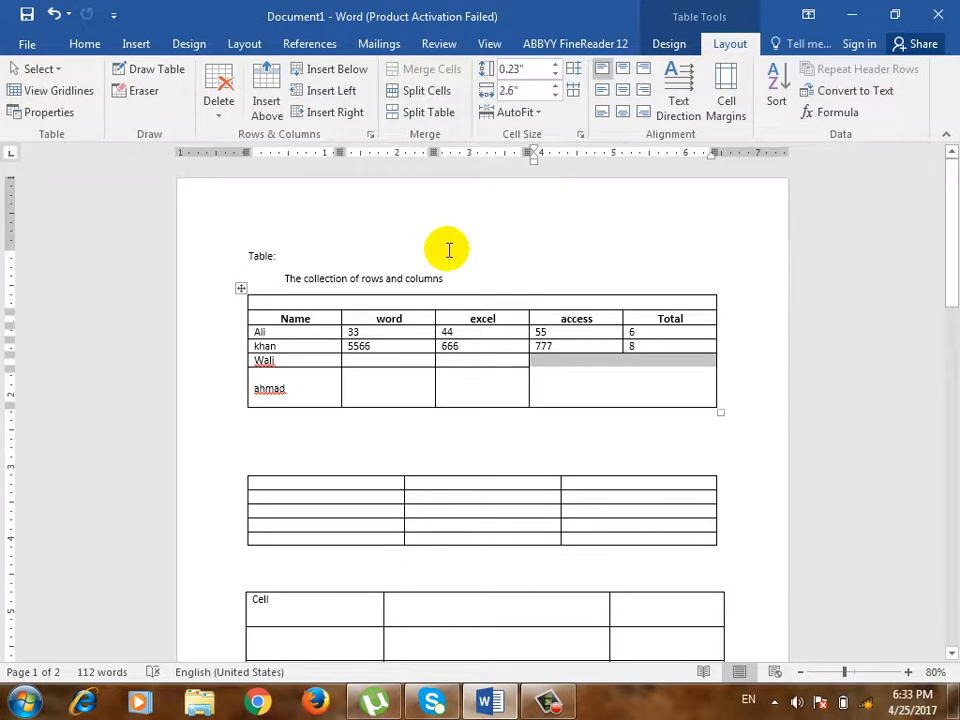
{"action": "key", "text": "ctrl+z"}
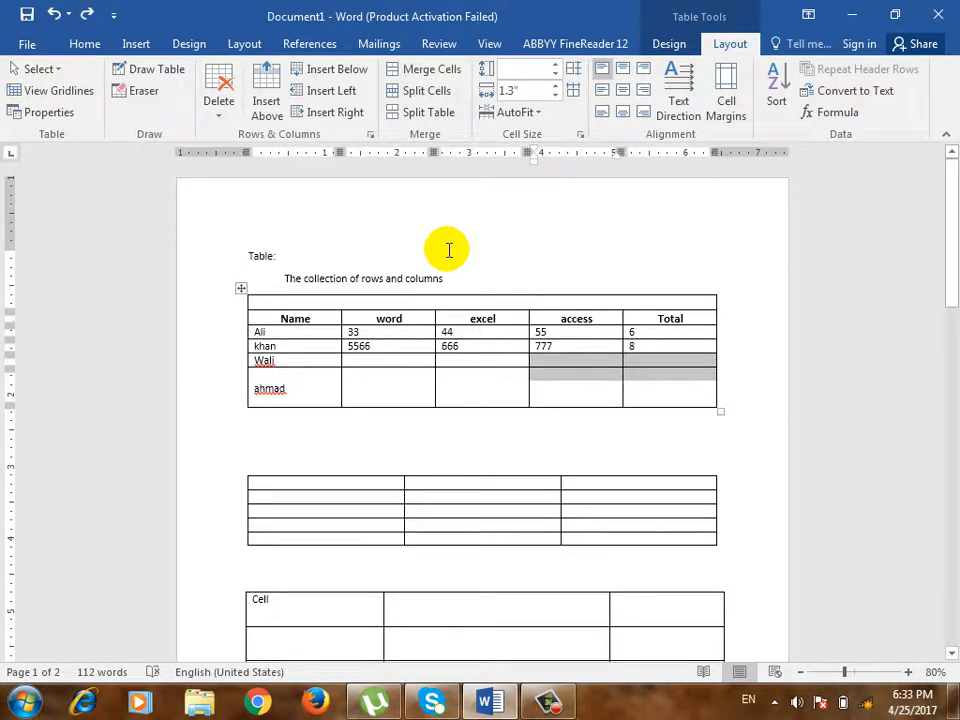
Enter the title "Student Result" in the first table's merged top row.
{"action": "left_click", "coordinate": [476, 301]}
{"action": "type", "text": "Stude"}
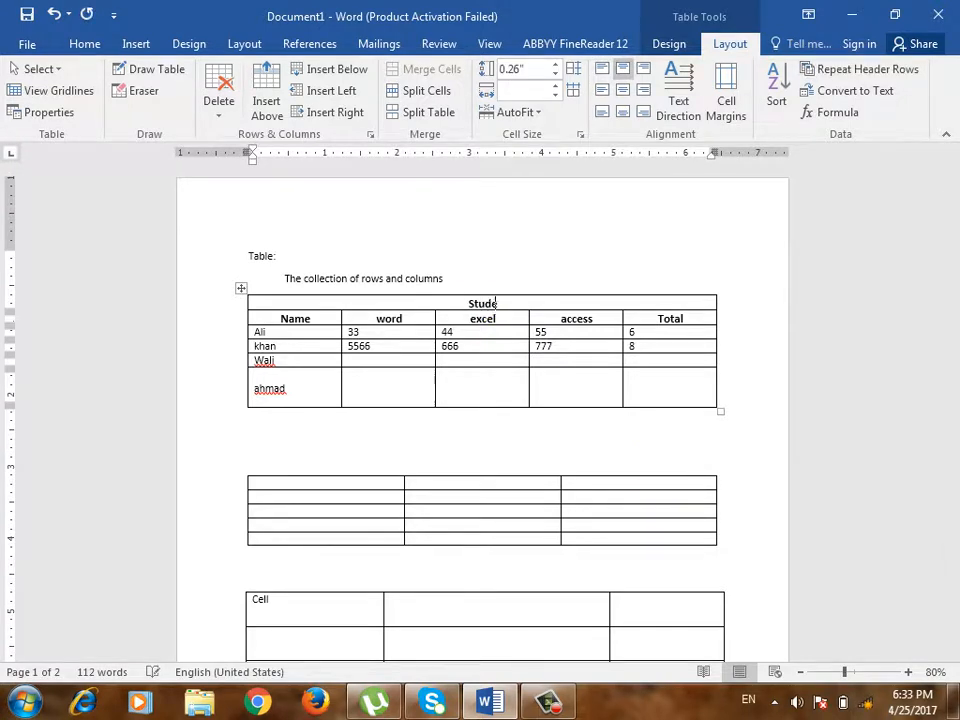
{"action": "type", "text": "nt Result"}
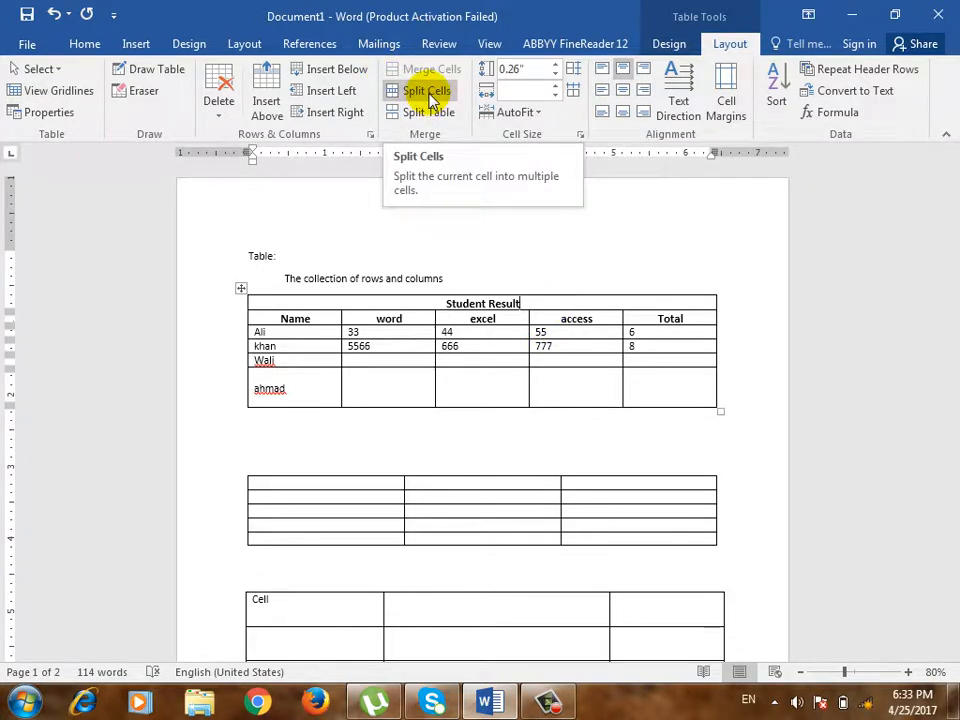
Split the access cell in the first table's bottom row into 2 columns and 1 row, and undo the split.
{"action": "left_click", "coordinate": [660, 391]}
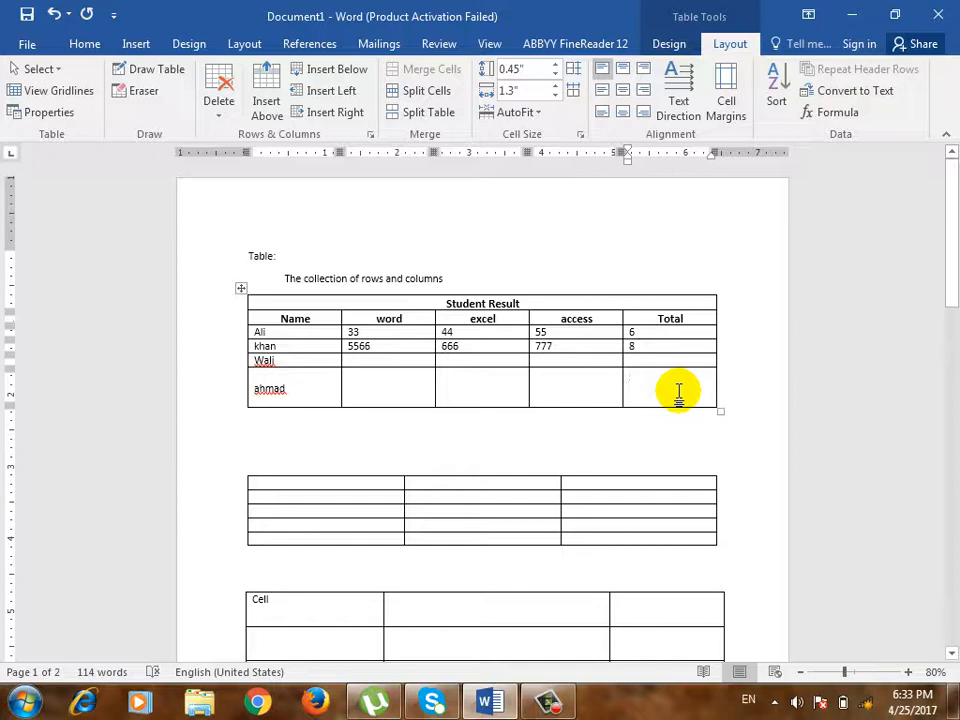
{"action": "left_click", "coordinate": [536, 386]}
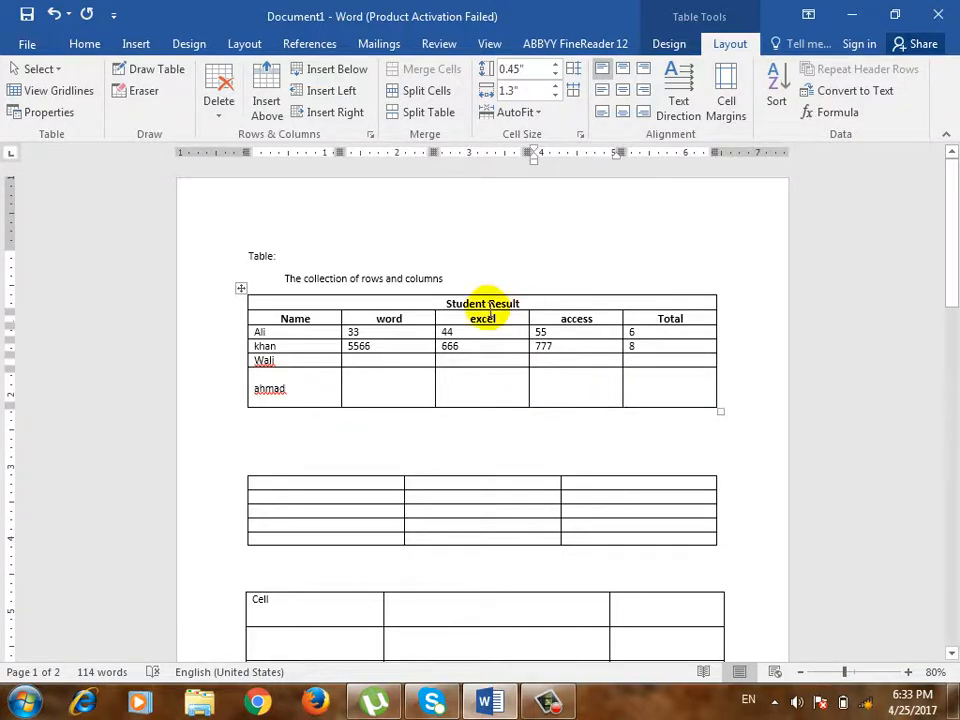
{"action": "left_click", "coordinate": [441, 95]}
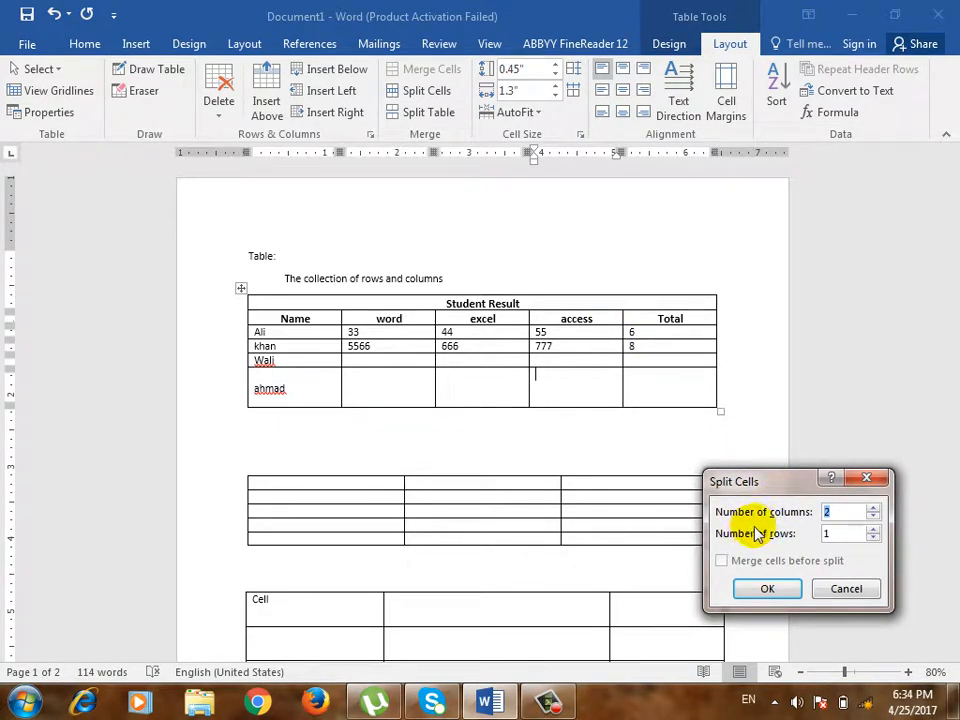
{"action": "left_click", "coordinate": [793, 589]}
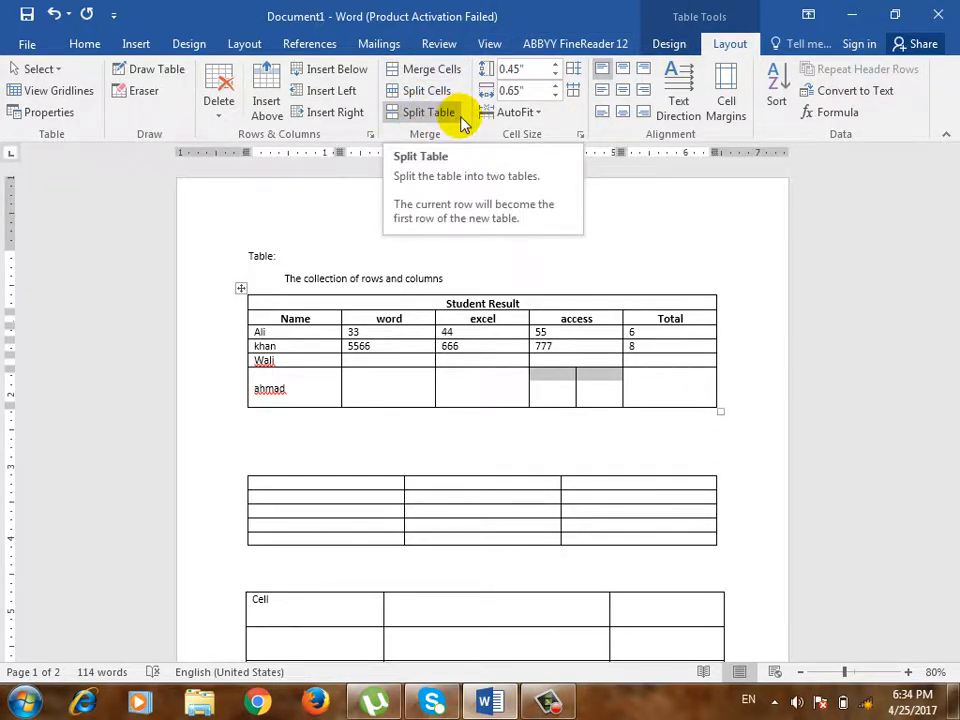
{"action": "key", "text": "ctrl+z"}
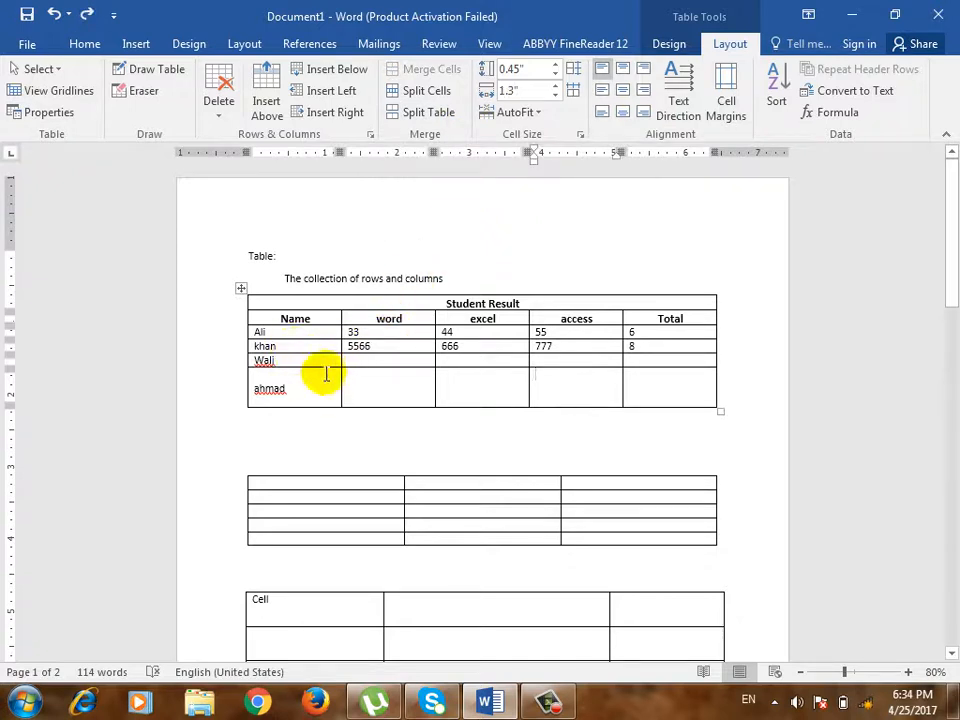
Split the first table at its third data row and add three blank lines between the two parts.
{"action": "left_click", "coordinate": [306, 362]}
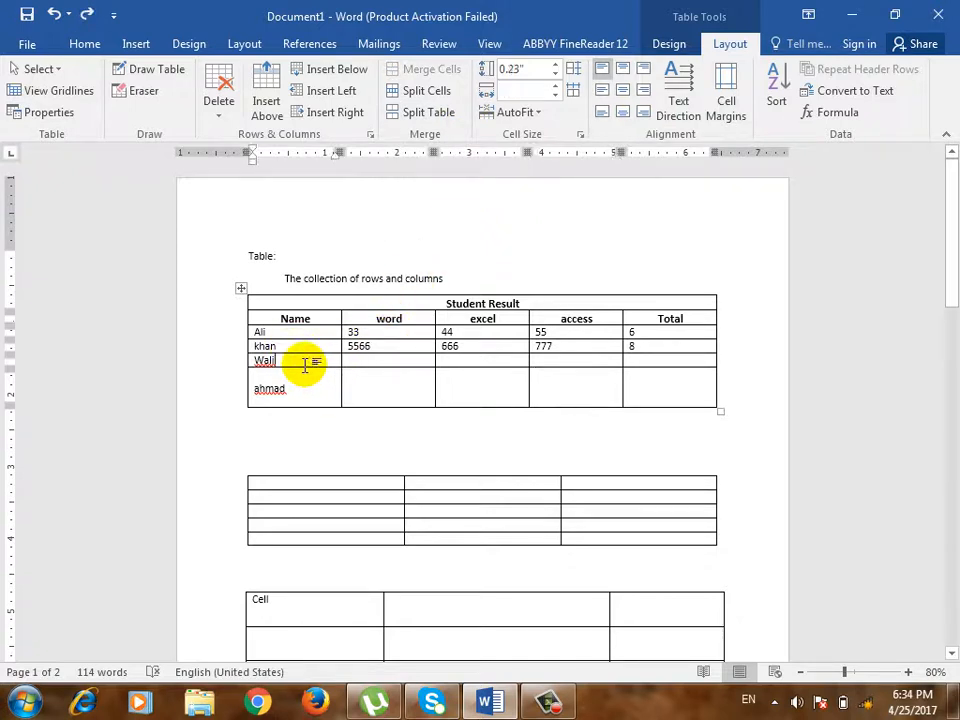
{"action": "left_click", "coordinate": [432, 116]}
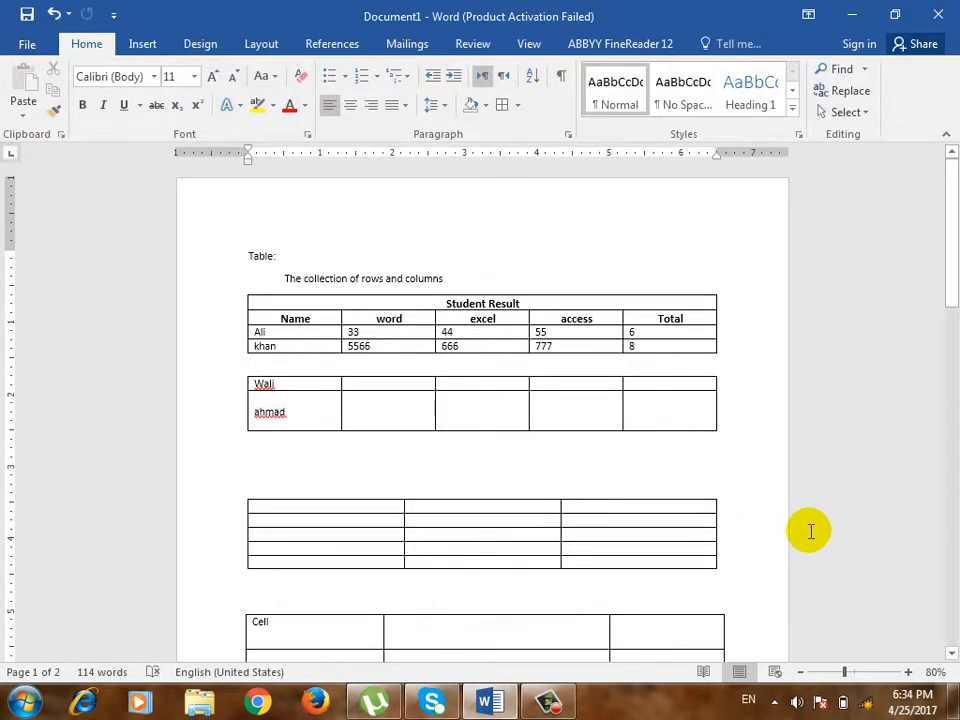
{"action": "key", "text": "Return"}
{"action": "key", "text": "Return"}
{"action": "key", "text": "Return"}
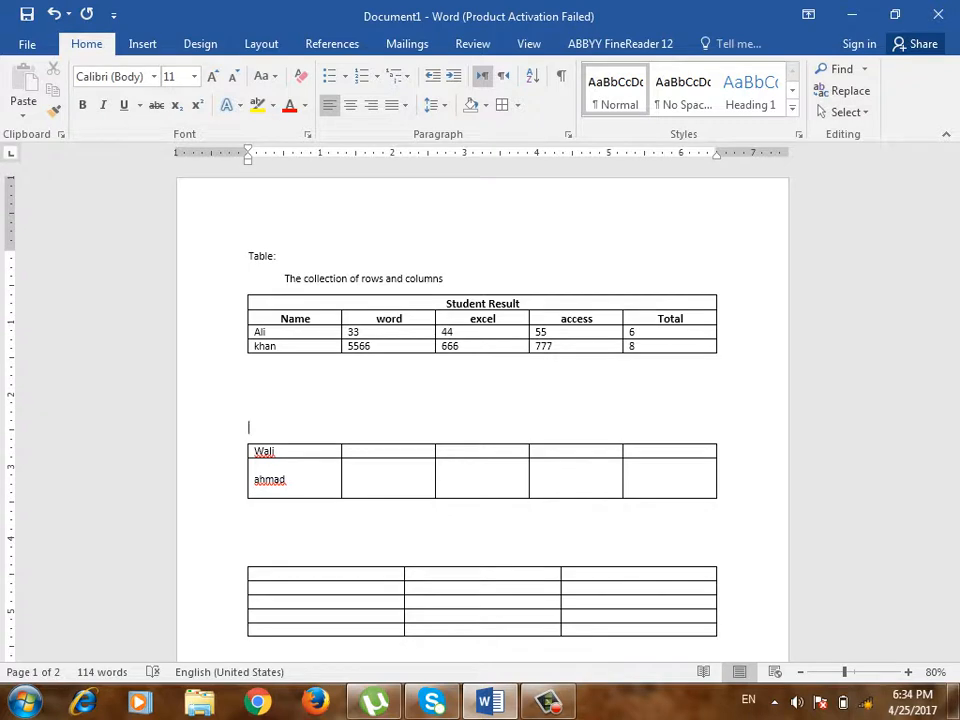
Remove the blank lines between the two parts of the split table and rejoin them into one table.
{"action": "key", "text": "BackSpace"}
{"action": "key", "text": "BackSpace"}
{"action": "key", "text": "BackSpace"}
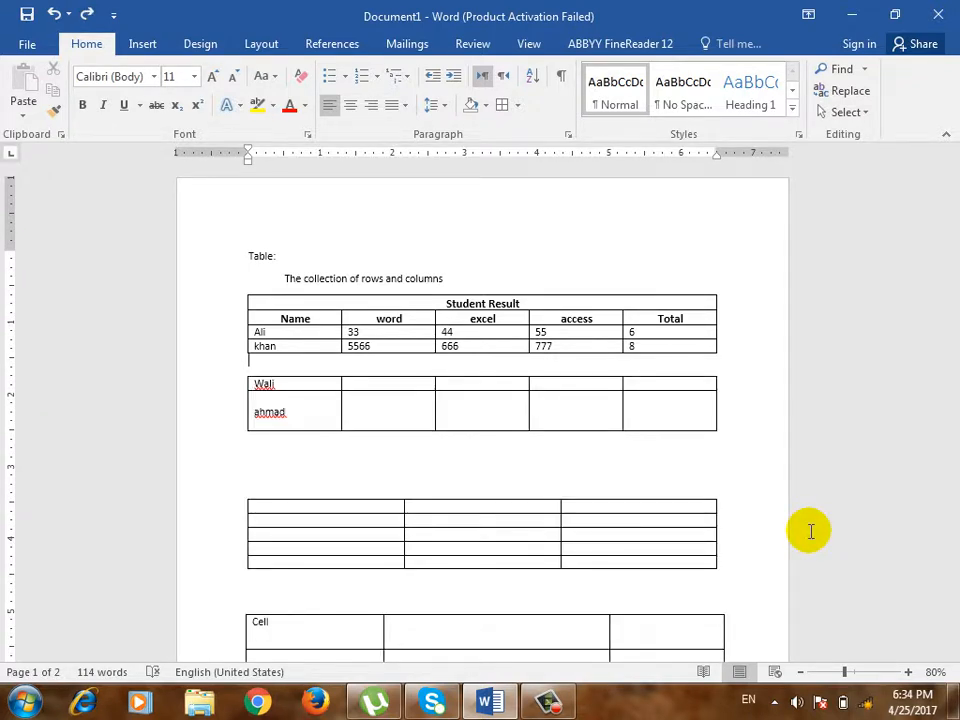
{"action": "key", "text": "Delete"}
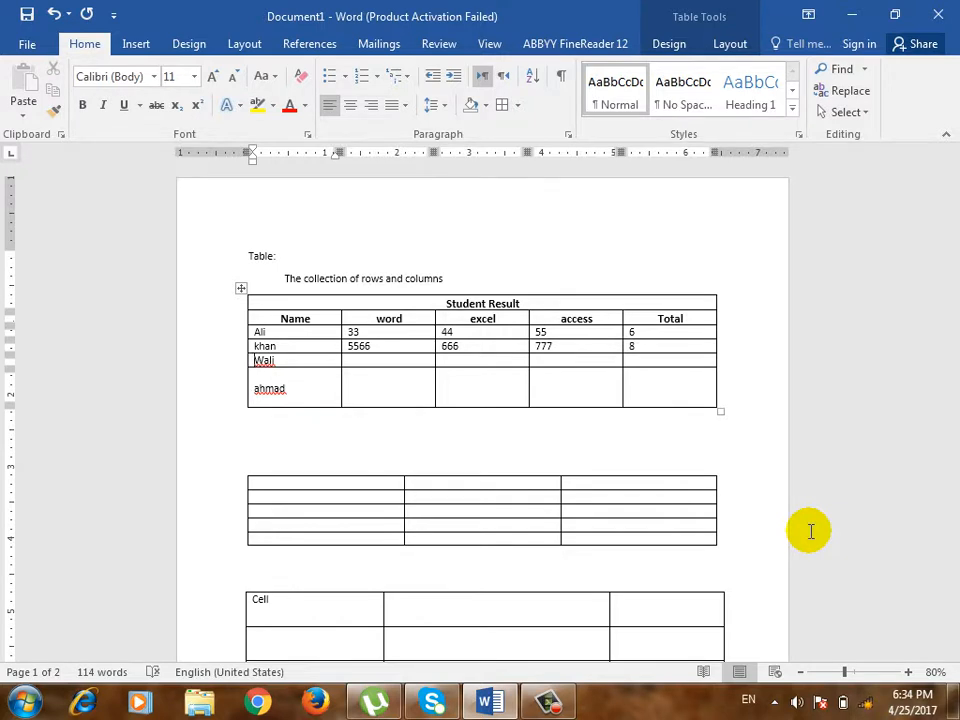